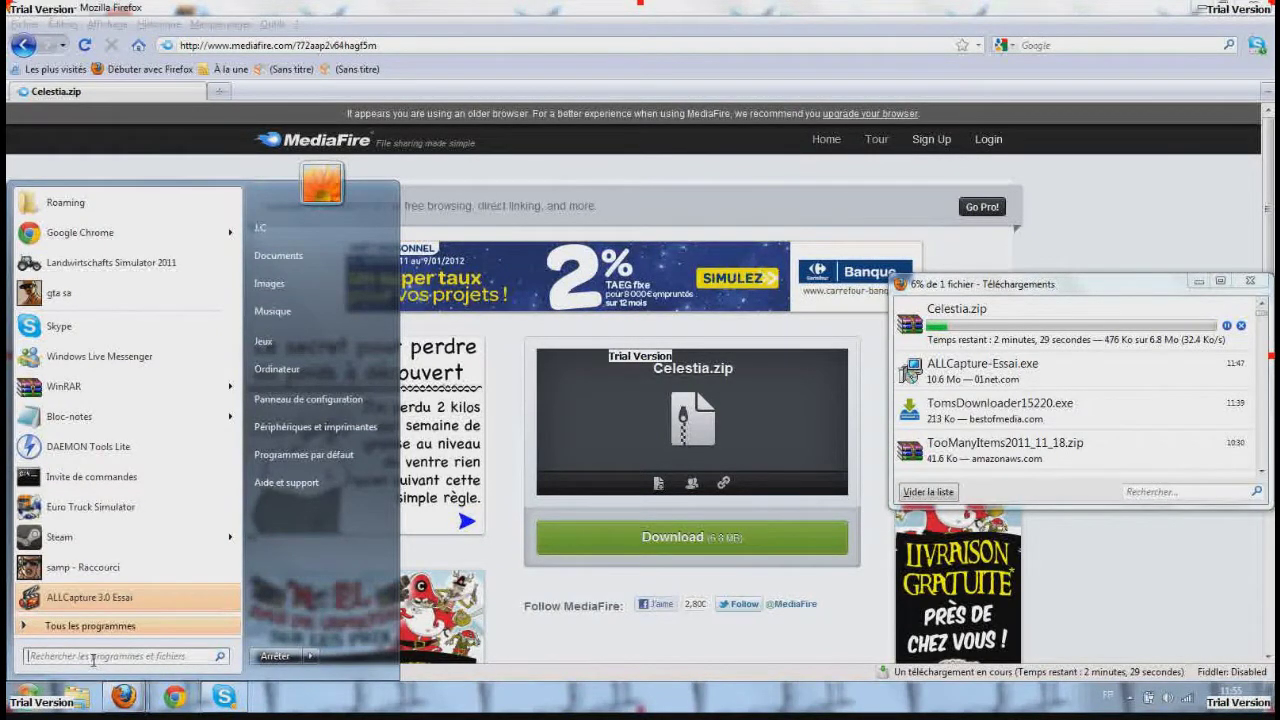
pyautogui.click(93, 659)
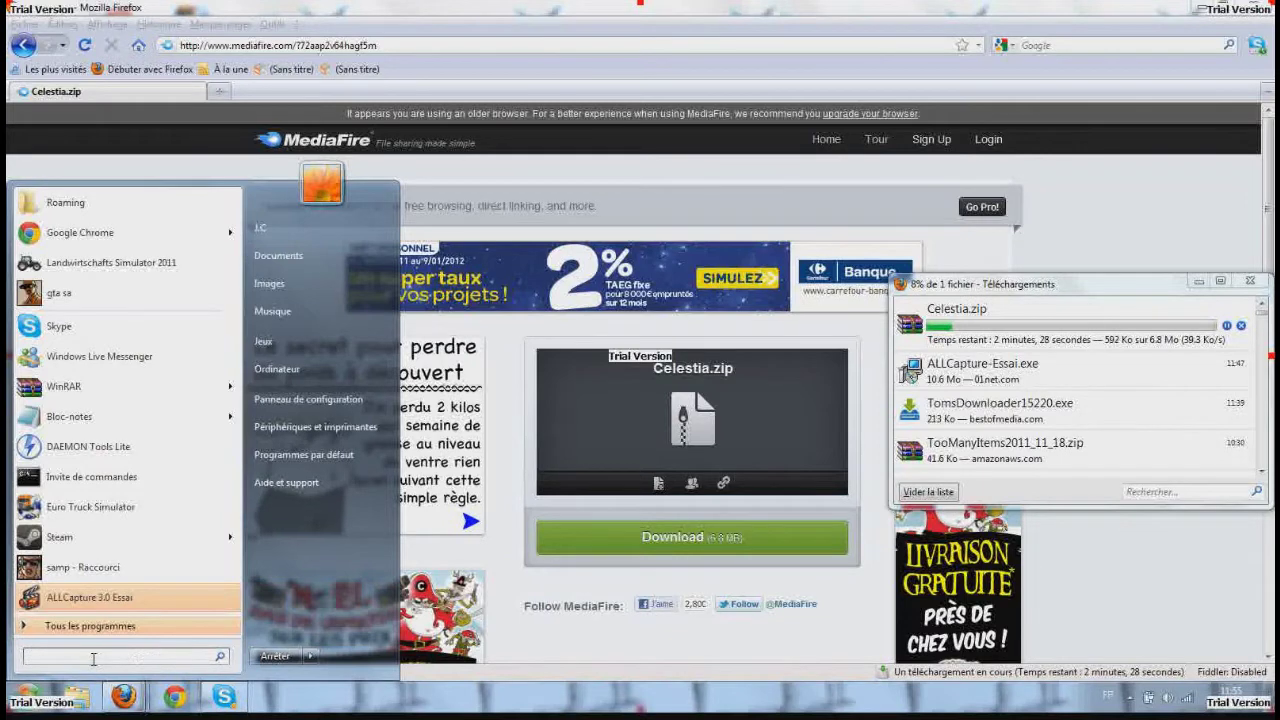
pyautogui.write('ro')
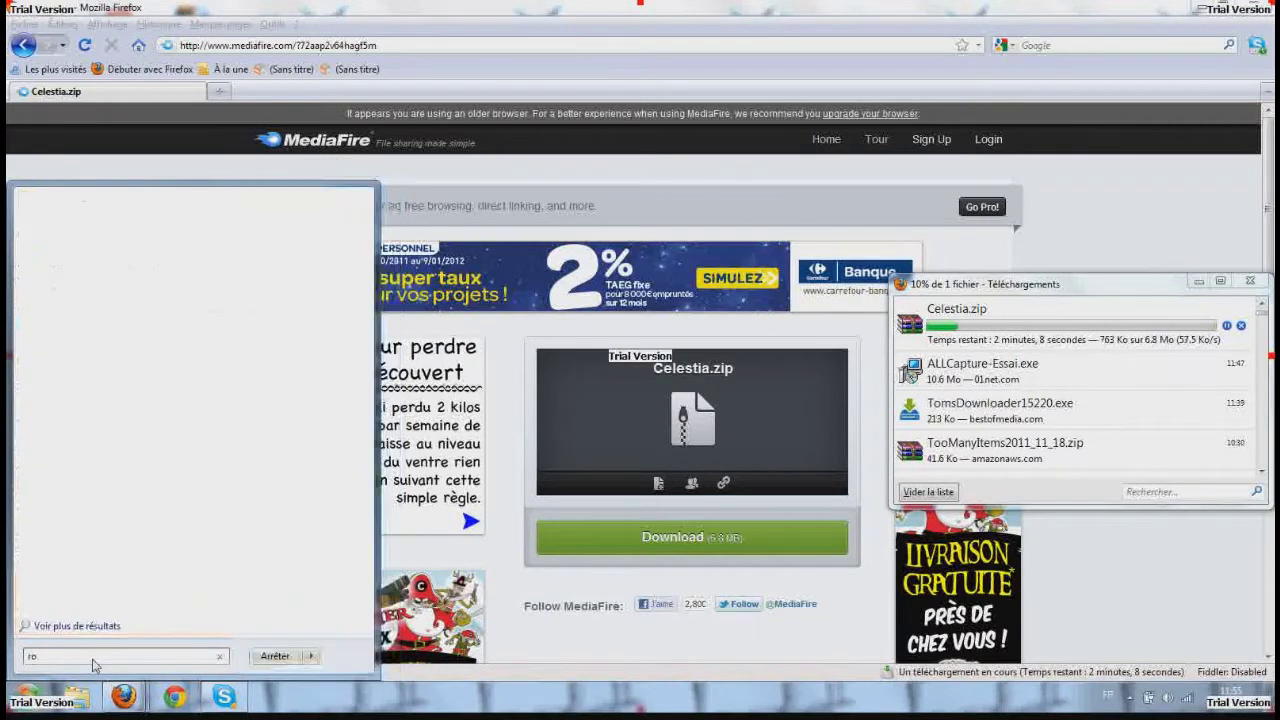
pyautogui.write('aming')
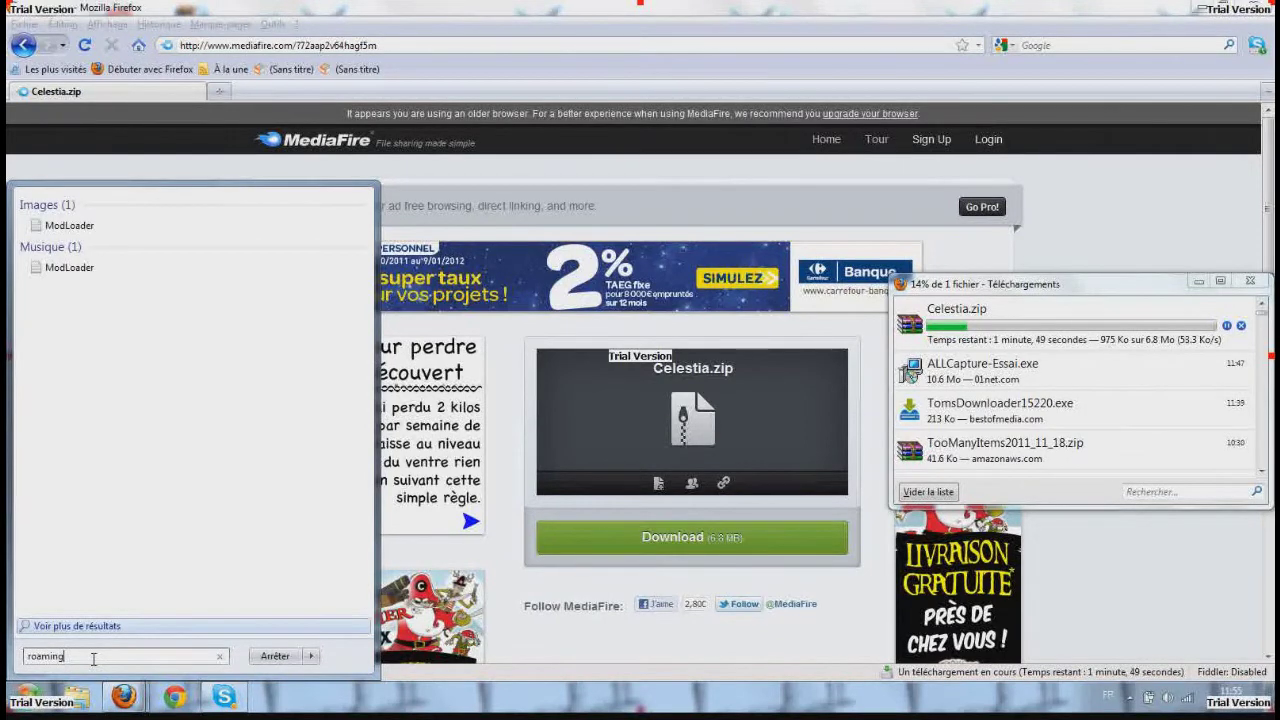
pyautogui.press('BackSpace')
pyautogui.press('BackSpace')
pyautogui.press('BackSpace')
pyautogui.press('BackSpace')
pyautogui.press('BackSpace')
pyautogui.press('BackSpace')
pyautogui.press('BackSpace')
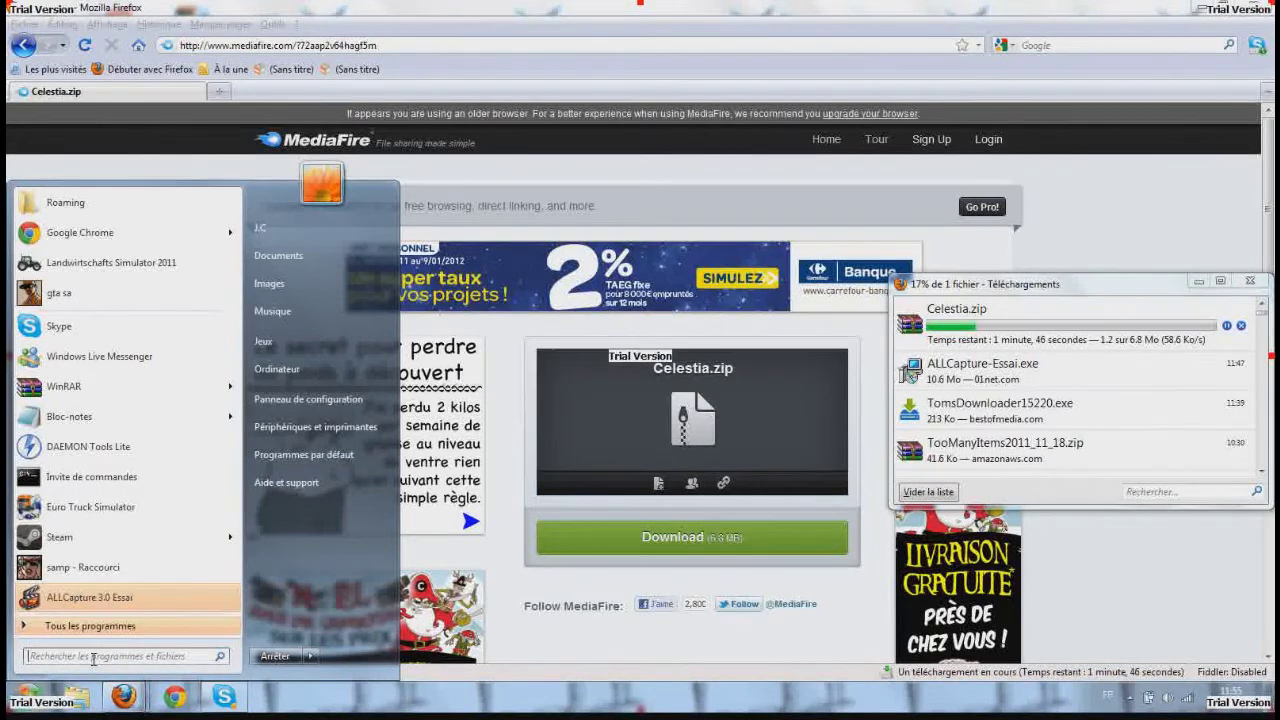
pyautogui.write('$')
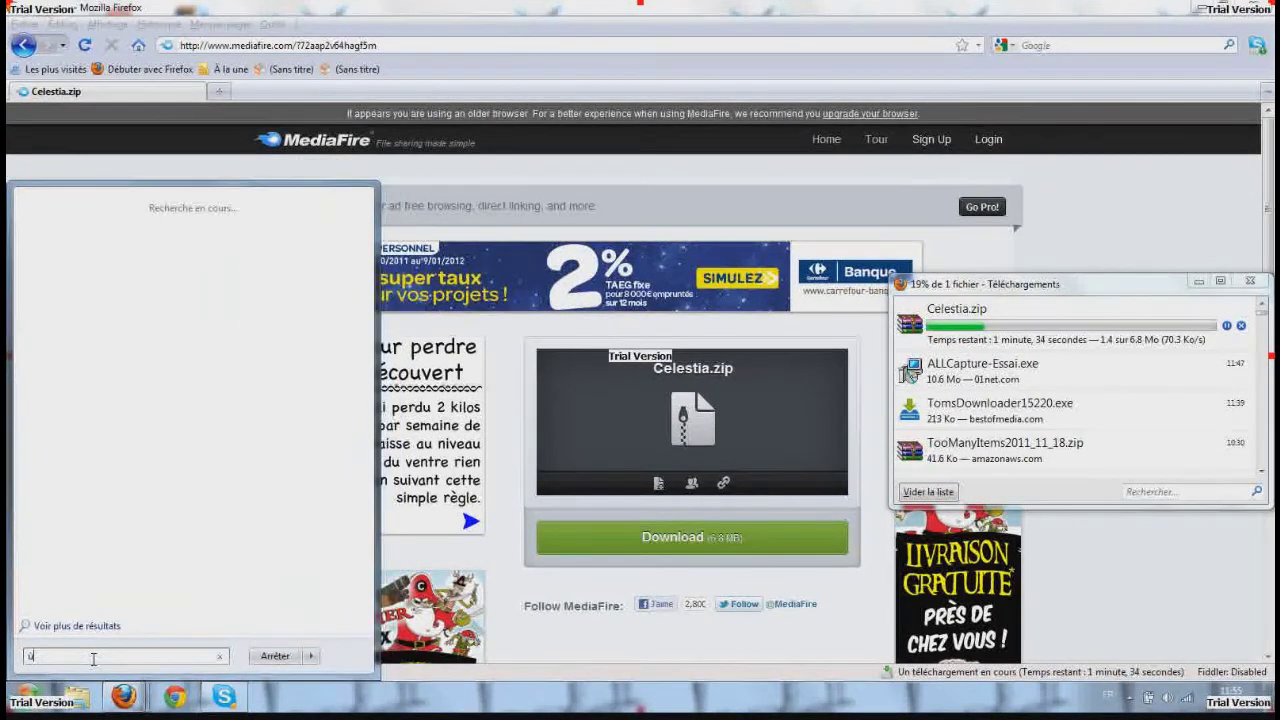
pyautogui.press('BackSpace')
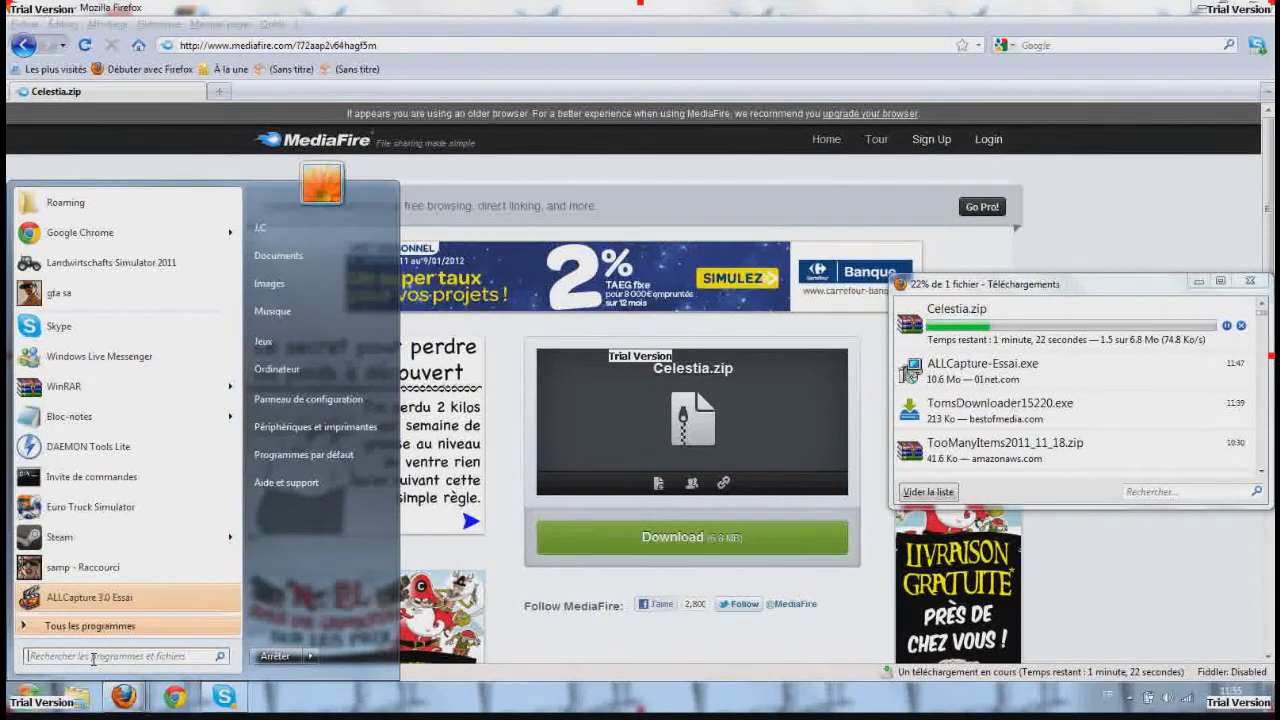
# Step: Search the computer for %appdata, browse AppData through LocalLow and Microsoft to CryptnetUrlCache, and close the folder window
pyautogui.write('%app')
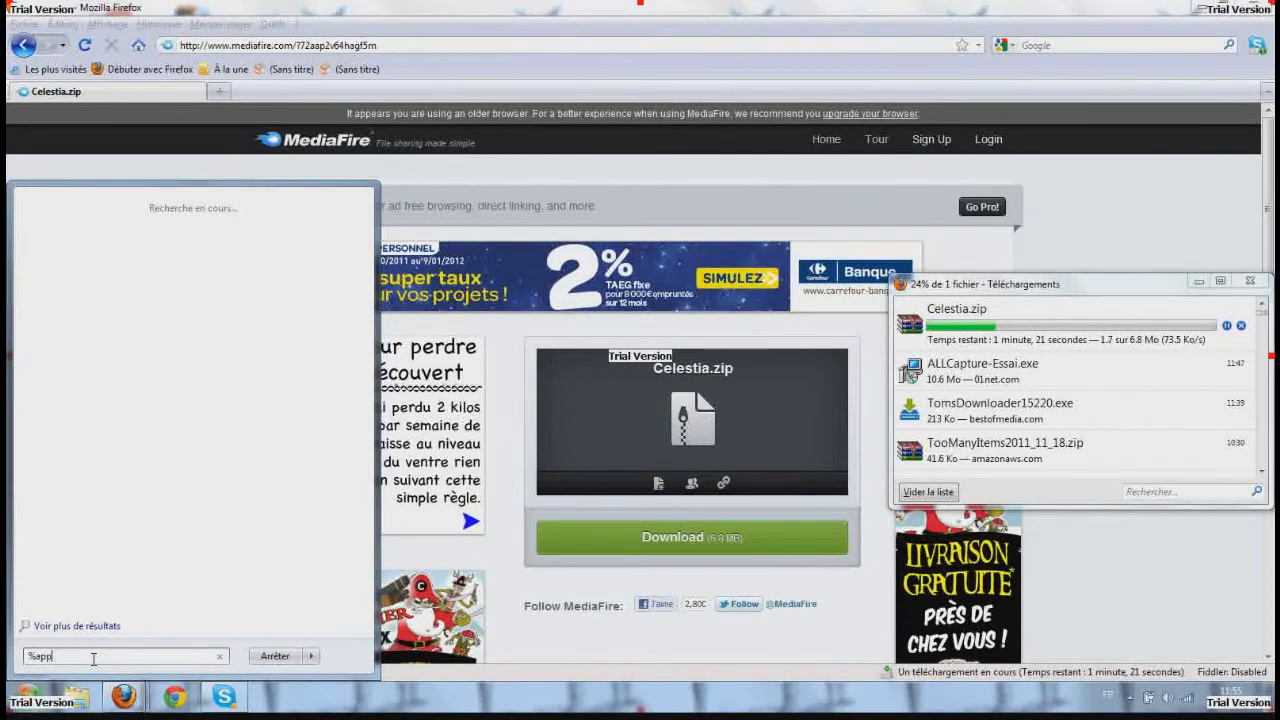
pyautogui.write('data')
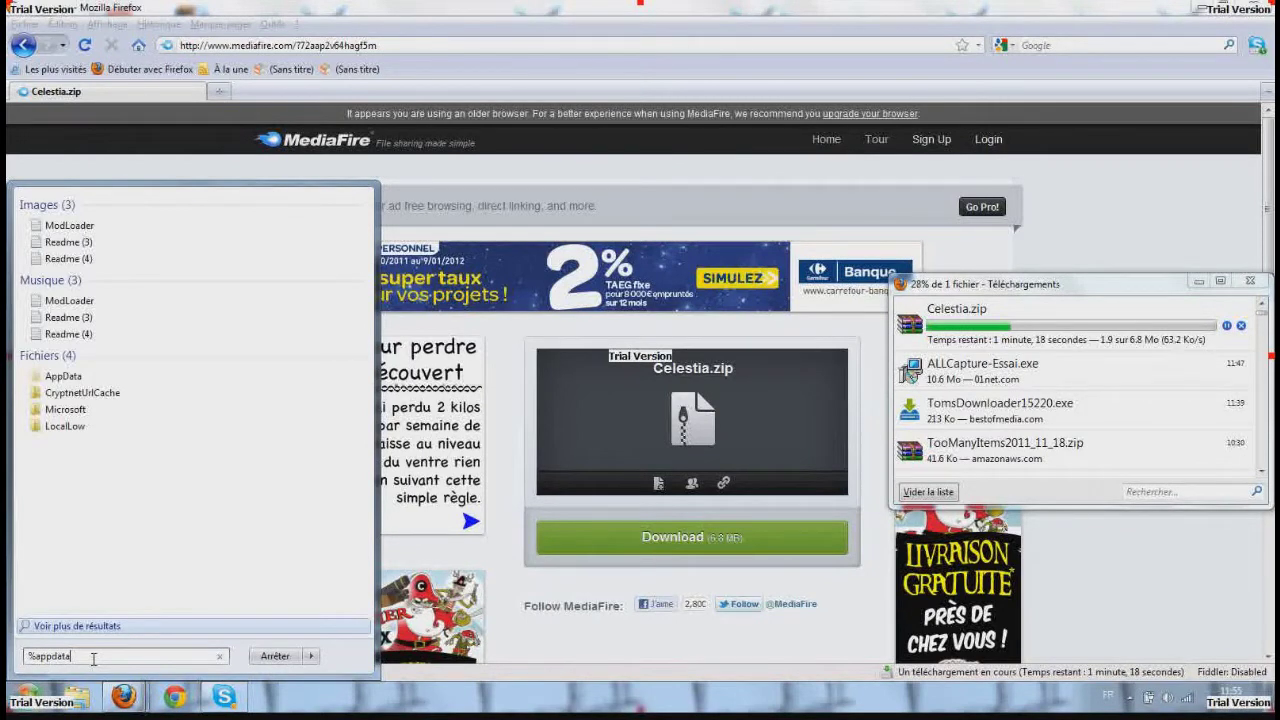
pyautogui.click(66, 379)
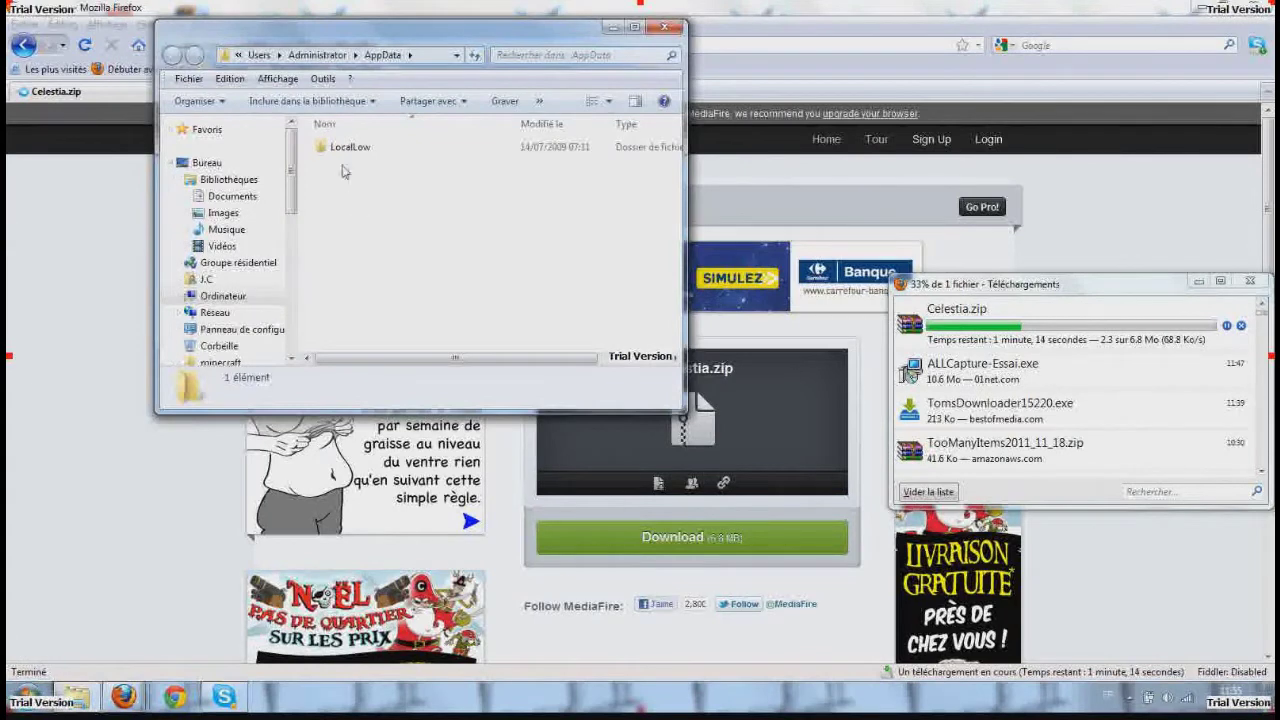
pyautogui.doubleClick(355, 147)
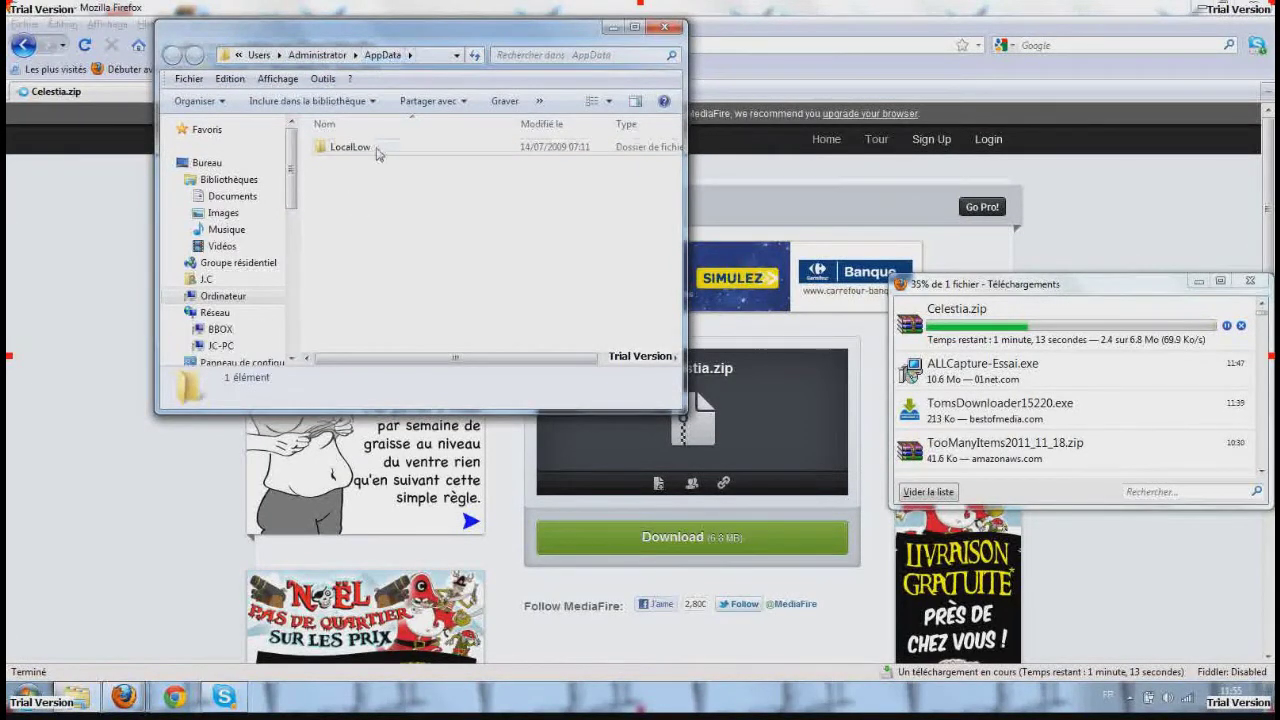
pyautogui.doubleClick(360, 147)
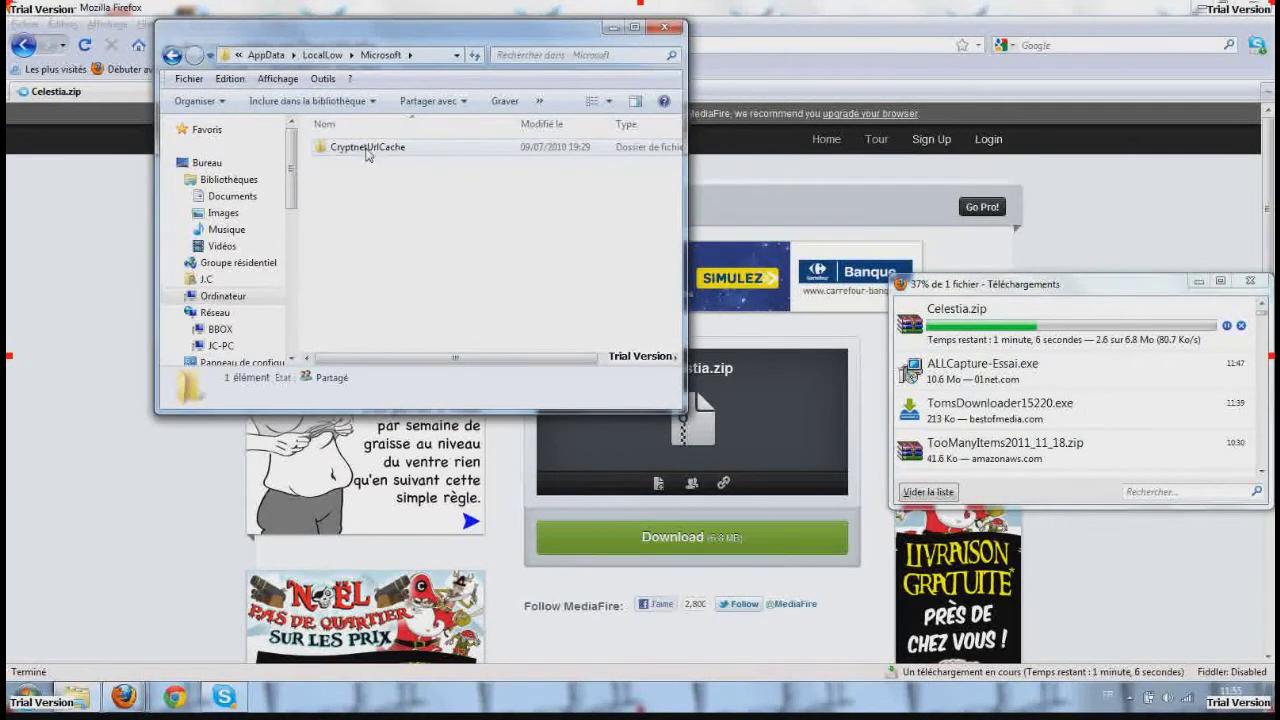
pyautogui.doubleClick(365, 152)
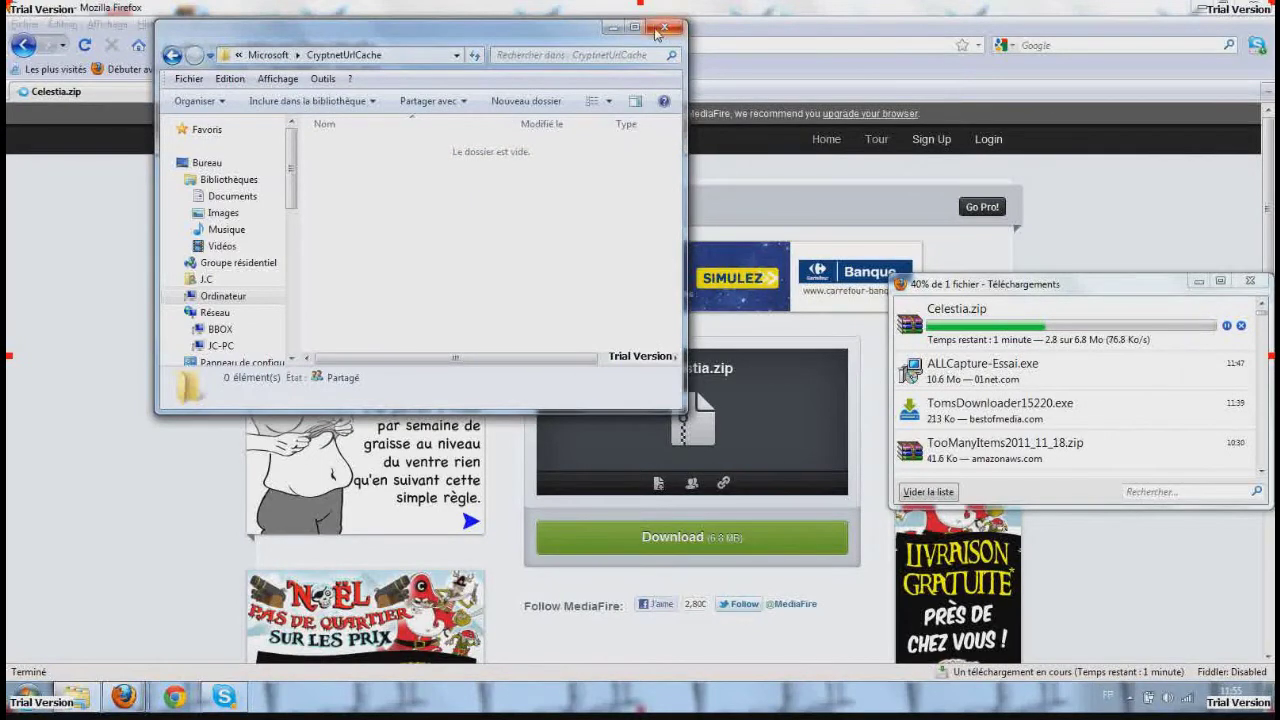
pyautogui.click(664, 27)
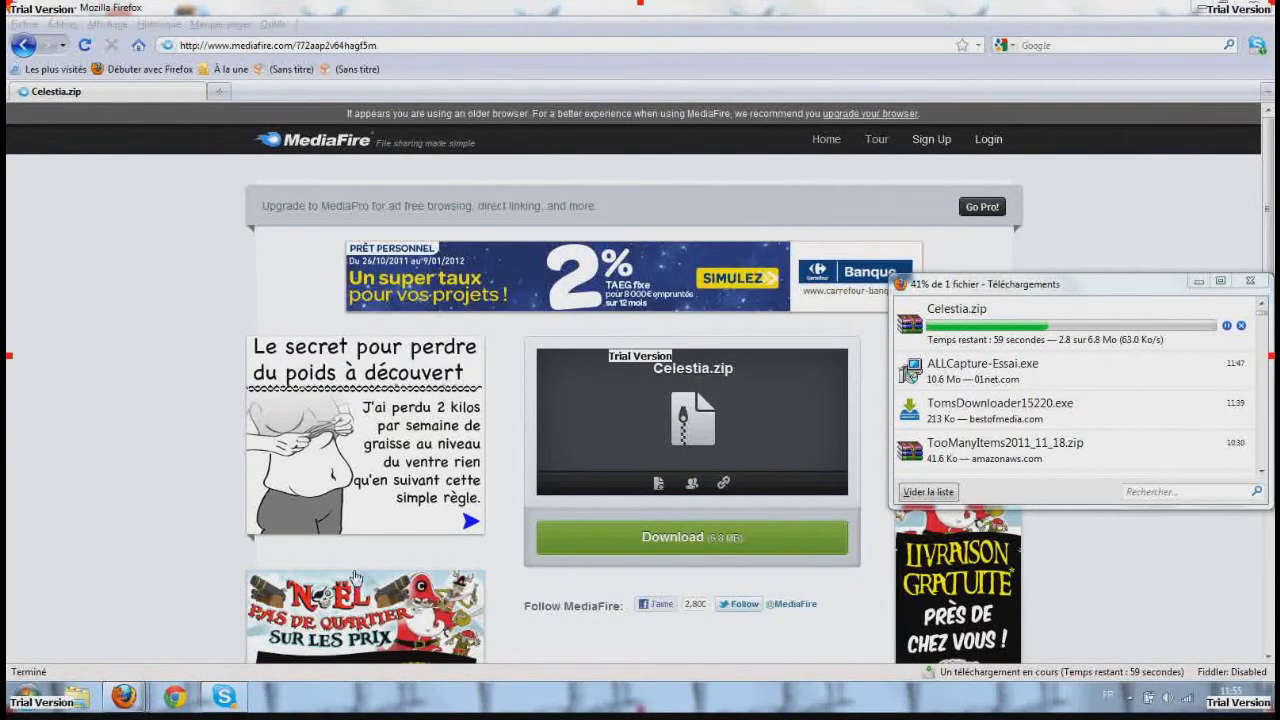
# Step: Run %appdata% to open the Roaming folder and locate the .minecraft folder in it
pyautogui.press('super+r')
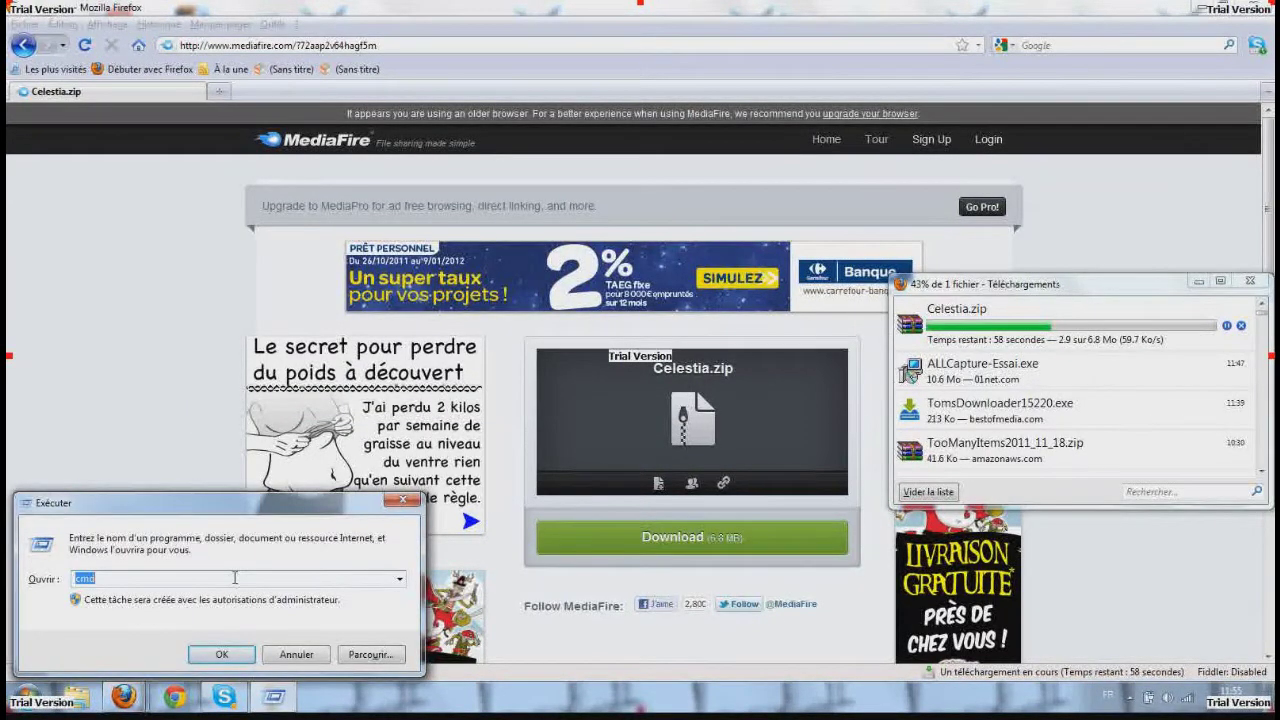
pyautogui.write('%appdata%')
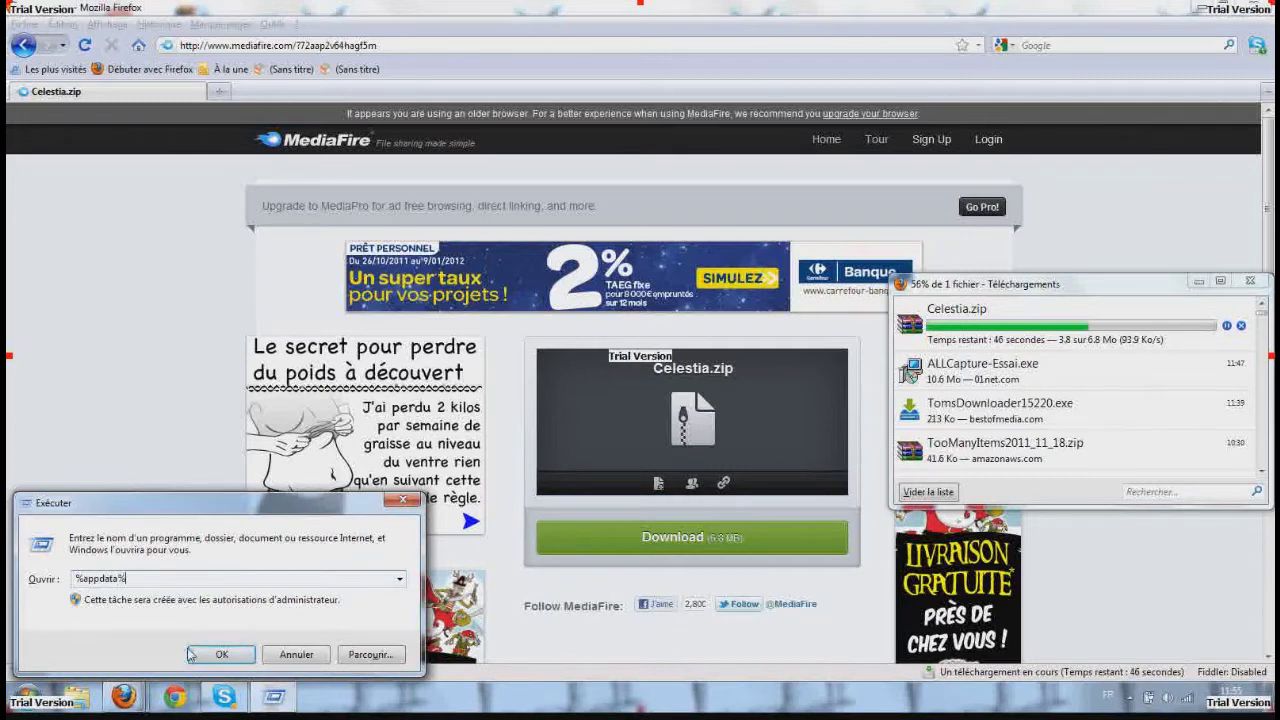
pyautogui.click(220, 655)
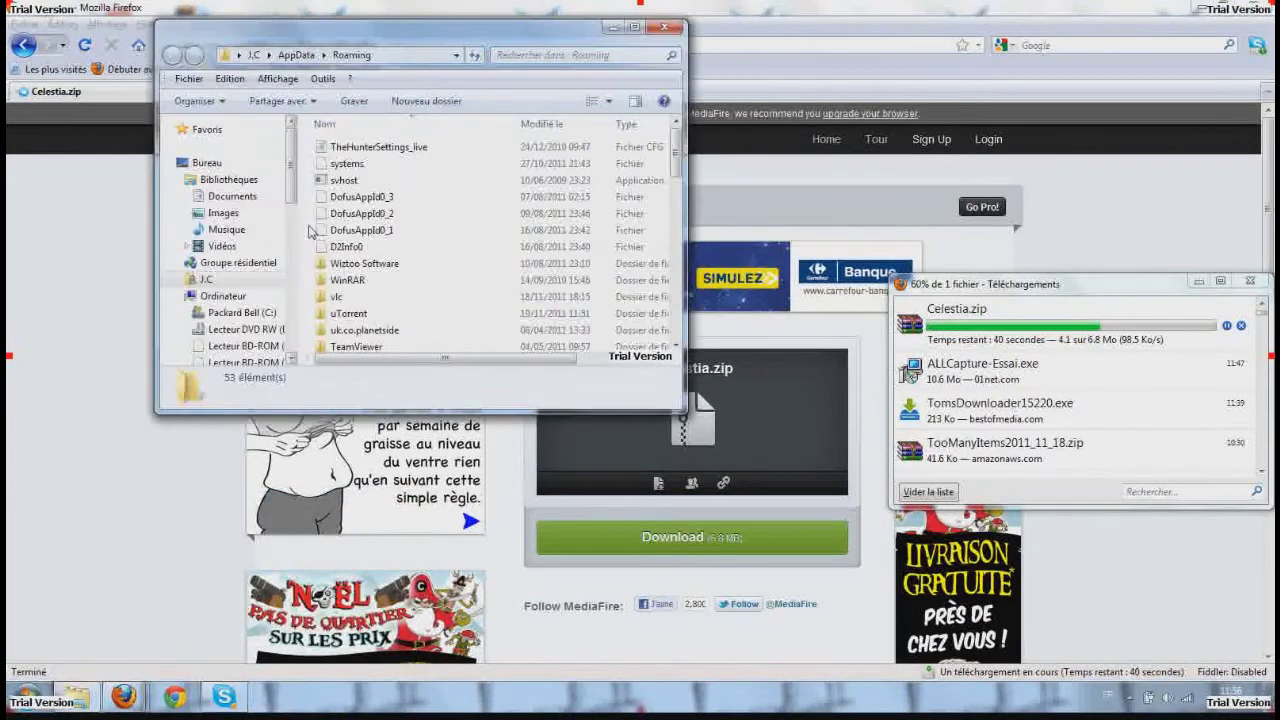
pyautogui.scroll(-3, 476, 253)
pyautogui.scroll(-8, 476, 253)
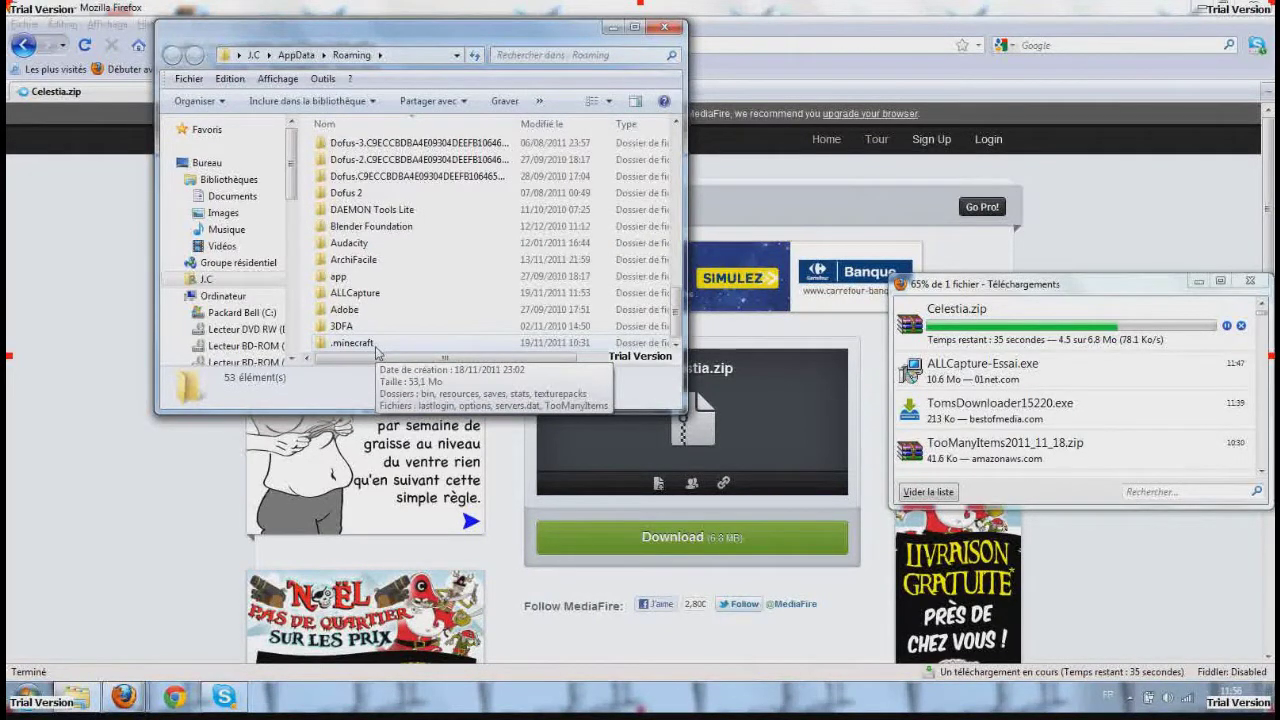
pyautogui.click(25, 697)
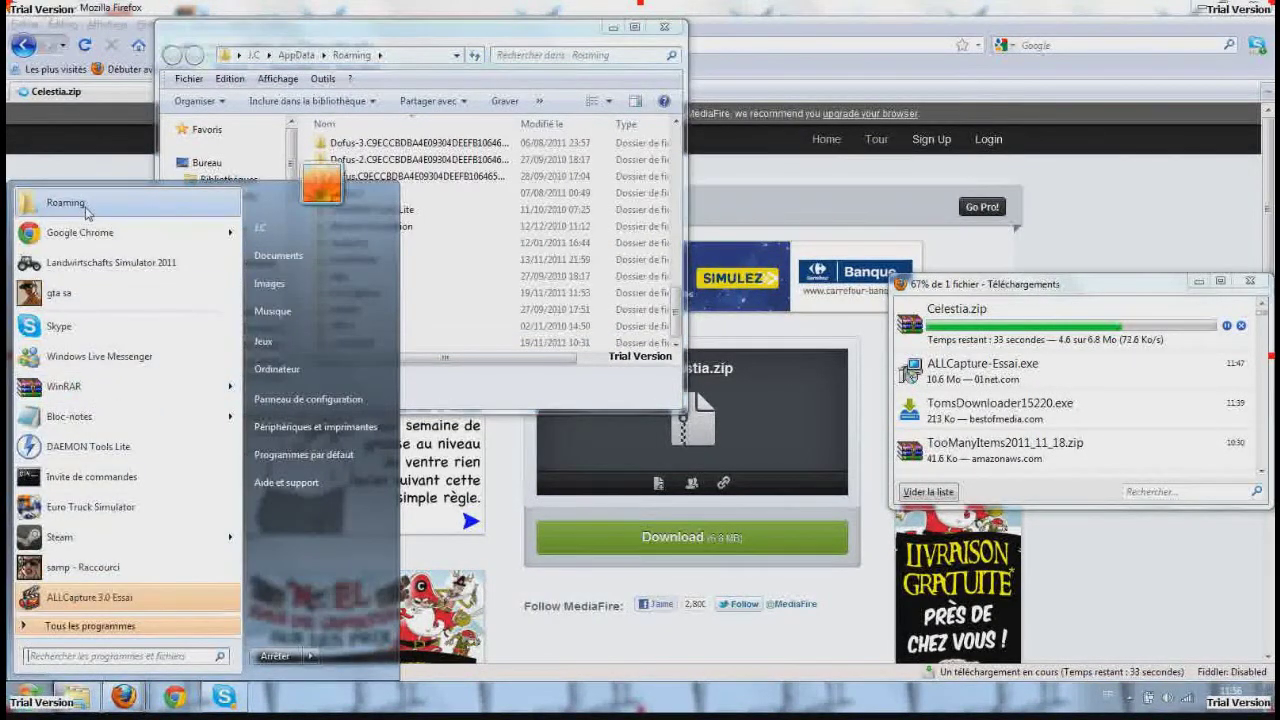
pyautogui.moveTo(100, 234)
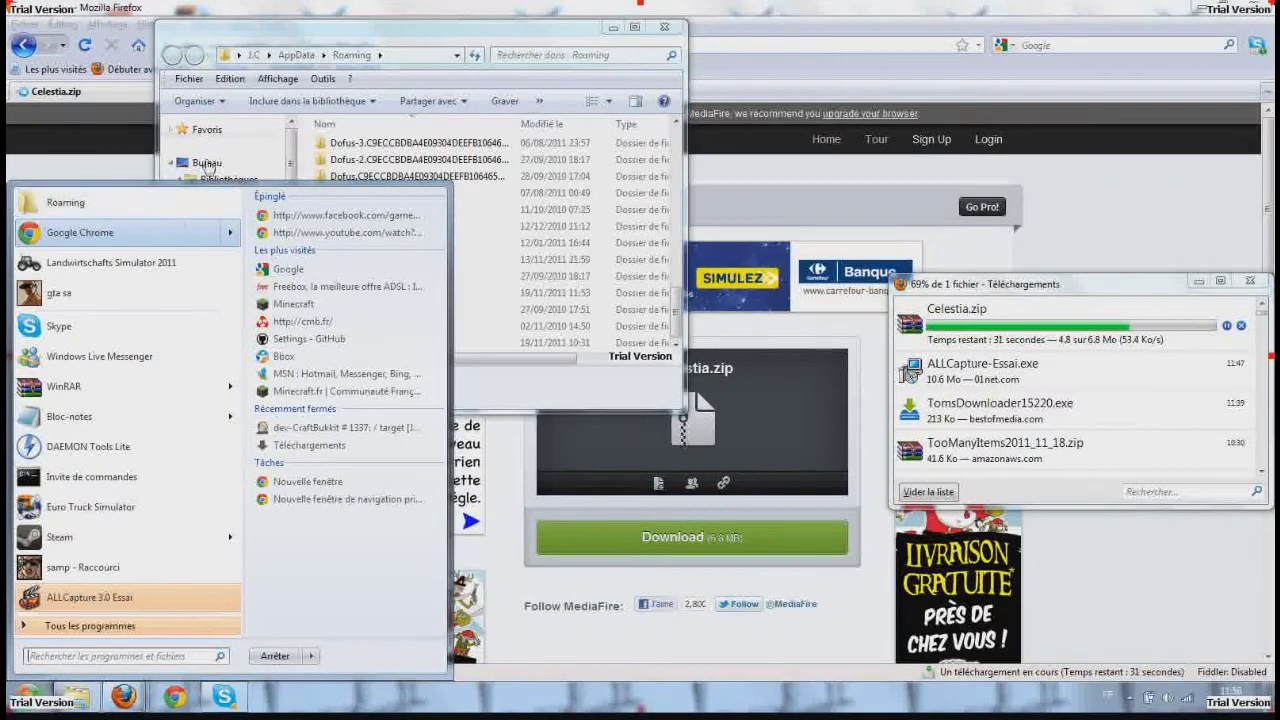
pyautogui.click(347, 38)
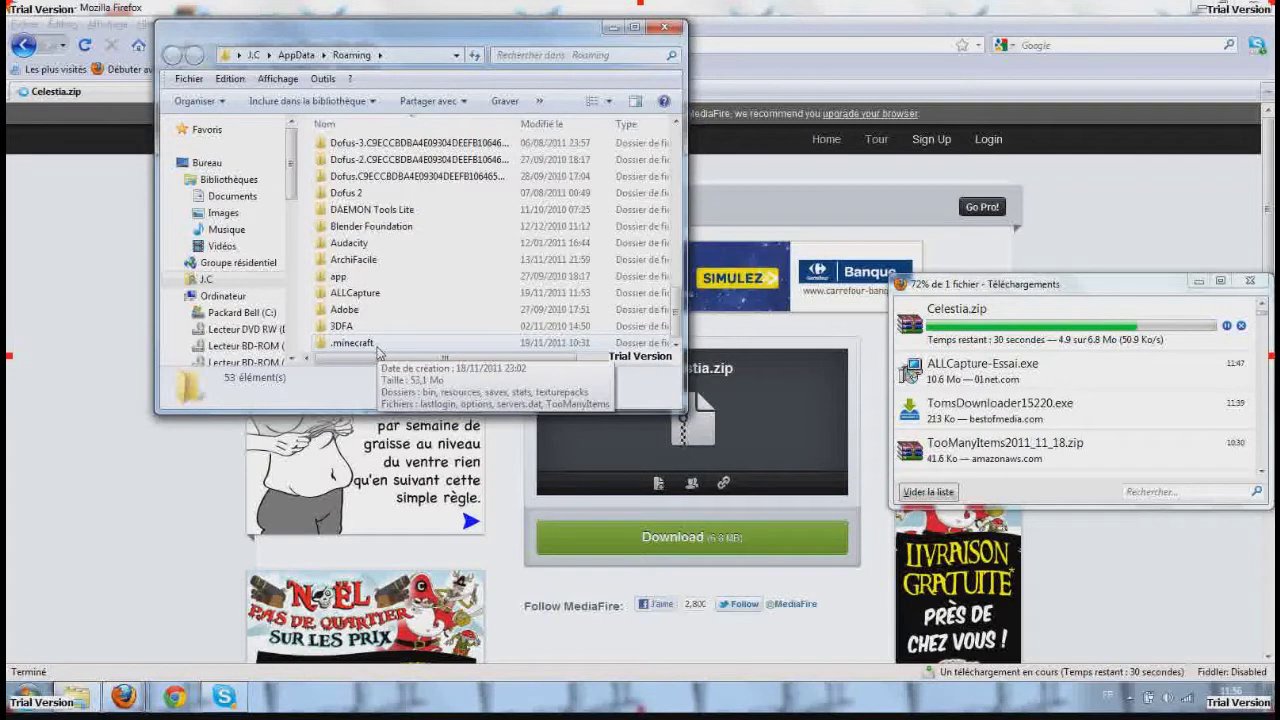
# Step: Open the saves folder inside .minecraft
pyautogui.doubleClick(378, 349)
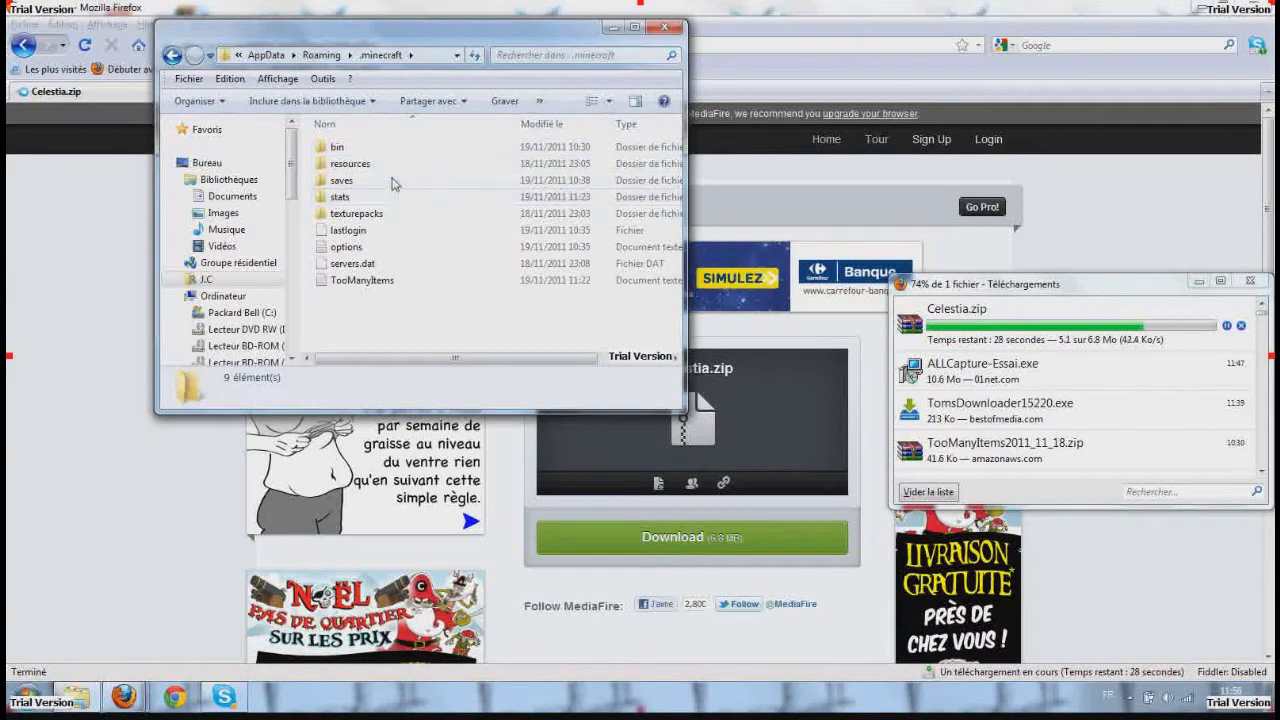
pyautogui.doubleClick(394, 183)
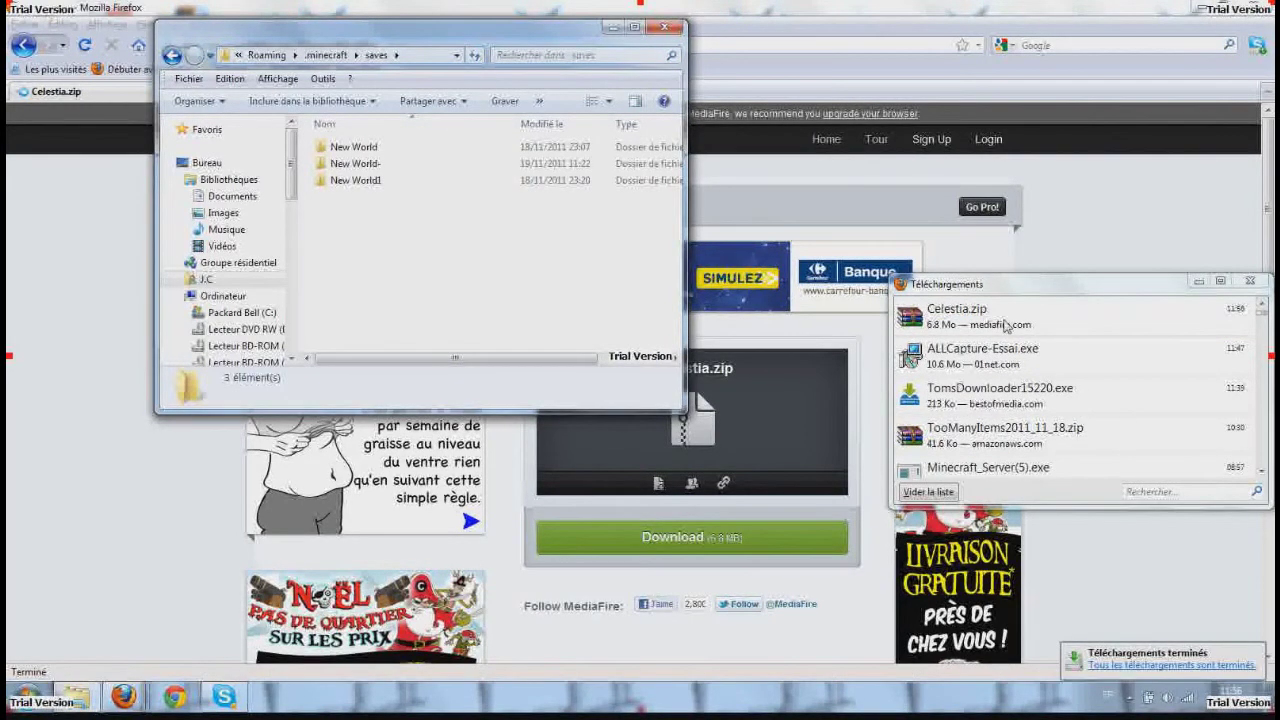
# Step: Open the downloaded Celestia.zip archive and extract its Celestia folder into the Minecraft saves folder
pyautogui.doubleClick(1008, 323)
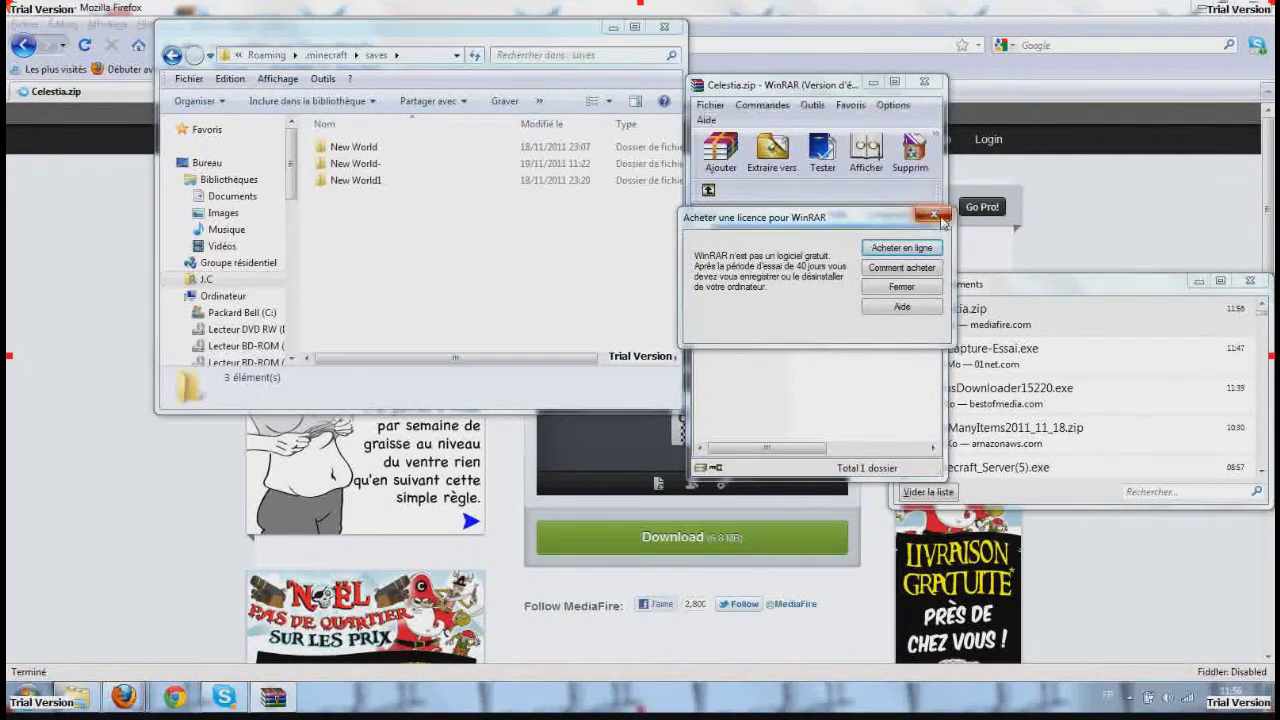
pyautogui.click(933, 214)
pyautogui.moveTo(780, 85); pyautogui.dragTo(1015, 83)
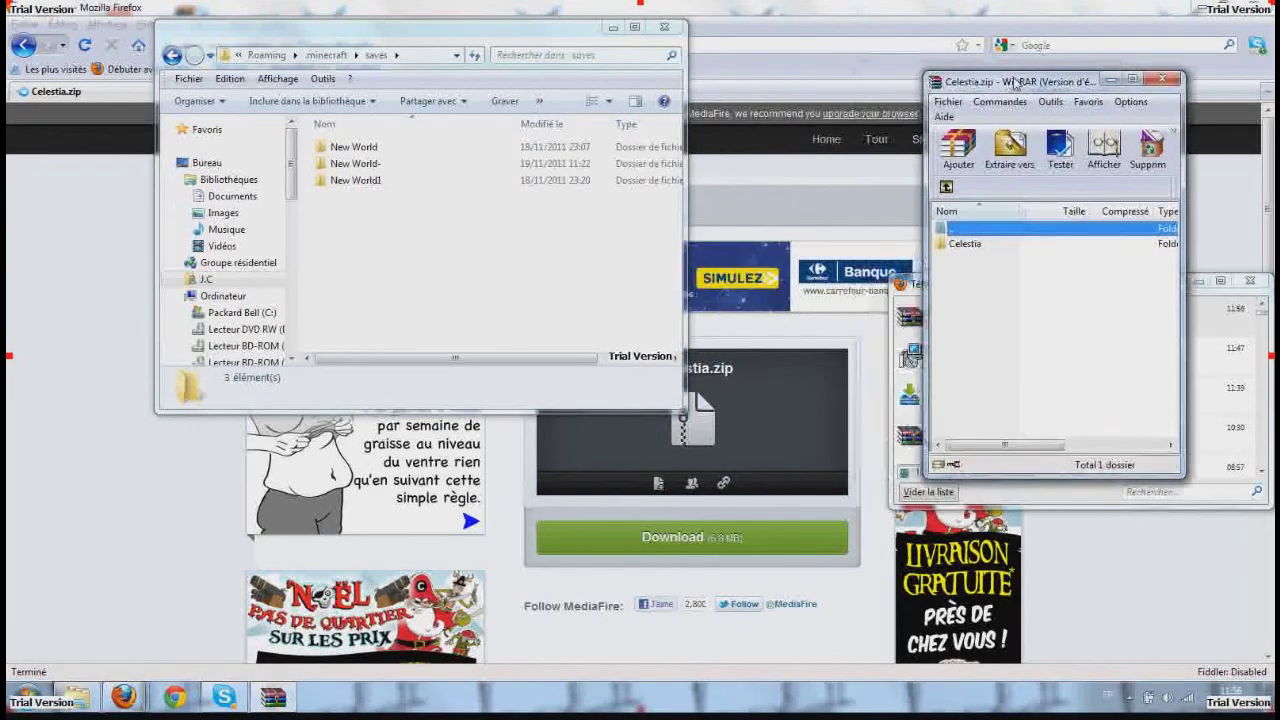
pyautogui.click(976, 246)
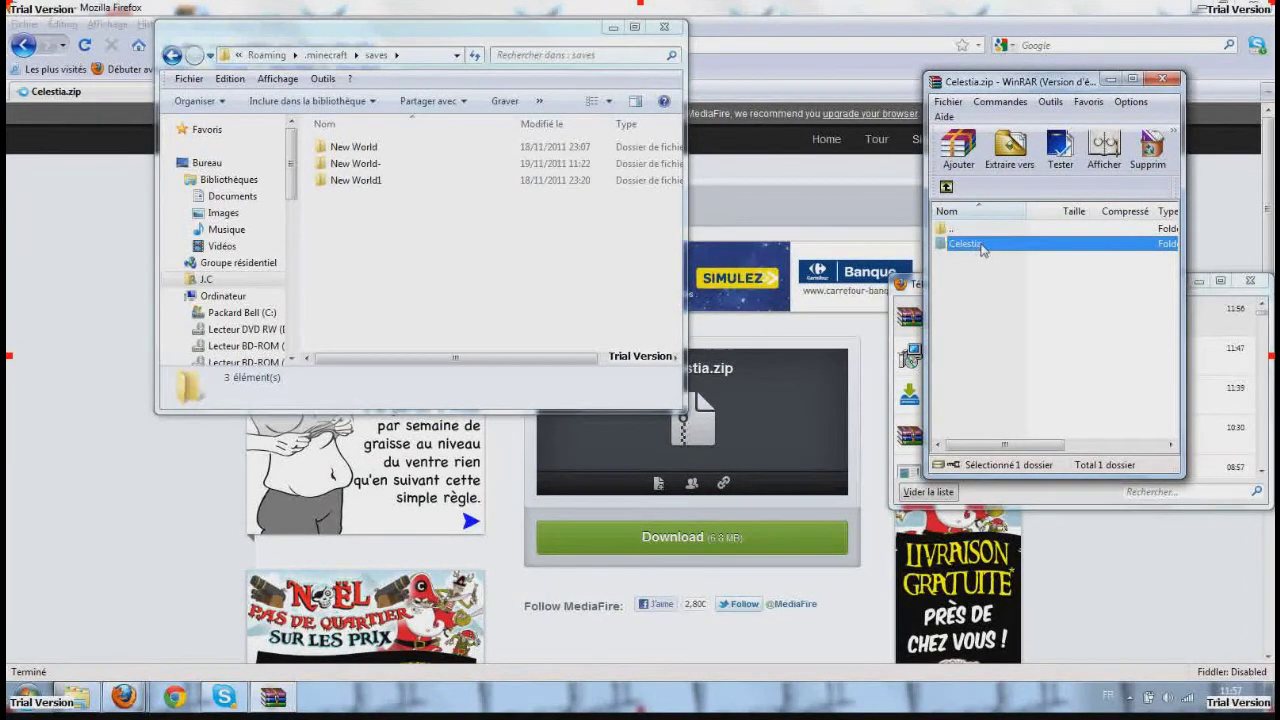
pyautogui.moveTo(1000, 249); pyautogui.dragTo(400, 237)
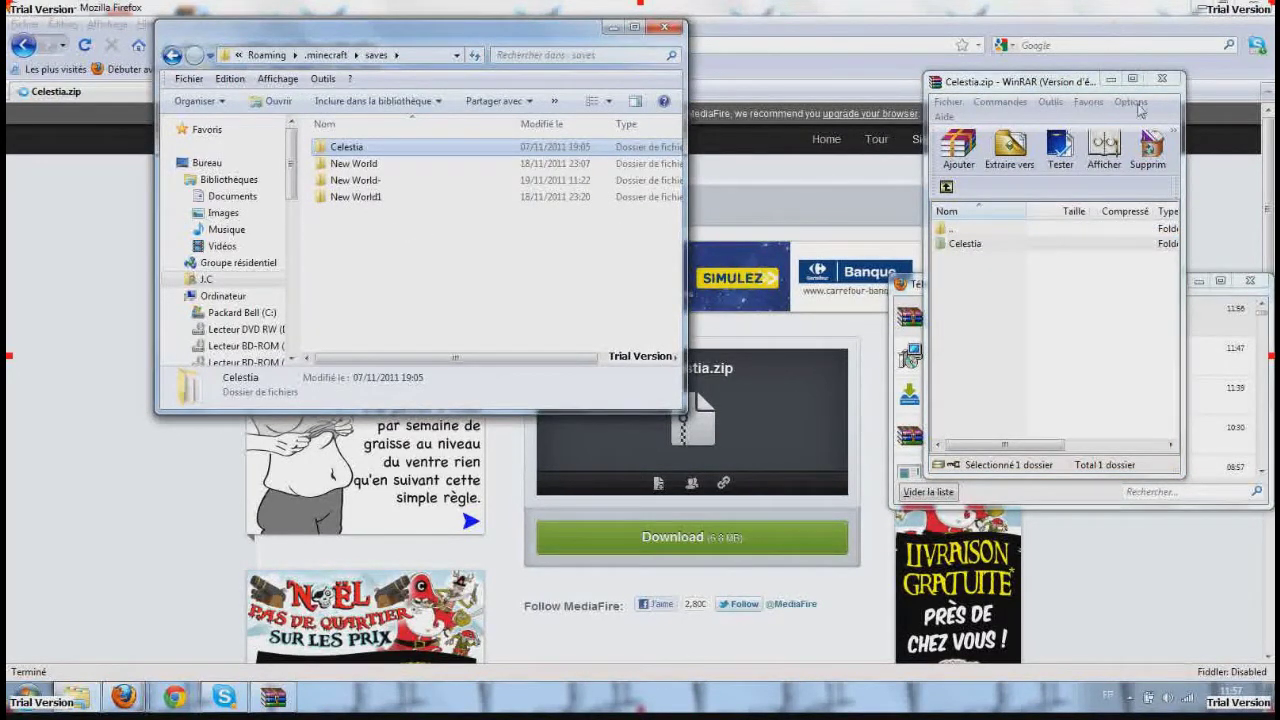
# Step: Clear the desktop by closing the archive, downloads and saves windows and minimizing the browser
pyautogui.click(1176, 80)
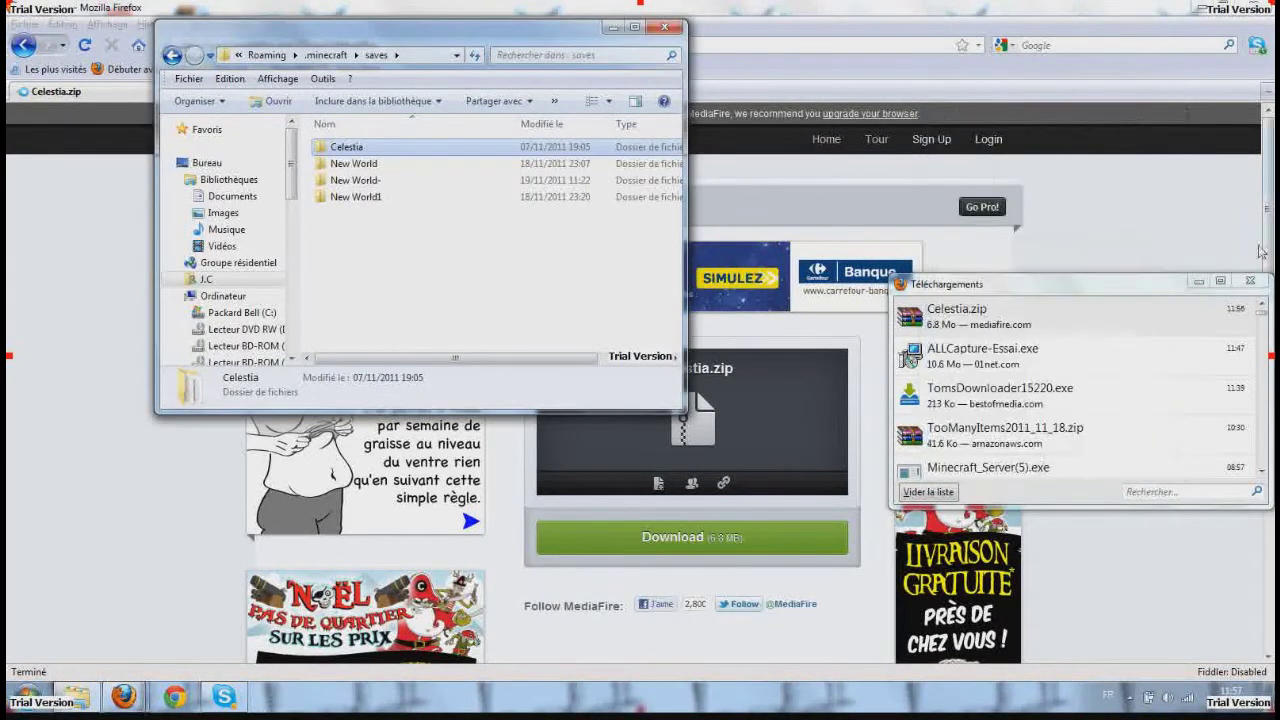
pyautogui.click(1249, 280)
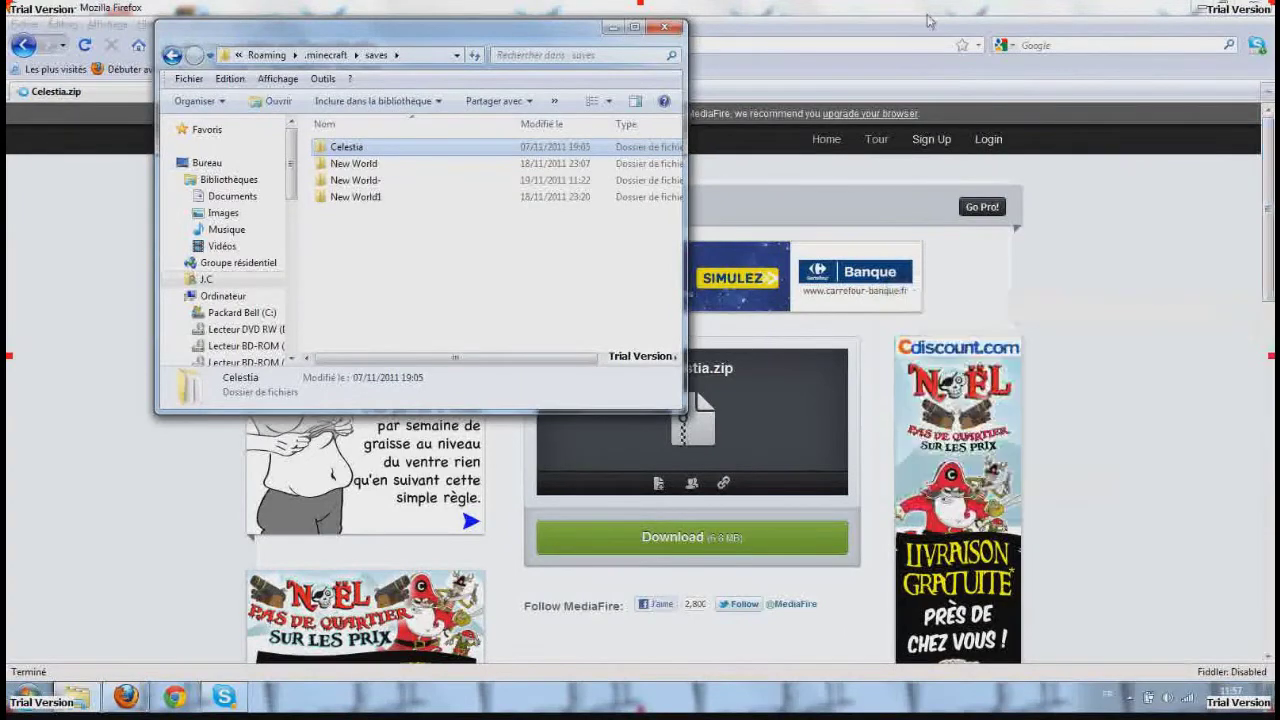
pyautogui.click(1198, 7)
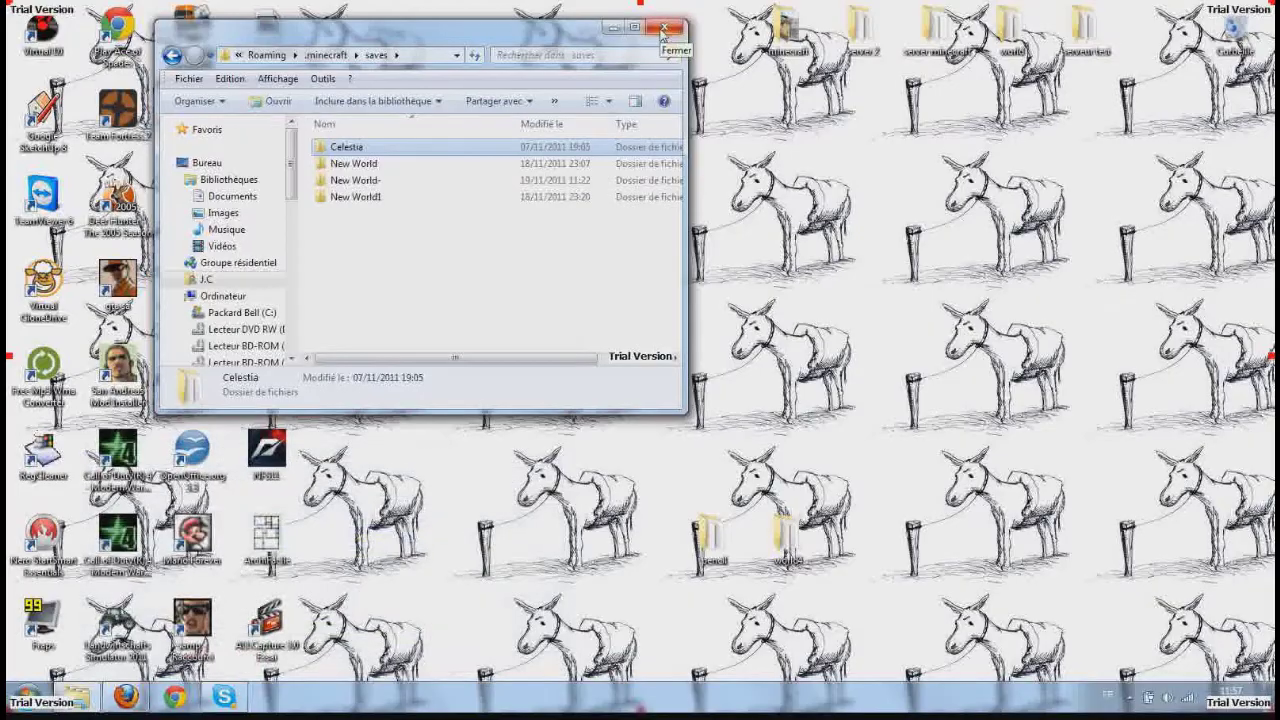
pyautogui.click(662, 30)
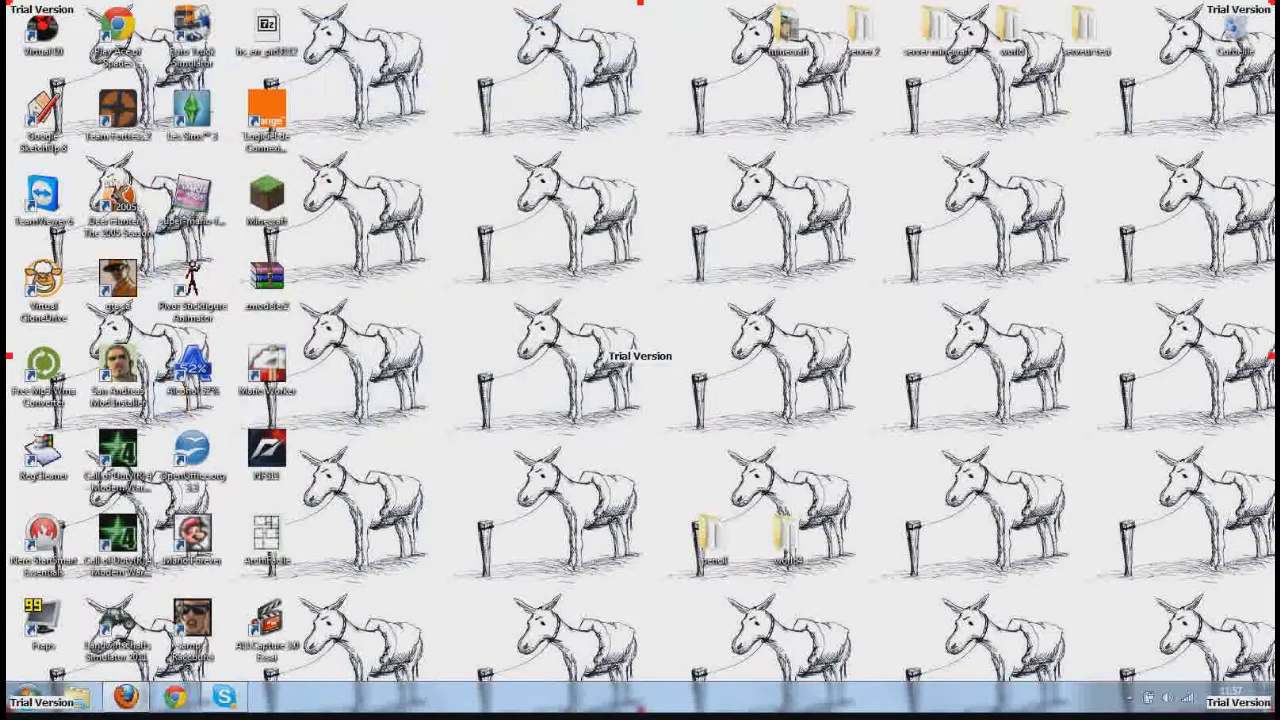
# Step: Launch Minecraft from the desktop, allow it to run, and log in with the remembered account
pyautogui.doubleClick(285, 208)
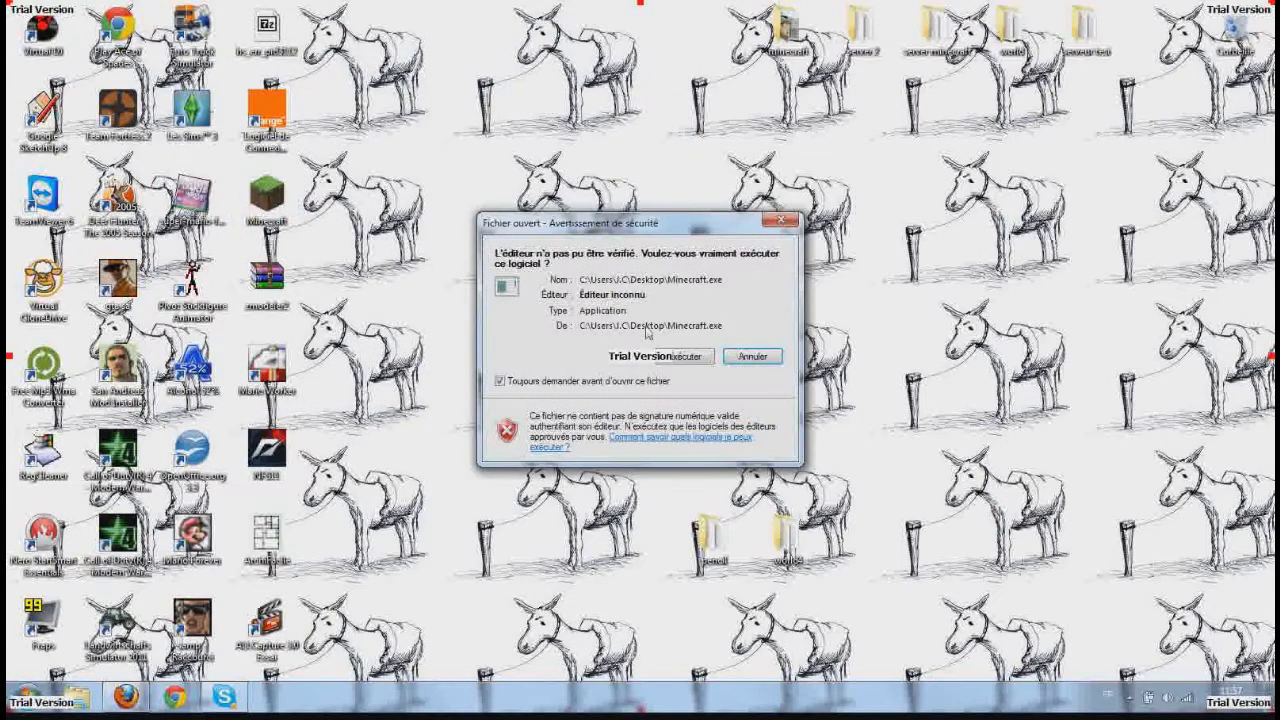
pyautogui.press('Return')
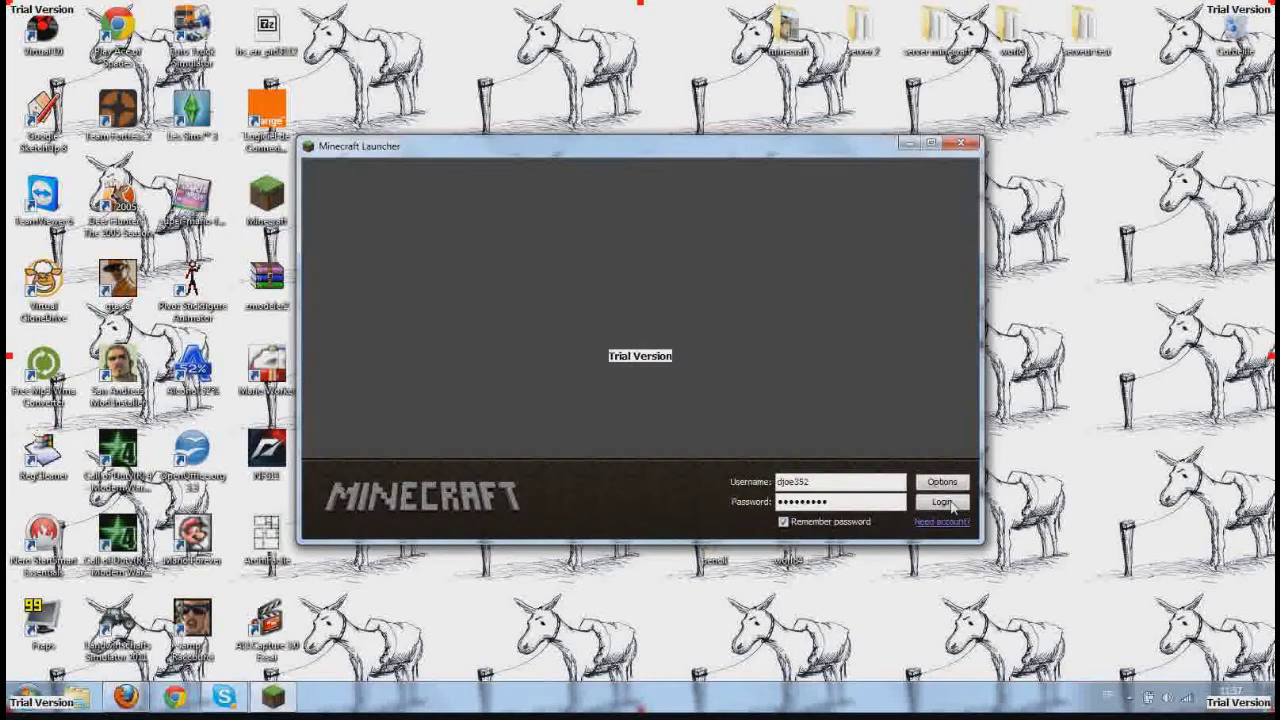
pyautogui.click(950, 503)
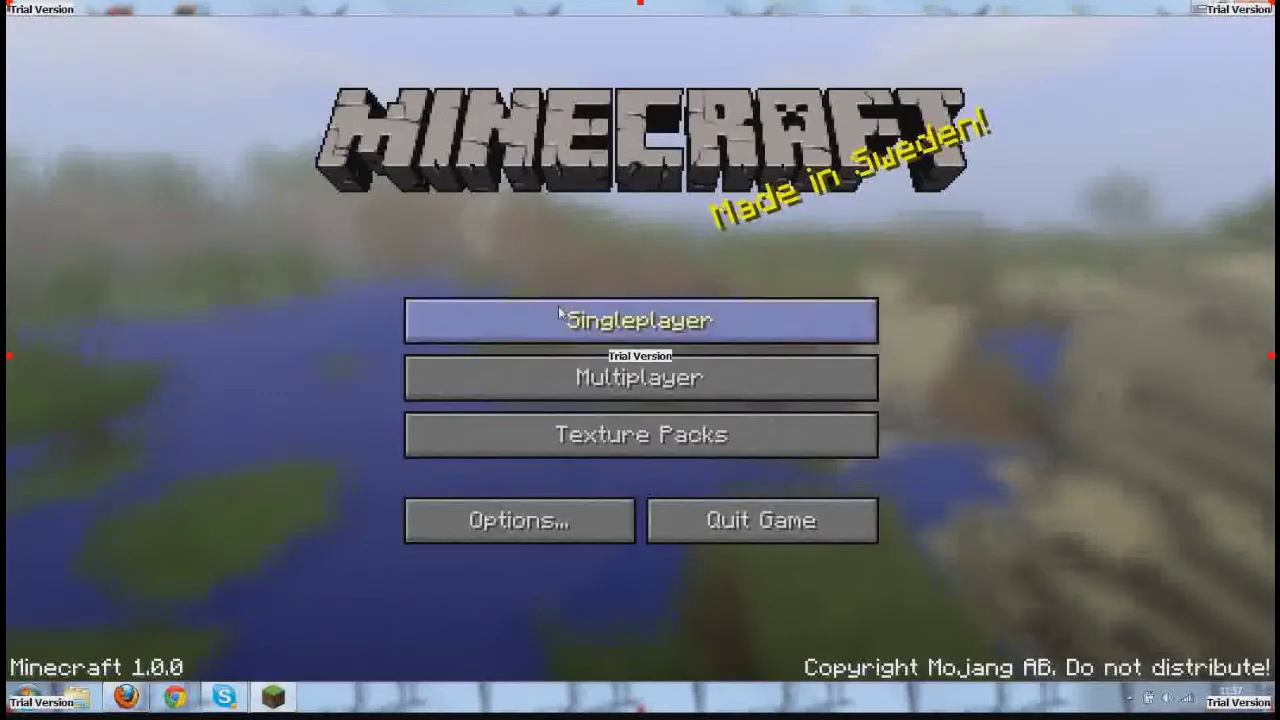
# Step: Open the singleplayer world list and select the world stored in the Celestia folder
pyautogui.click(558, 308)
pyautogui.click(553, 392)
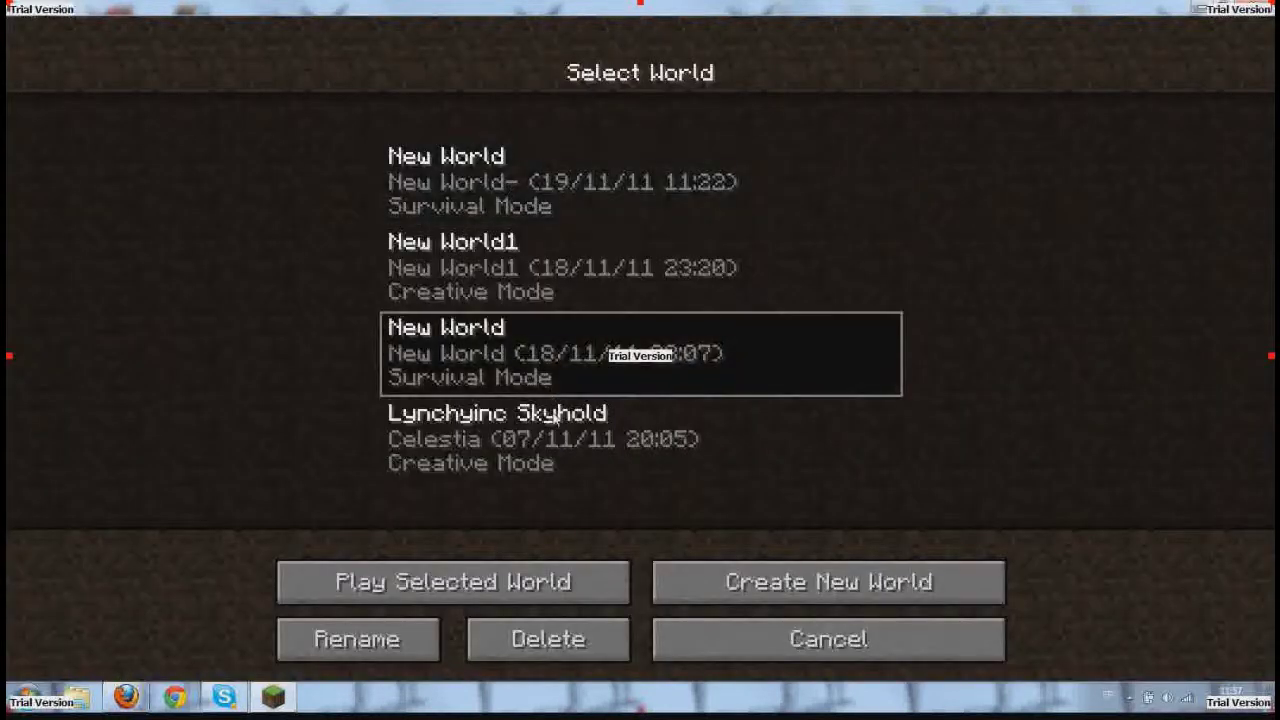
pyautogui.click(566, 436)
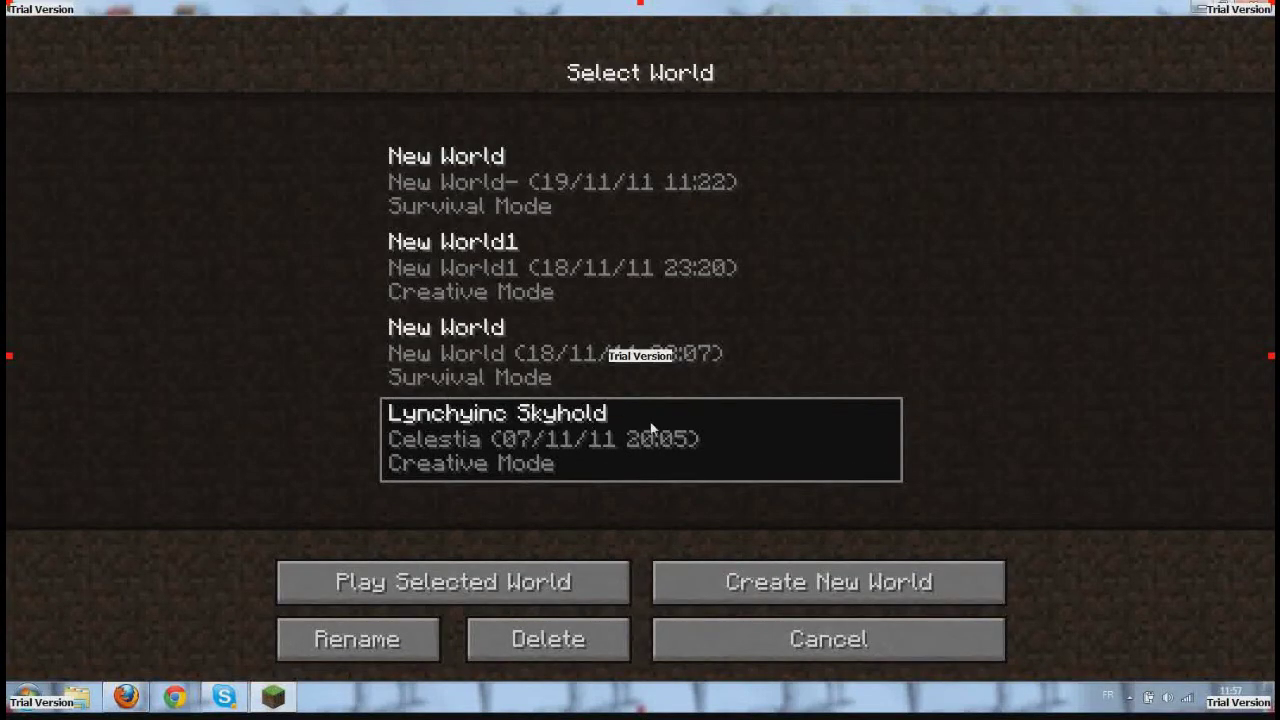
# Step: Load the selected Celestia world and walk along the dock, looking around at the ship, waterfall and hillside buildings
pyautogui.click(438, 578)
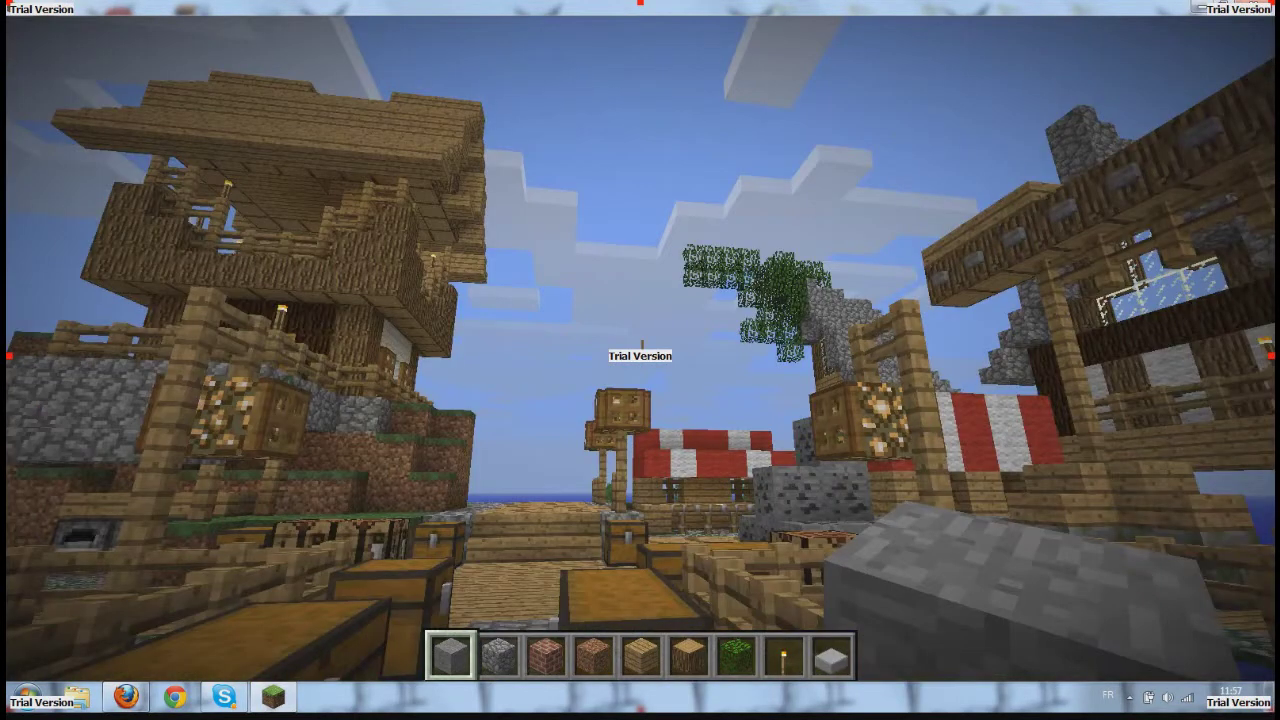
pyautogui.press('w')
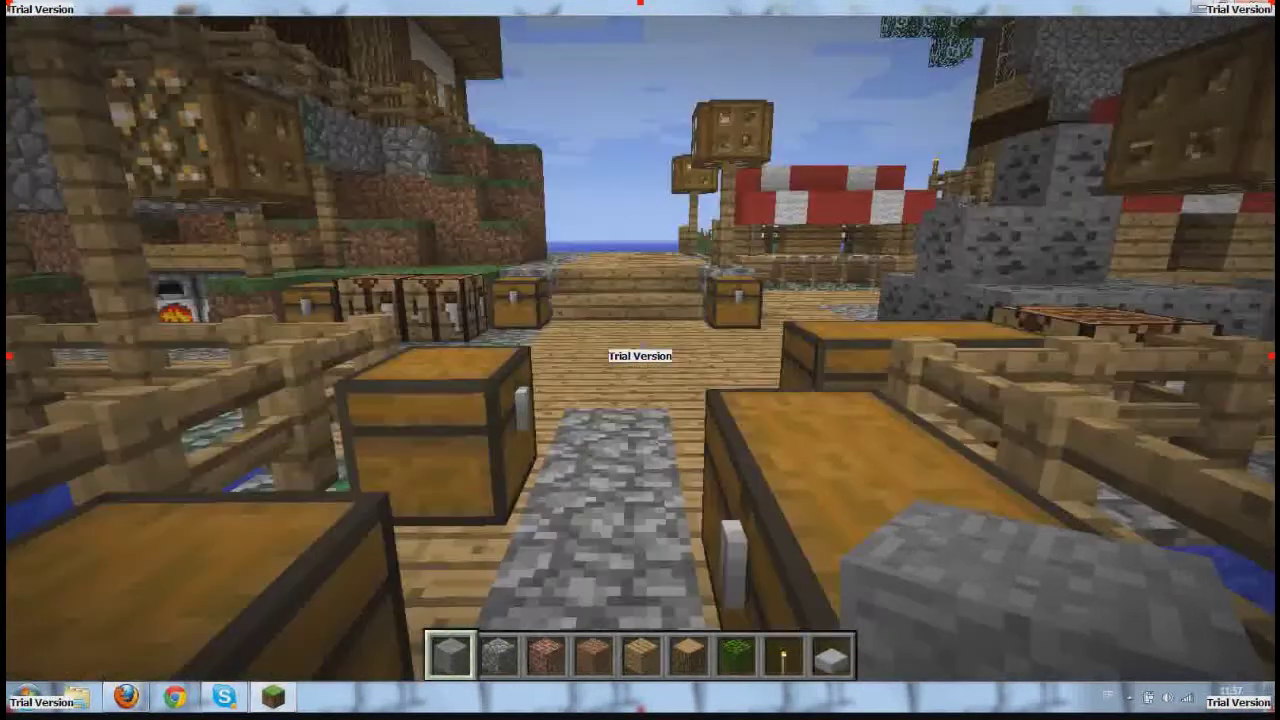
pyautogui.press('w')
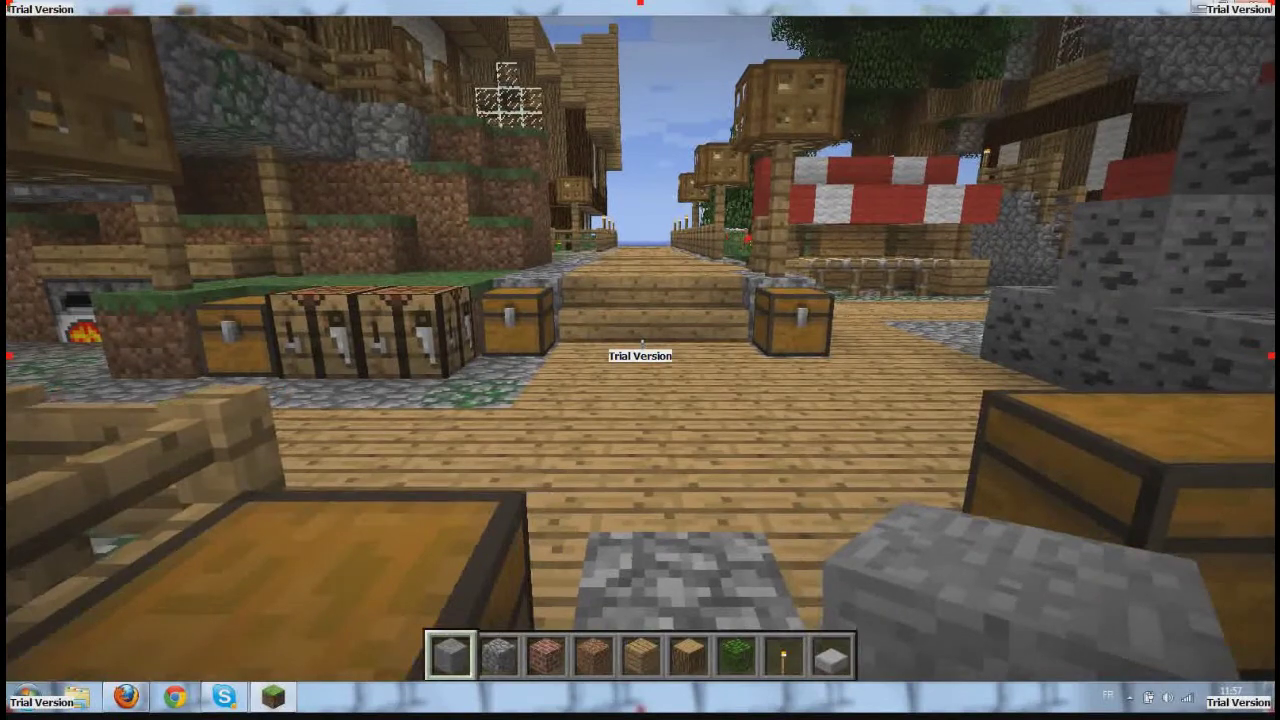
pyautogui.press('w')
pyautogui.press('w')
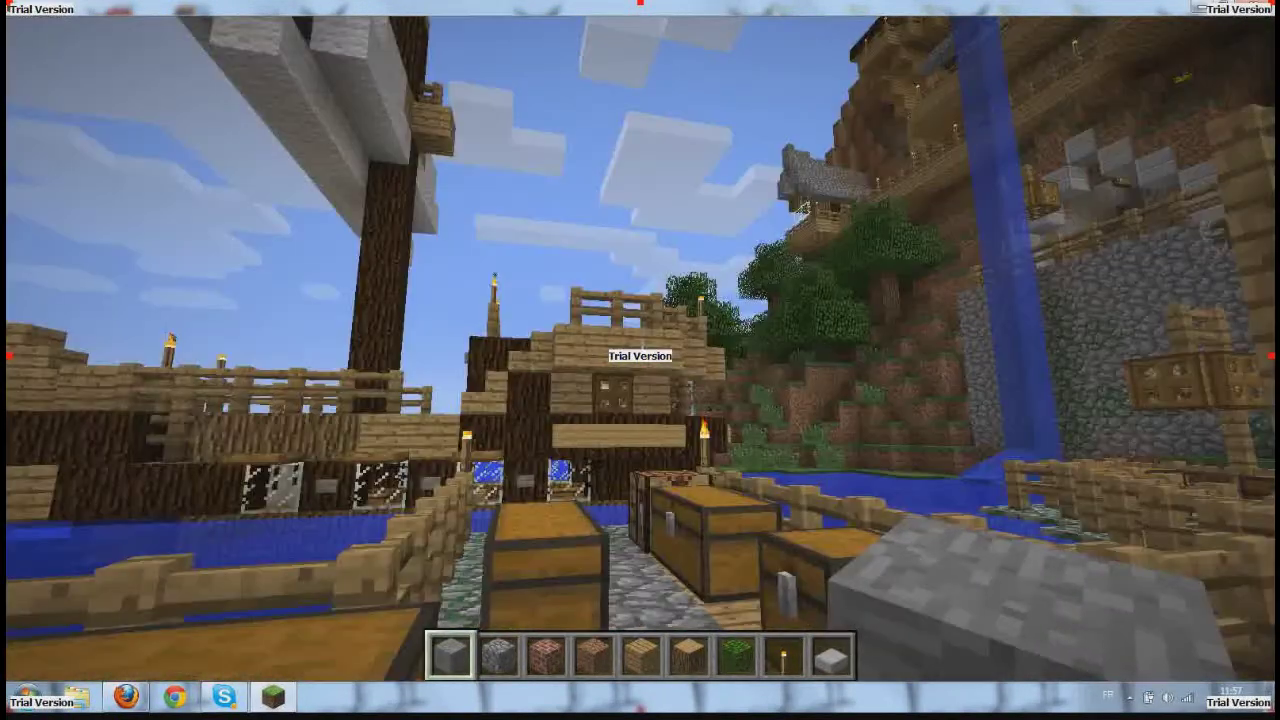
pyautogui.press('w')
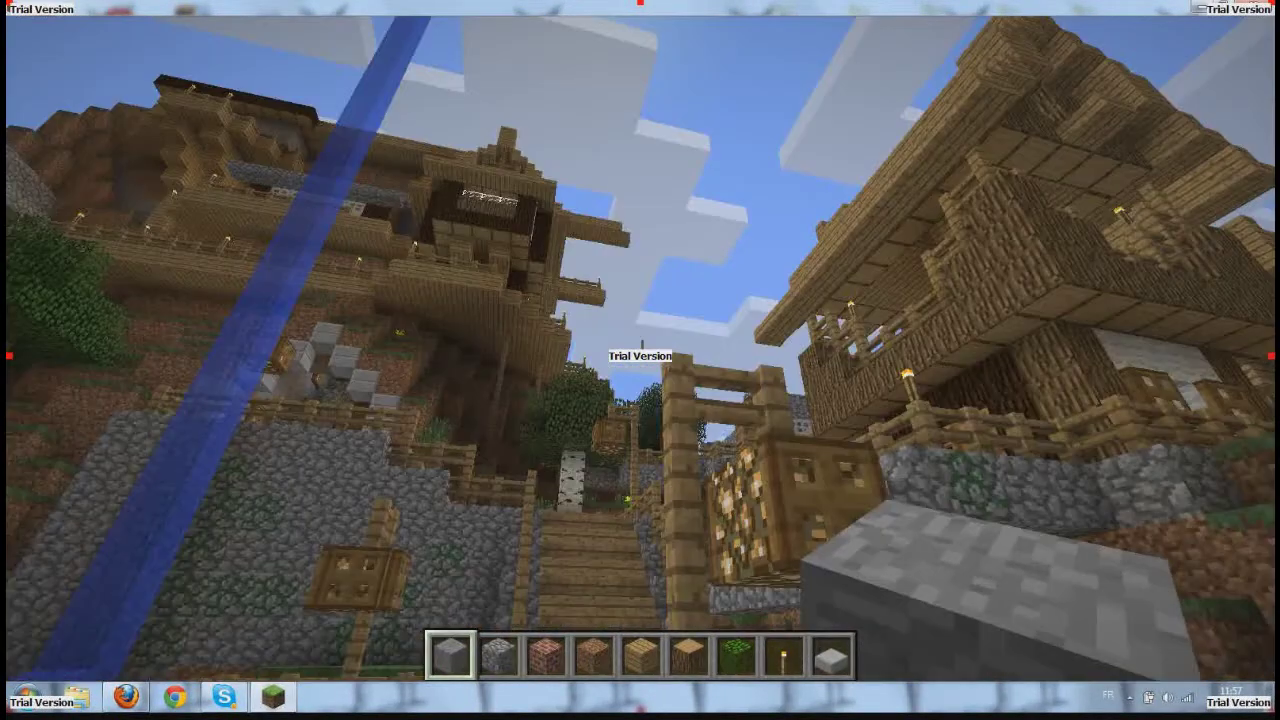
pyautogui.press('w')
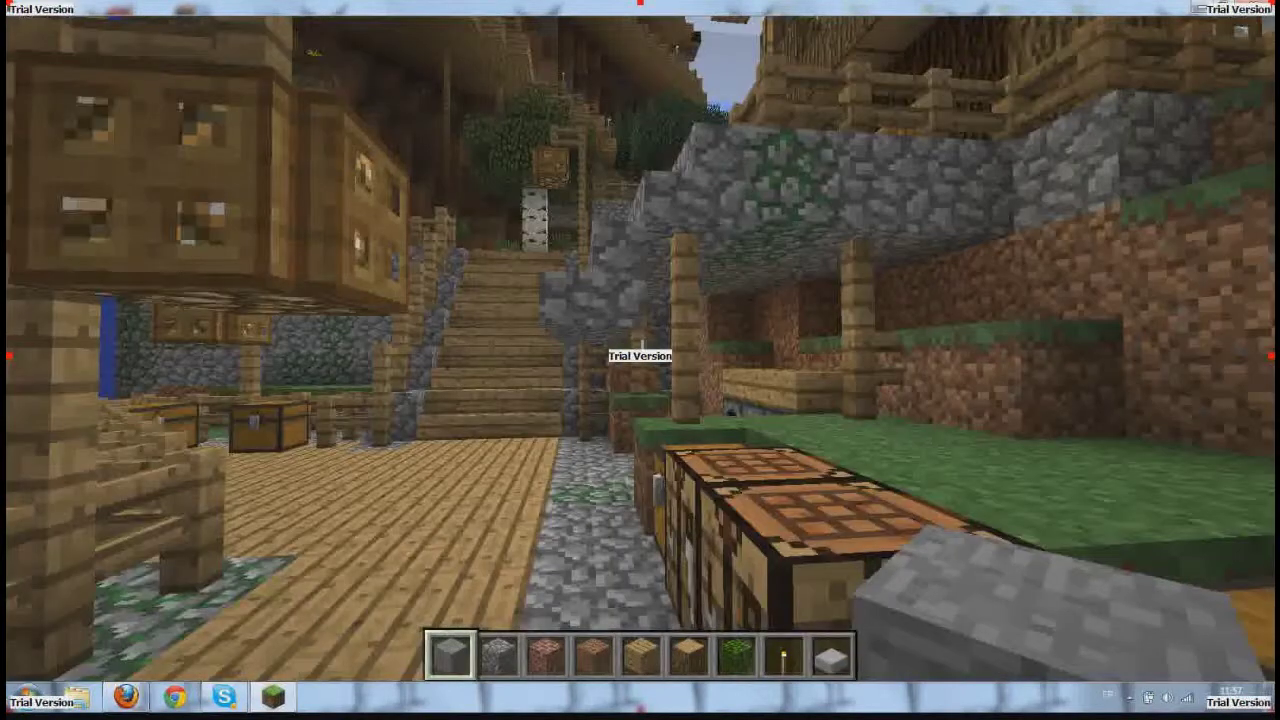
# Step: Explore the map by climbing the wooden stairs from the dock up to the stone stairway inside the hill
pyautogui.press('w')
pyautogui.press('w')
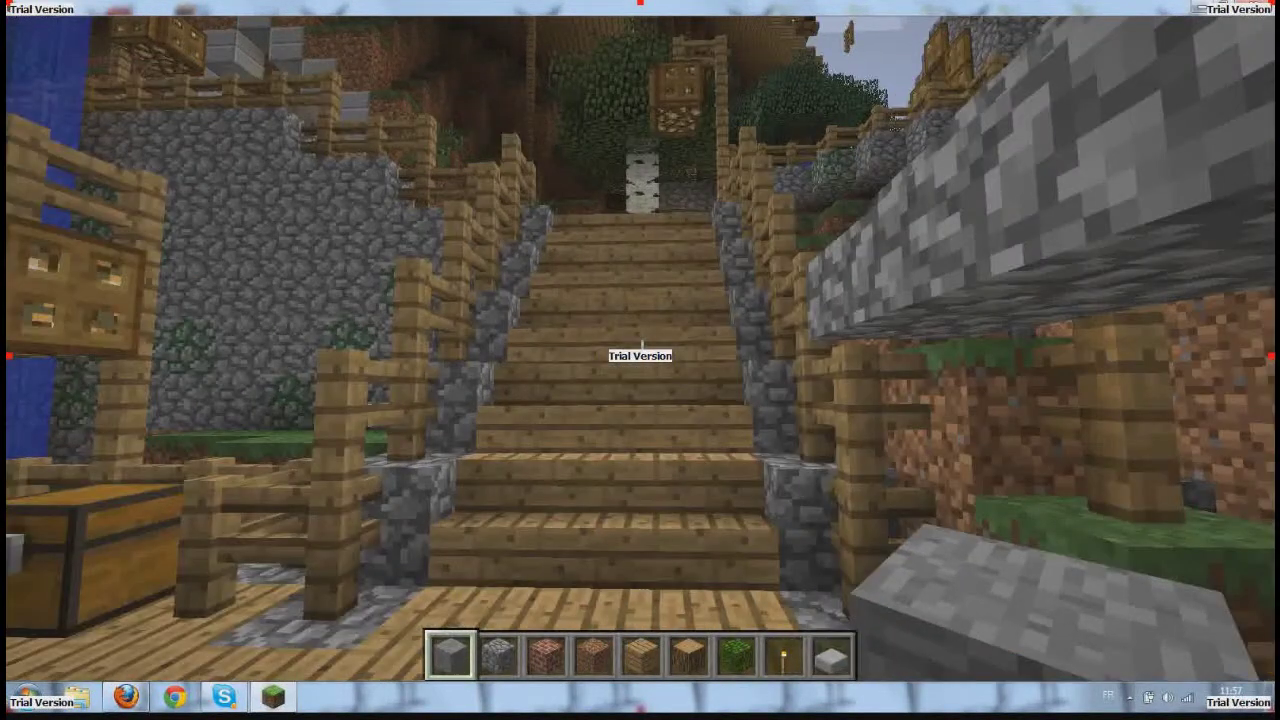
pyautogui.press('w')
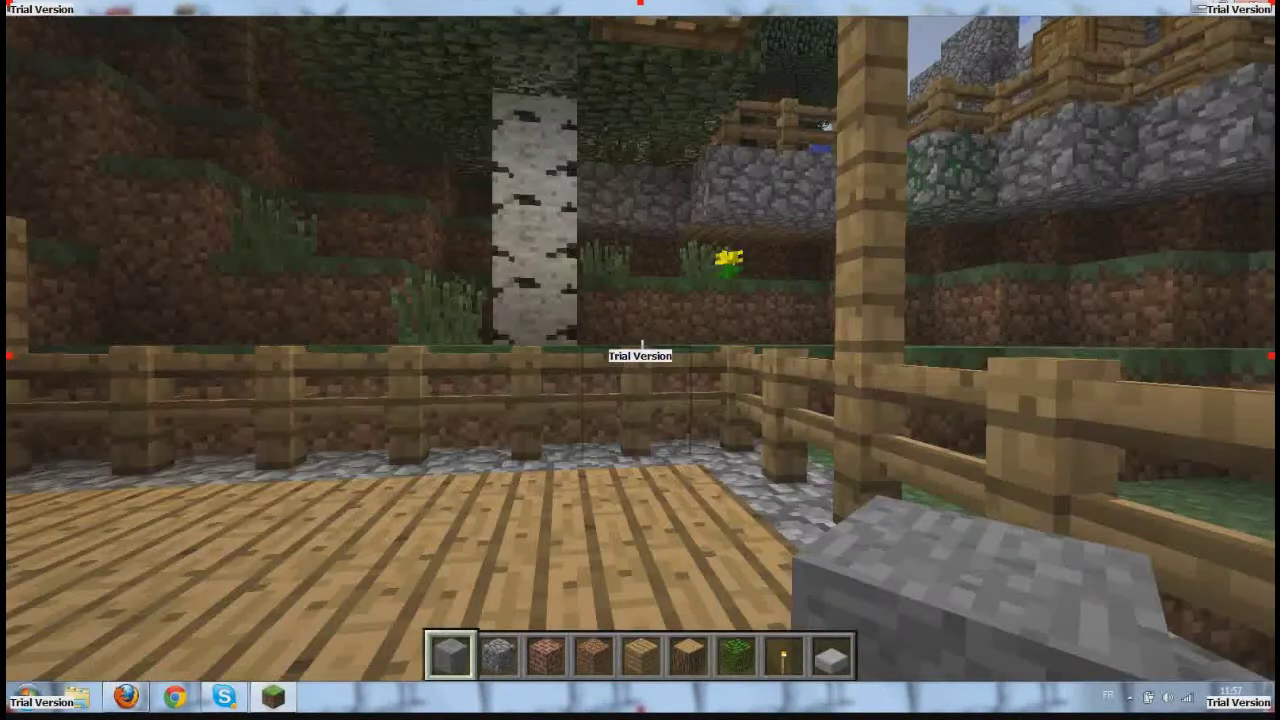
pyautogui.press('w')
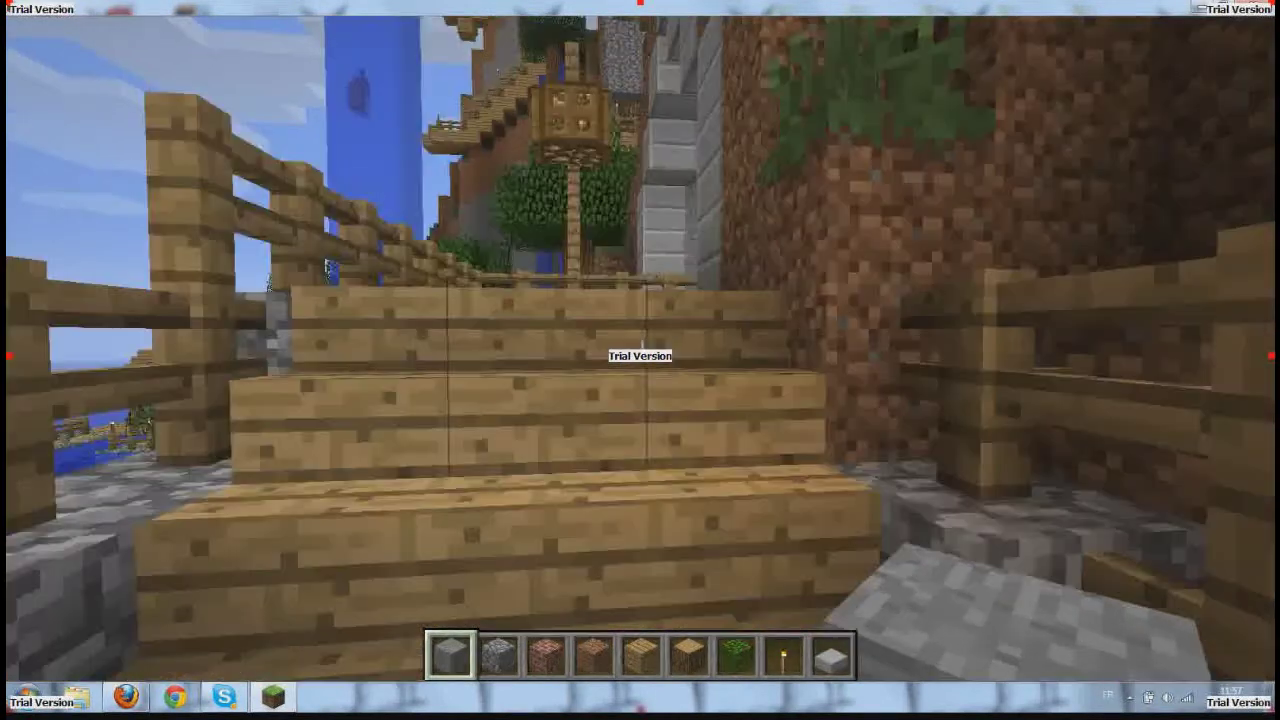
pyautogui.moveTo(640, 350)
pyautogui.press('w')
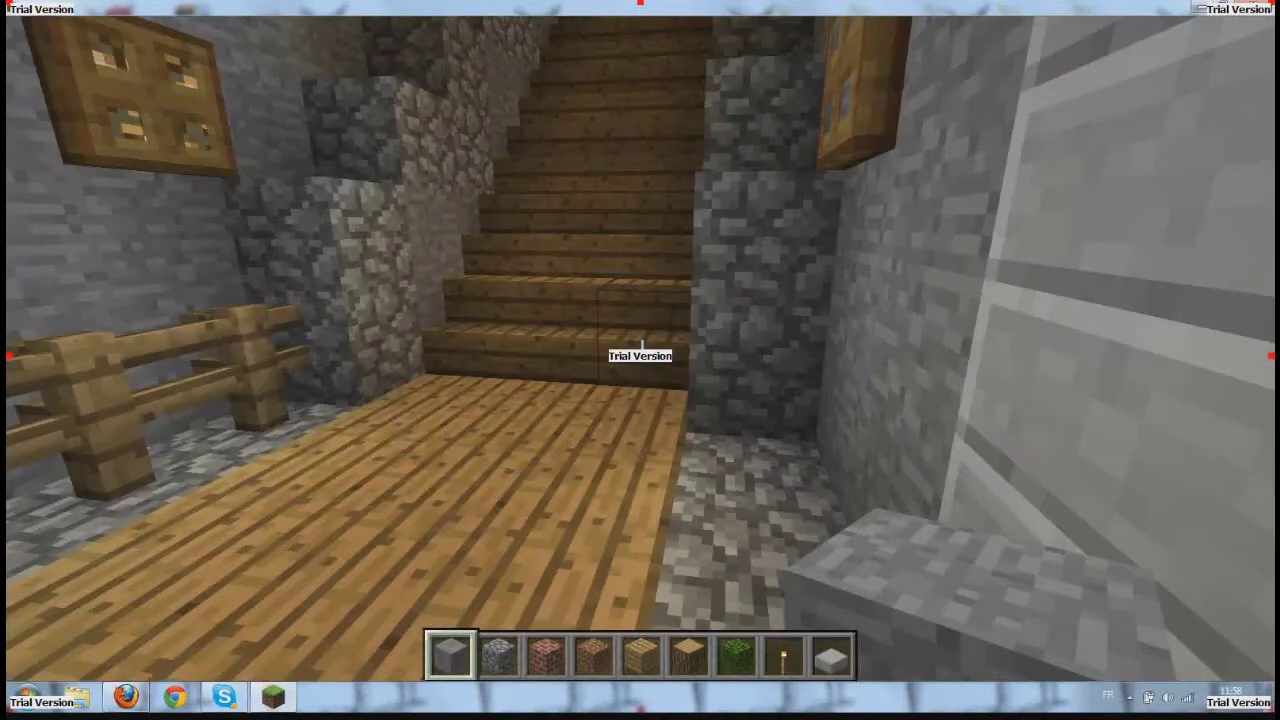
pyautogui.press('s')
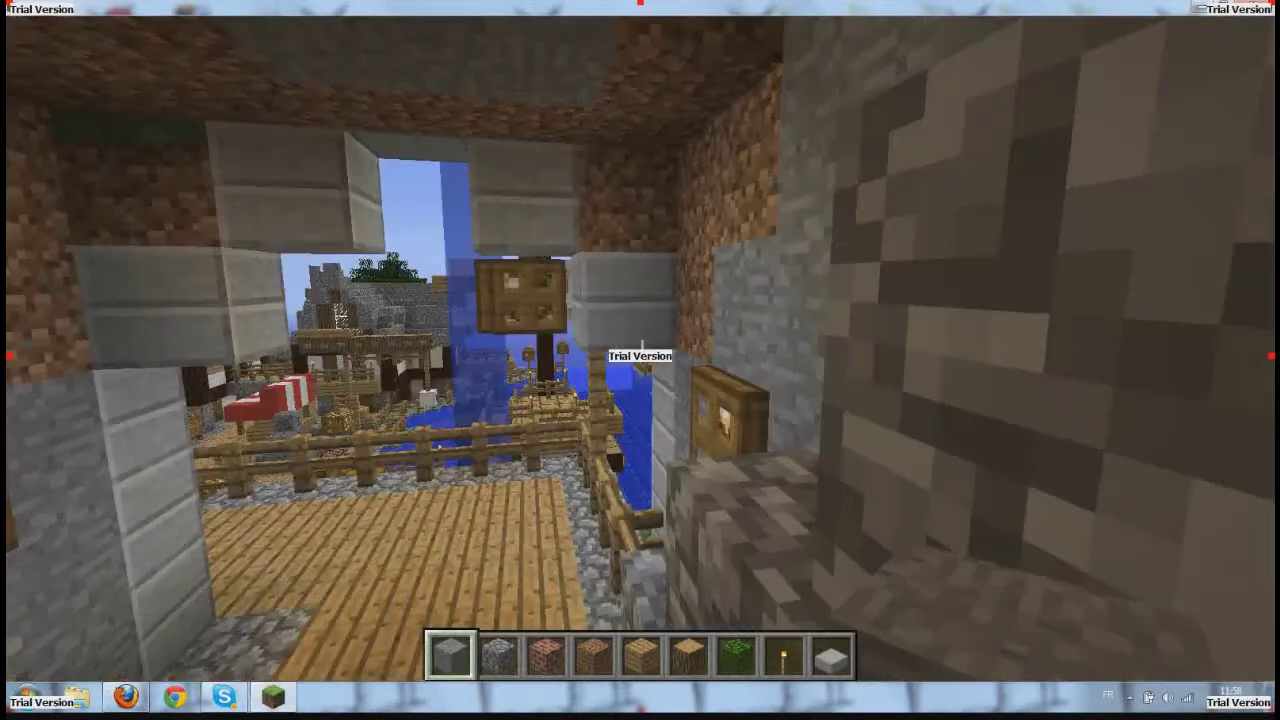
pyautogui.press('s')
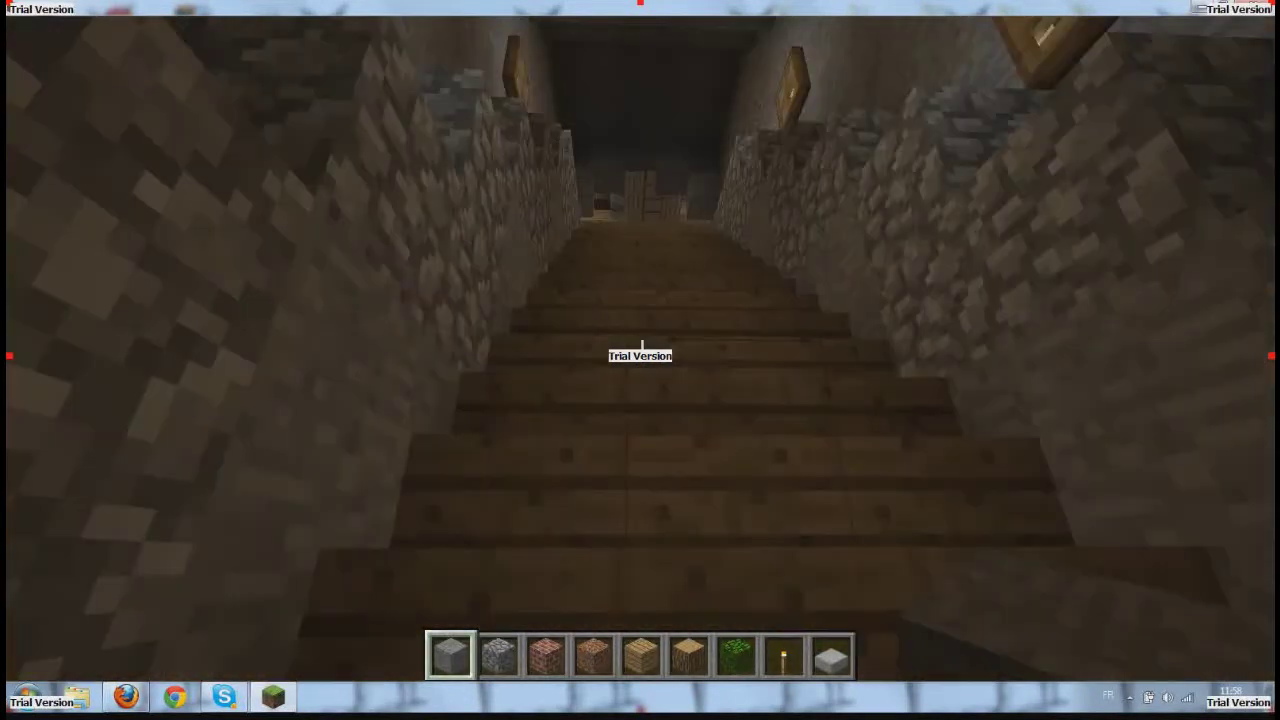
# Step: Save and leave the Celestia world, and quit Minecraft to return to the desktop
pyautogui.press('Escape')
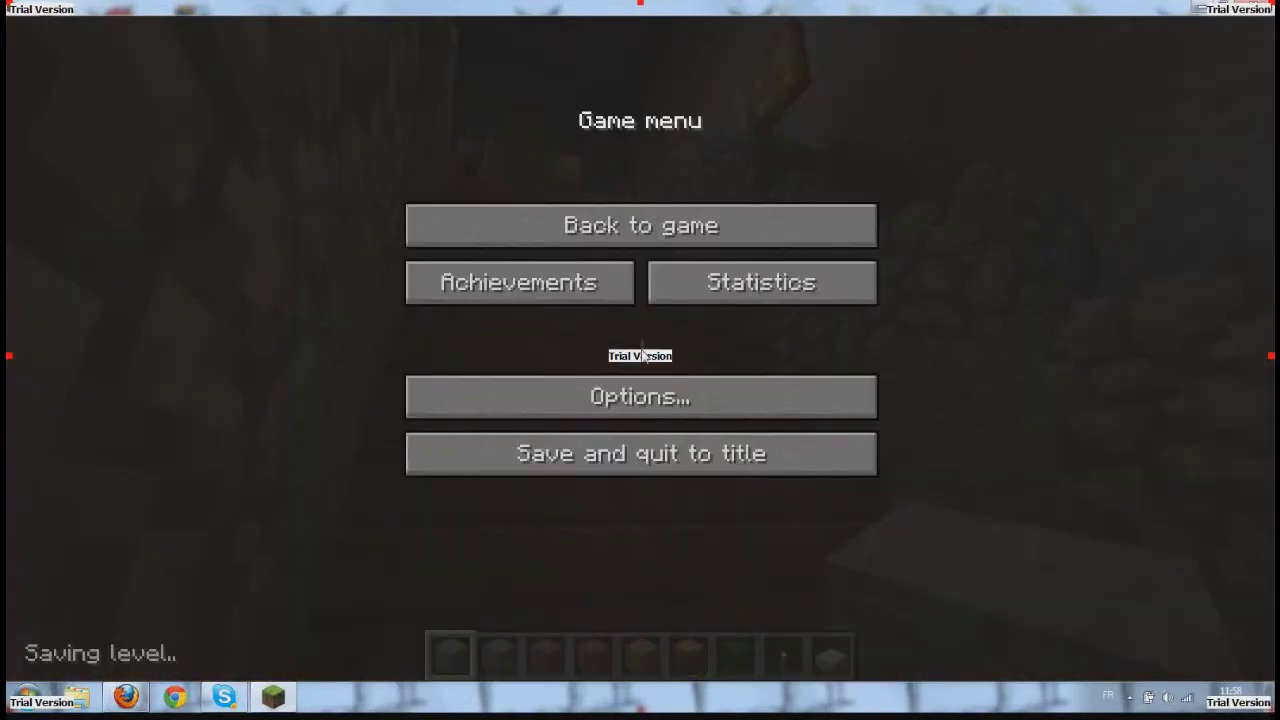
pyautogui.click(665, 460)
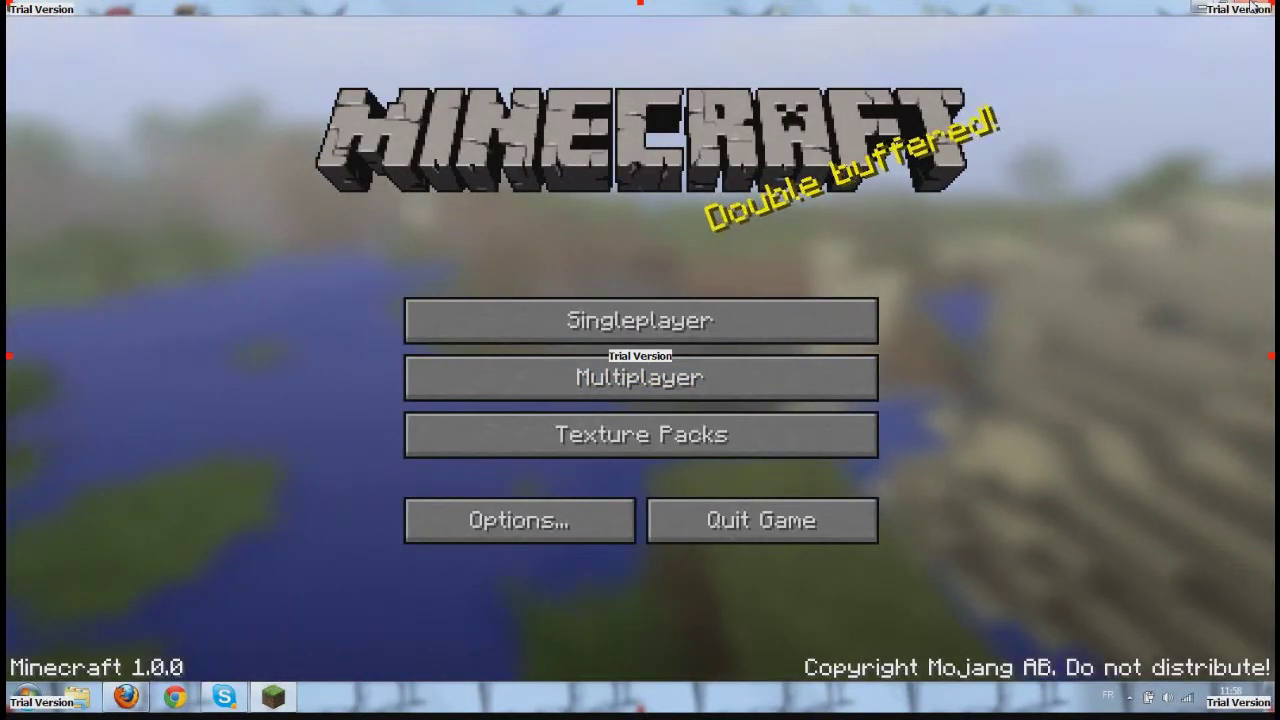
pyautogui.click(756, 542)
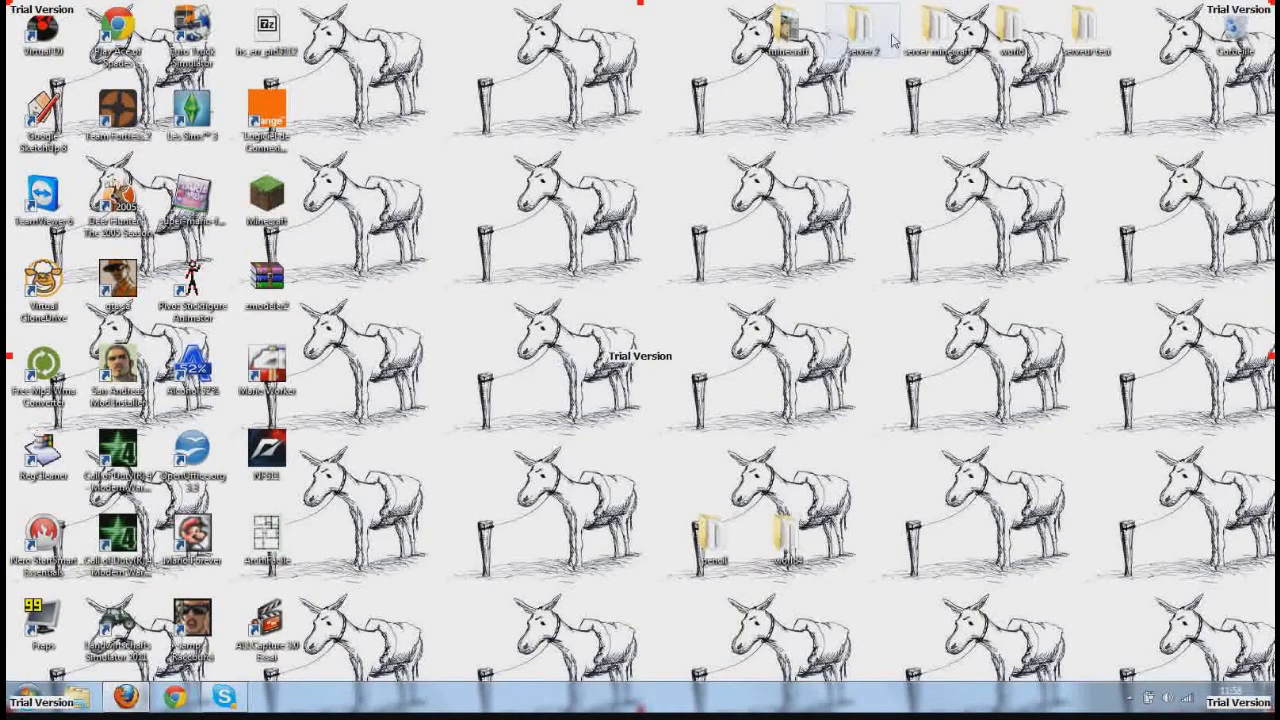
# Step: Open the server 2 folder inside the desktop's minecraft folder
pyautogui.doubleClick(890, 40)
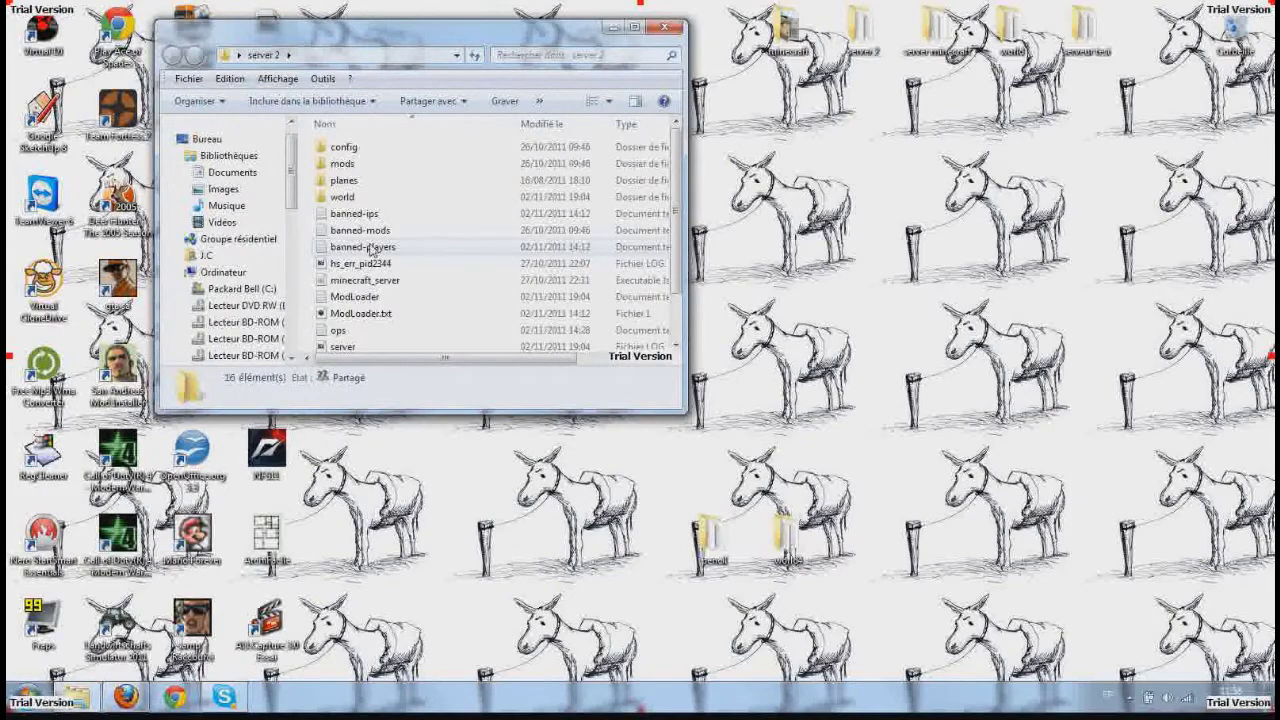
pyautogui.click(665, 27)
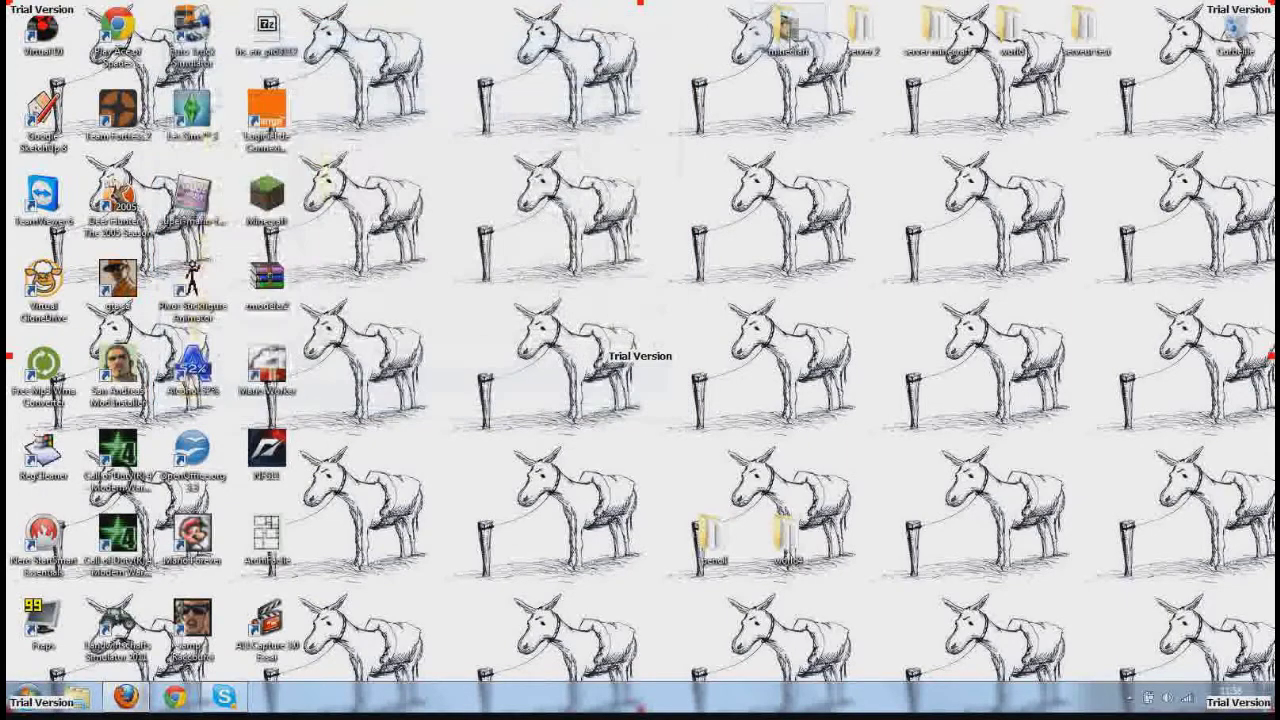
pyautogui.doubleClick(790, 35)
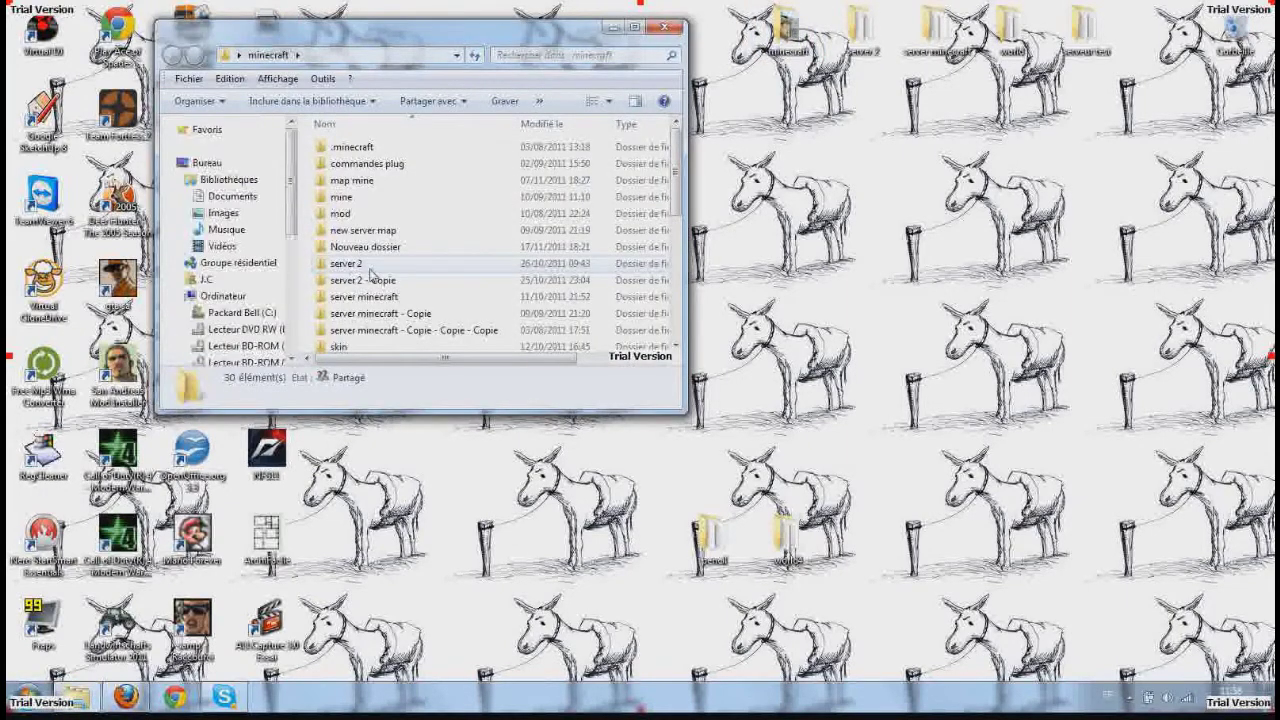
pyautogui.doubleClick(346, 263)
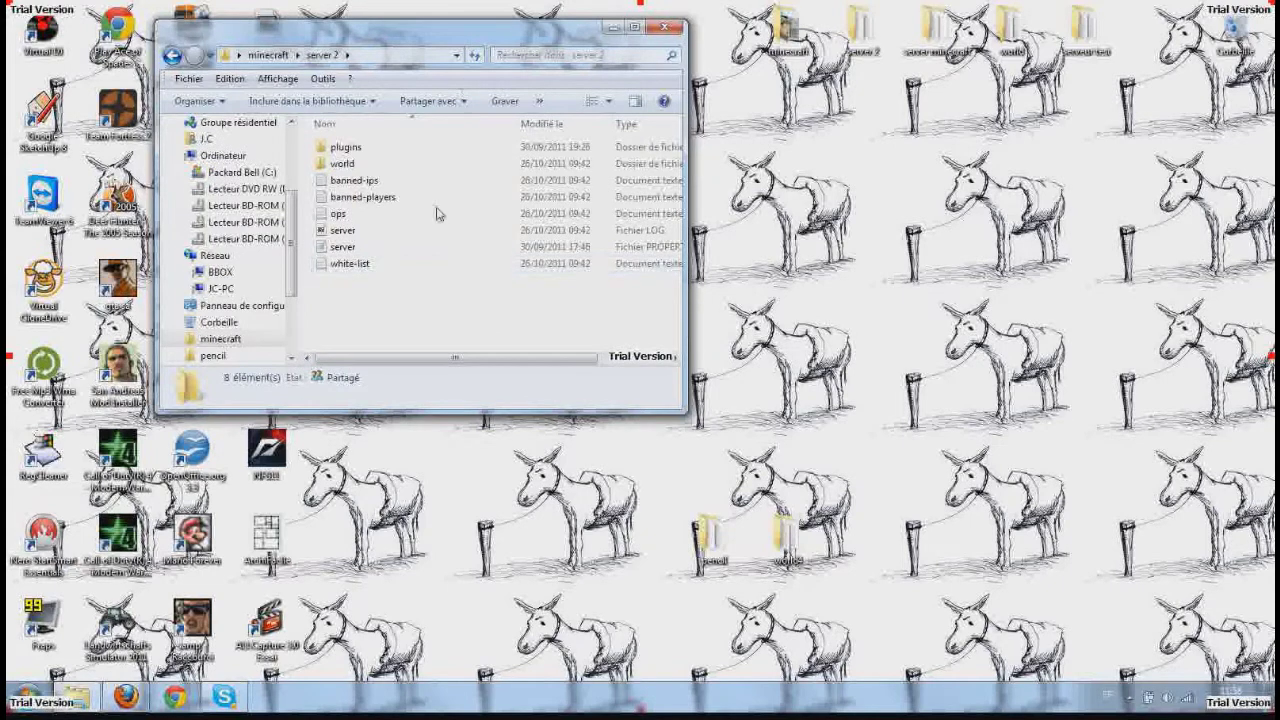
# Step: Rename the server's world folder to world1 and move it out onto the desktop
pyautogui.click(376, 167)
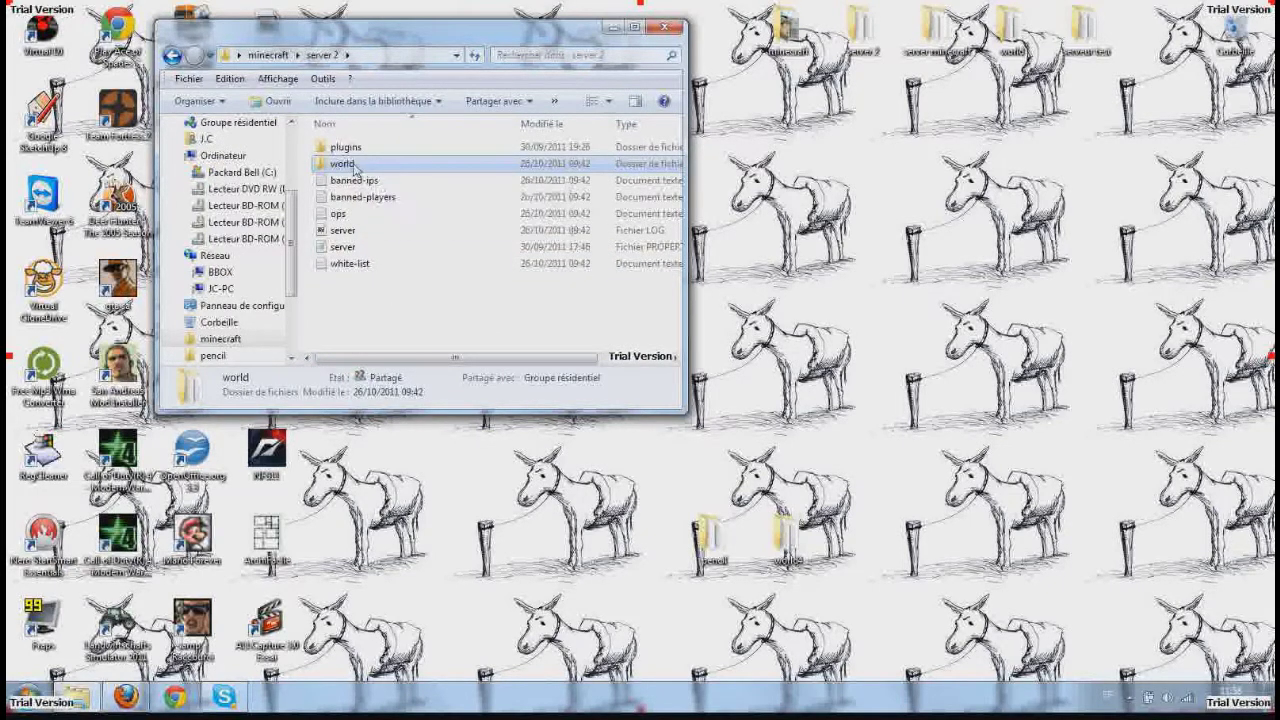
pyautogui.rightClick(352, 166)
pyautogui.click(403, 518)
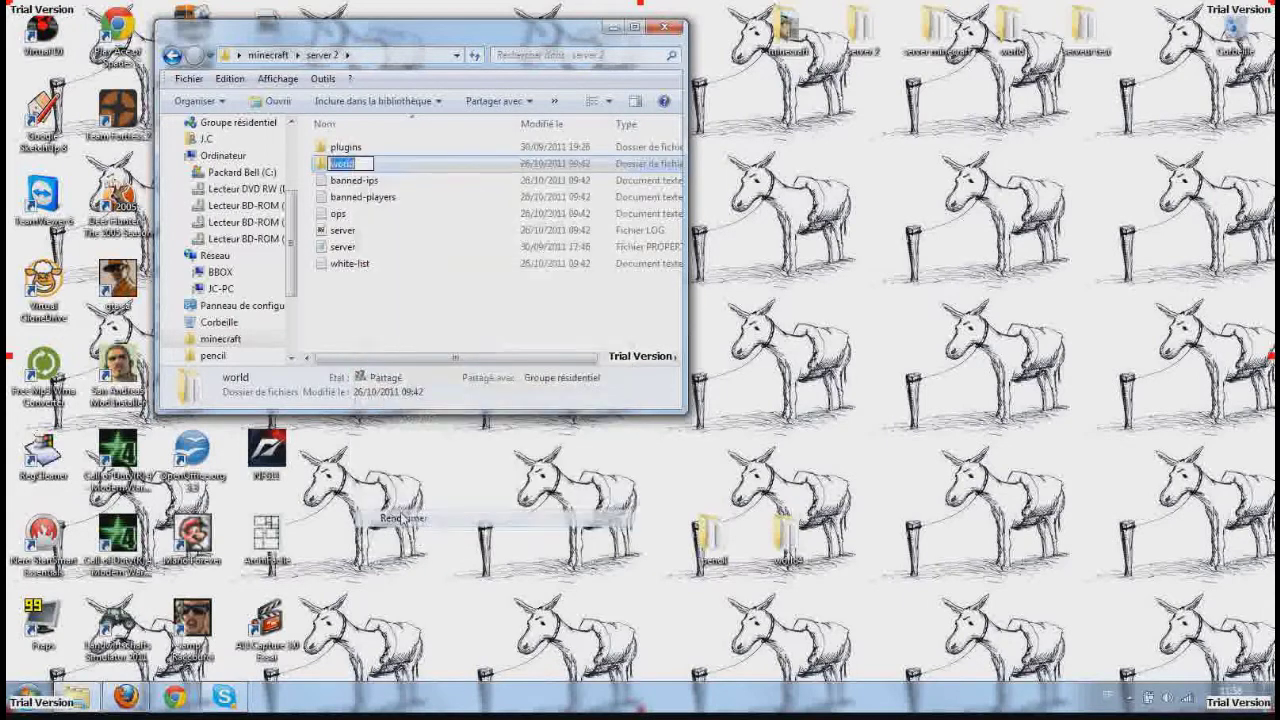
pyautogui.click(367, 167)
pyautogui.write('1')
pyautogui.press('Return')
pyautogui.moveTo(370, 172); pyautogui.dragTo(1146, 282)
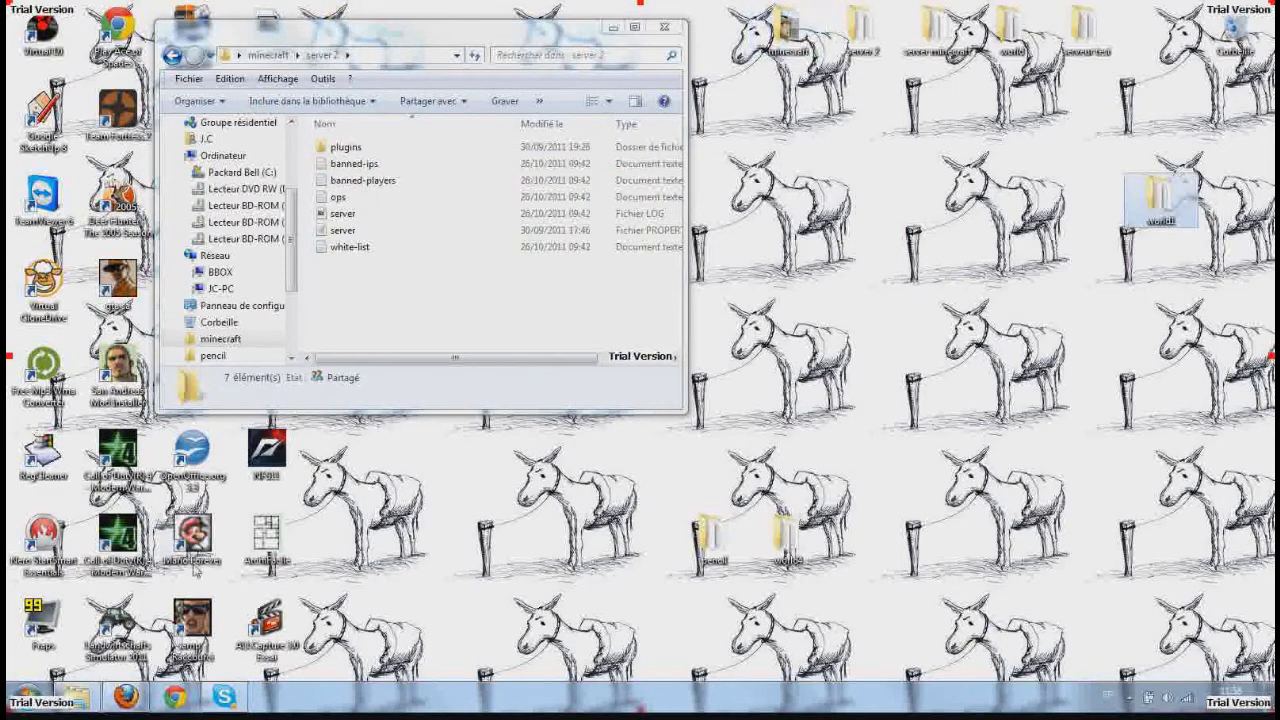
# Step: Reopen the downloaded Celestia.zip in WinRAR and extract its Celestia folder into the server 2 folder
pyautogui.click(125, 697)
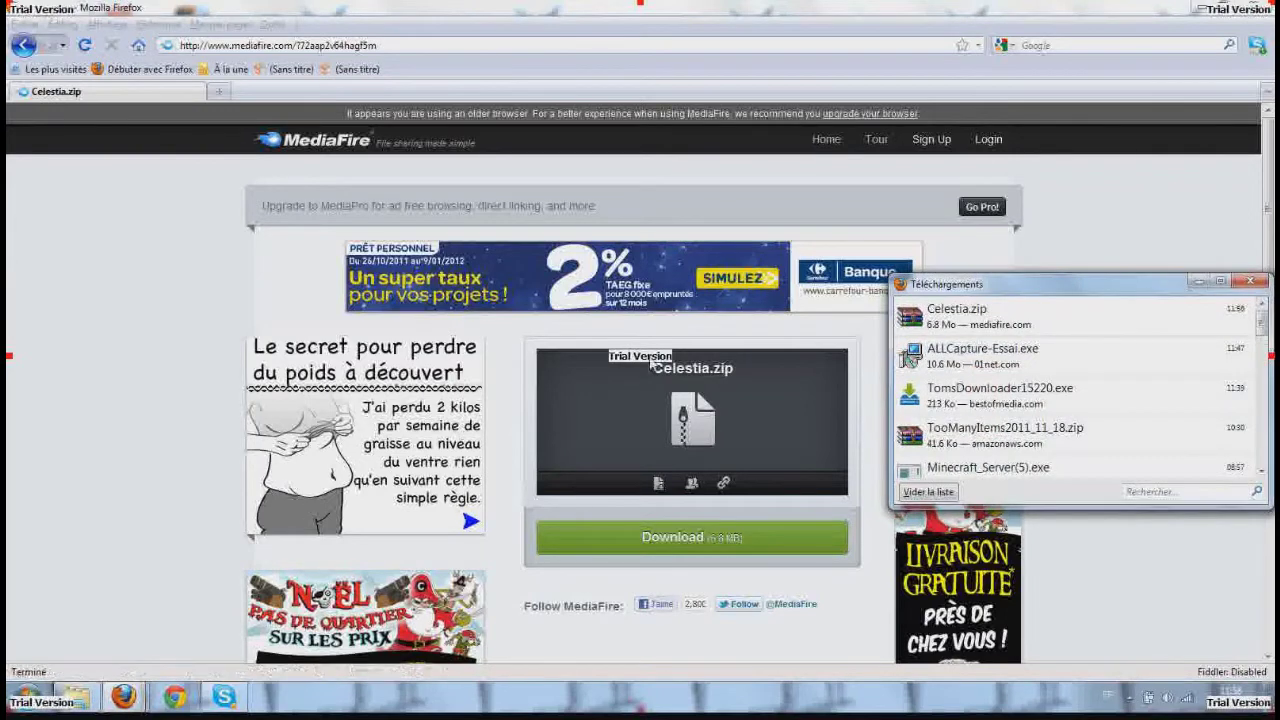
pyautogui.doubleClick(1015, 325)
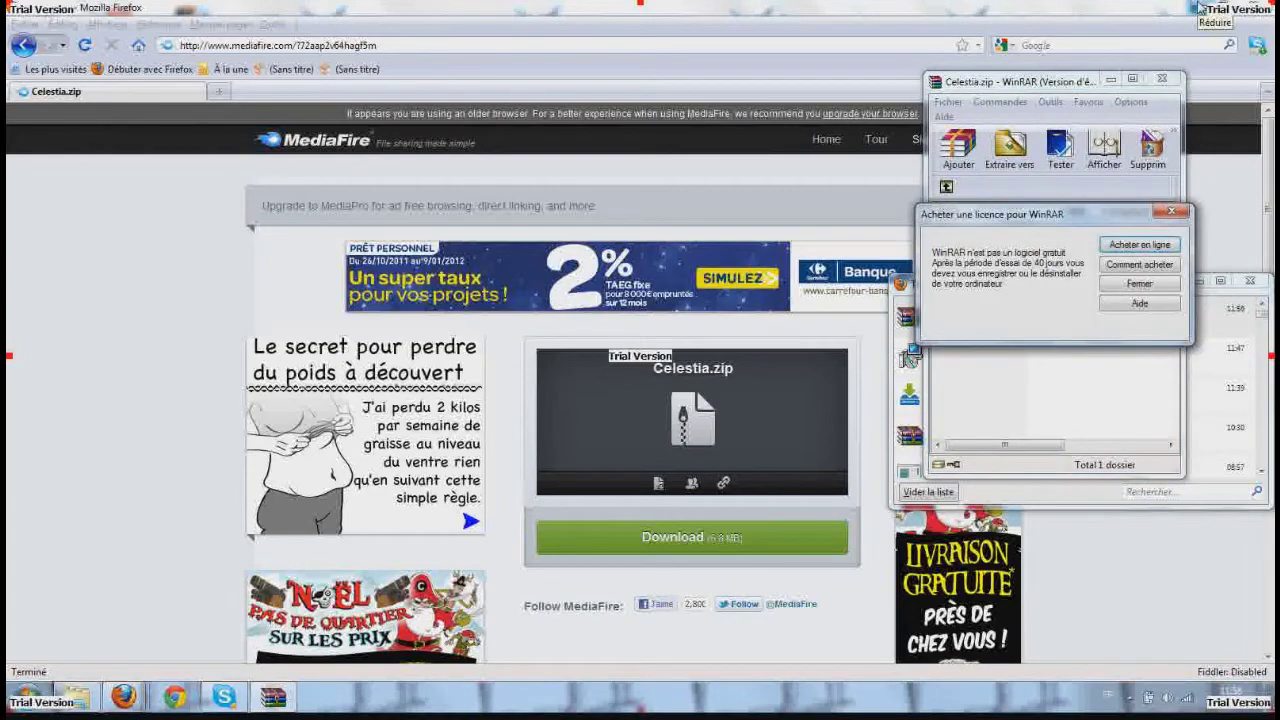
pyautogui.click(1171, 211)
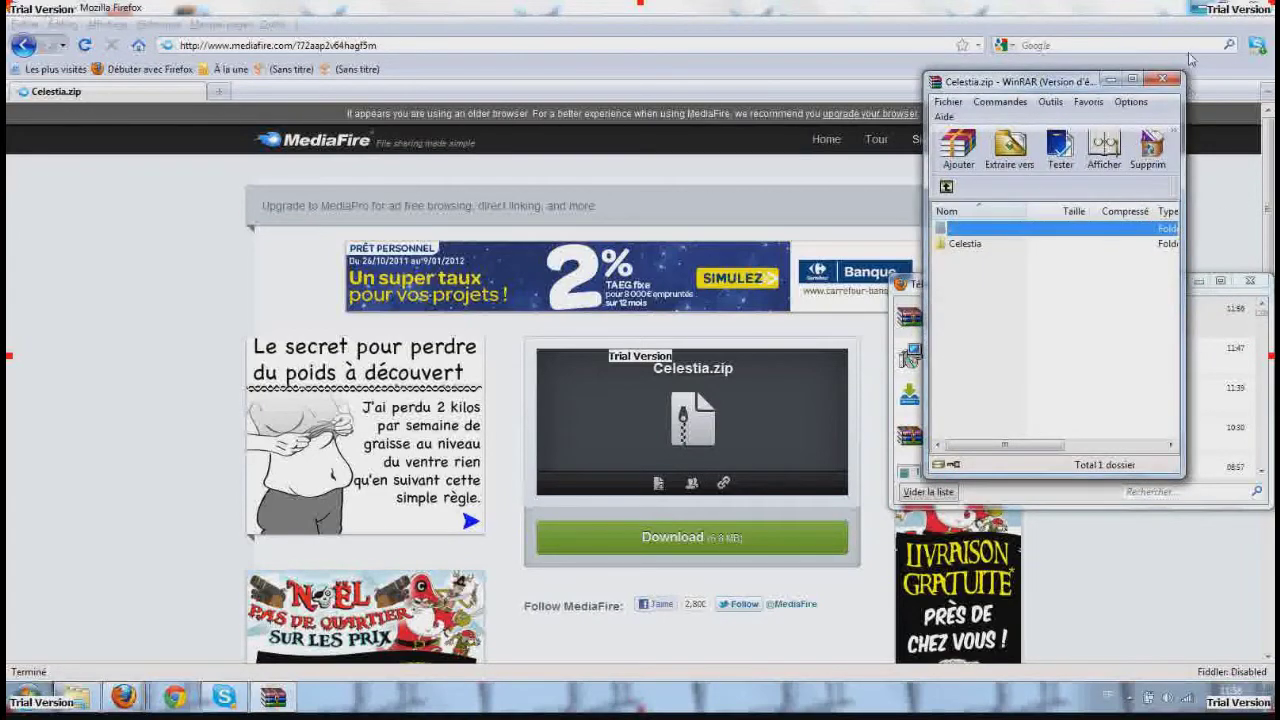
pyautogui.click(1210, 8)
pyautogui.click(996, 250)
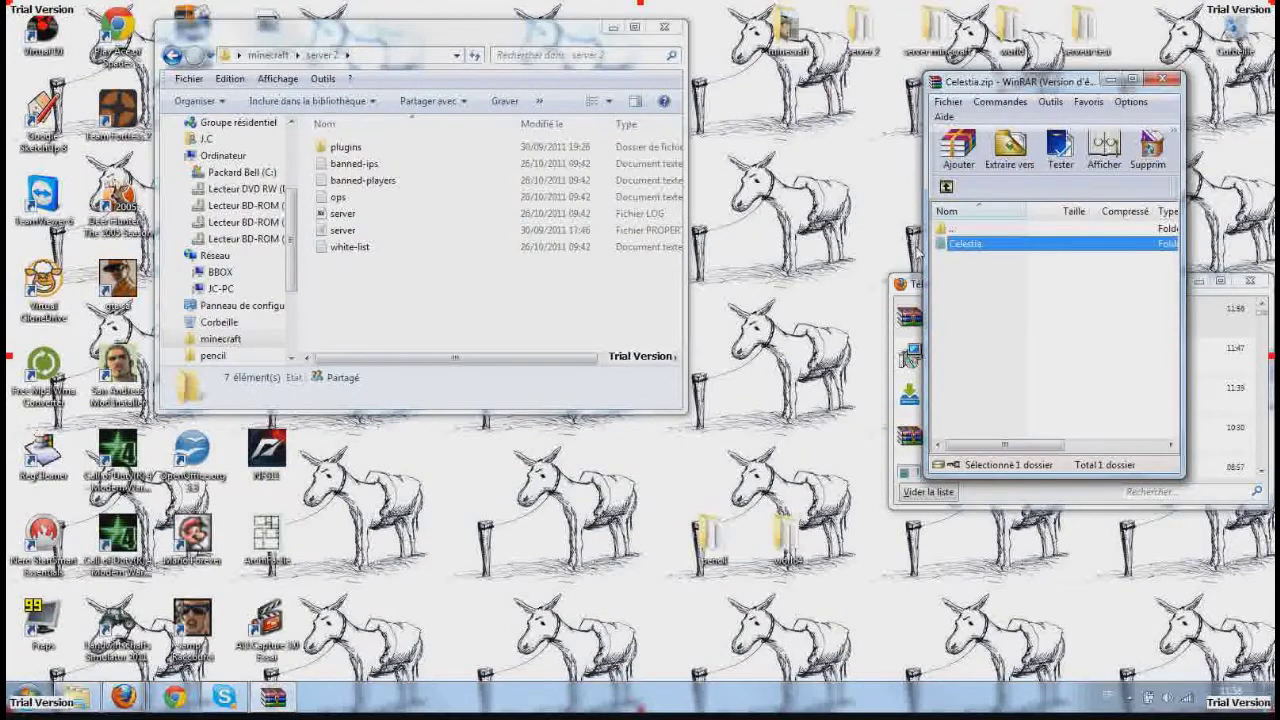
pyautogui.click(408, 305)
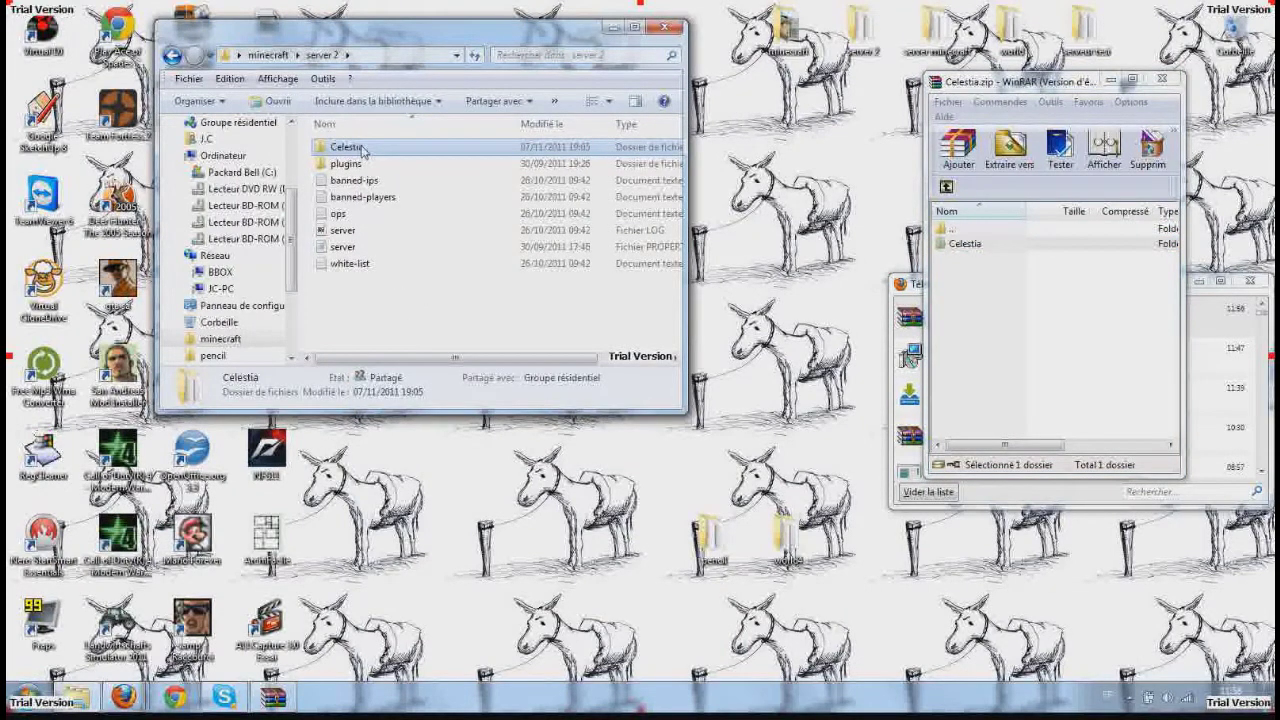
# Step: Rename the extracted Celestia folder in server 2 as world
pyautogui.rightClick(362, 149)
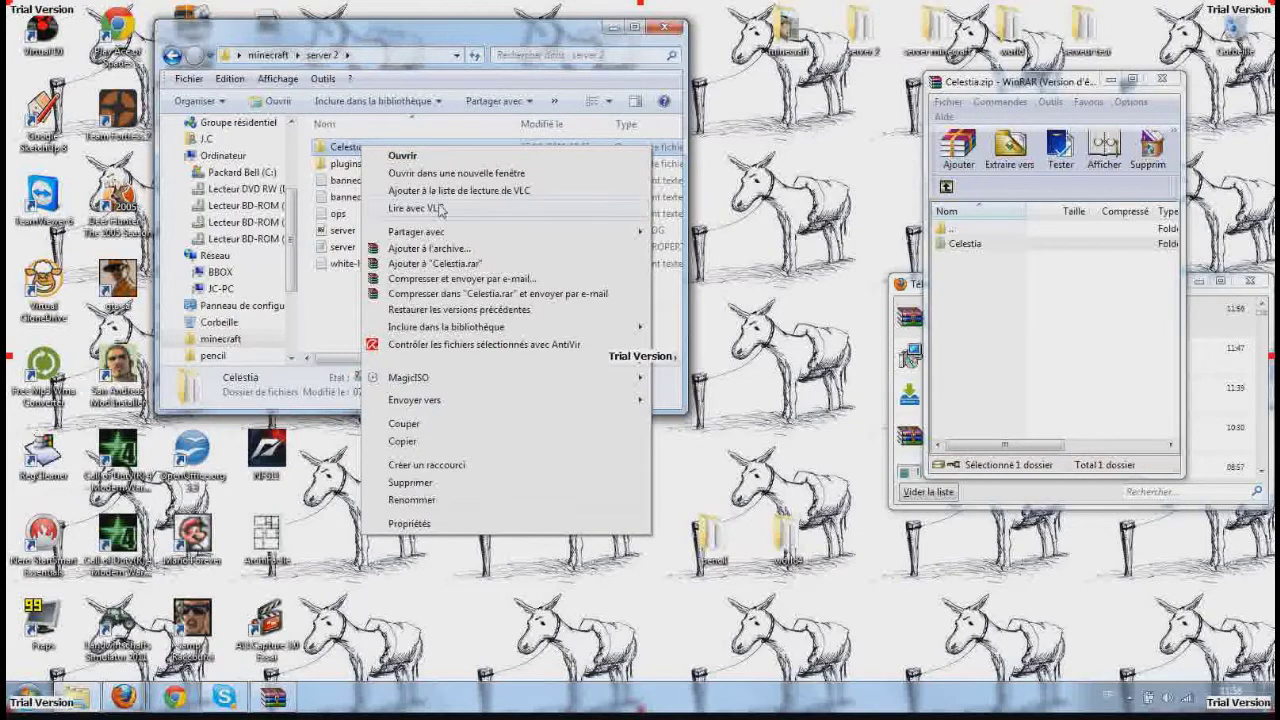
pyautogui.click(412, 500)
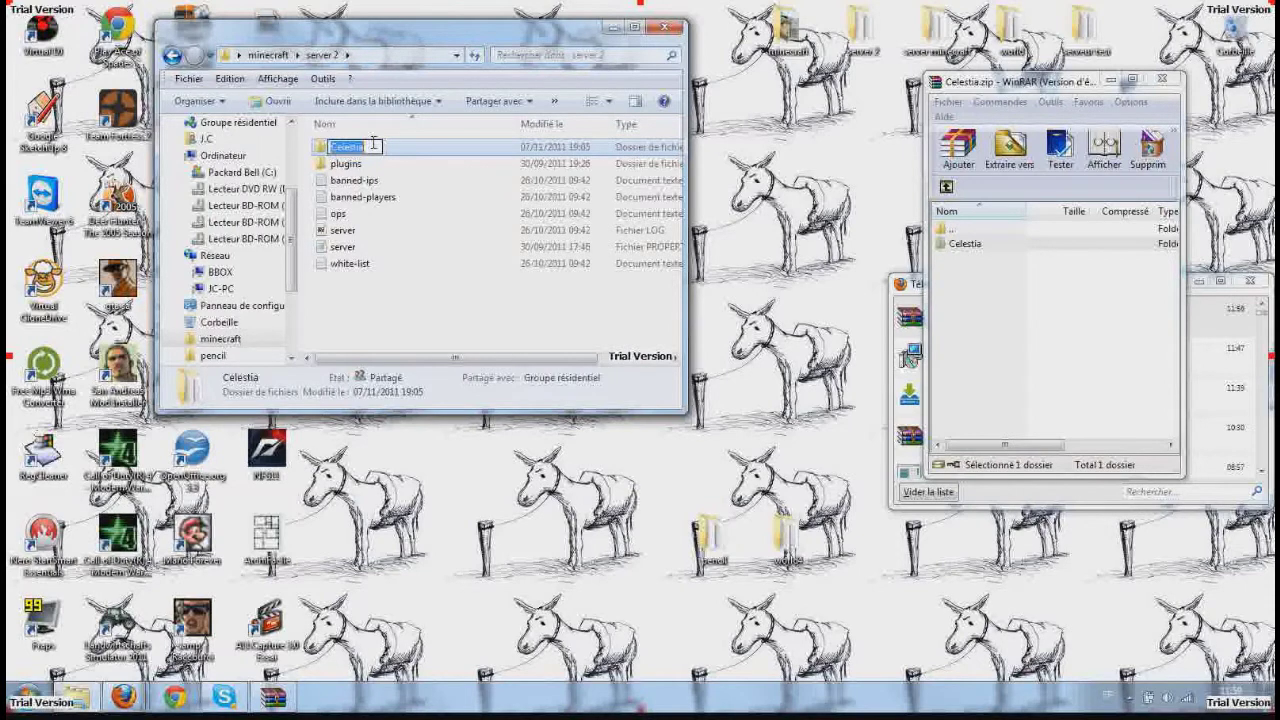
pyautogui.write('wo')
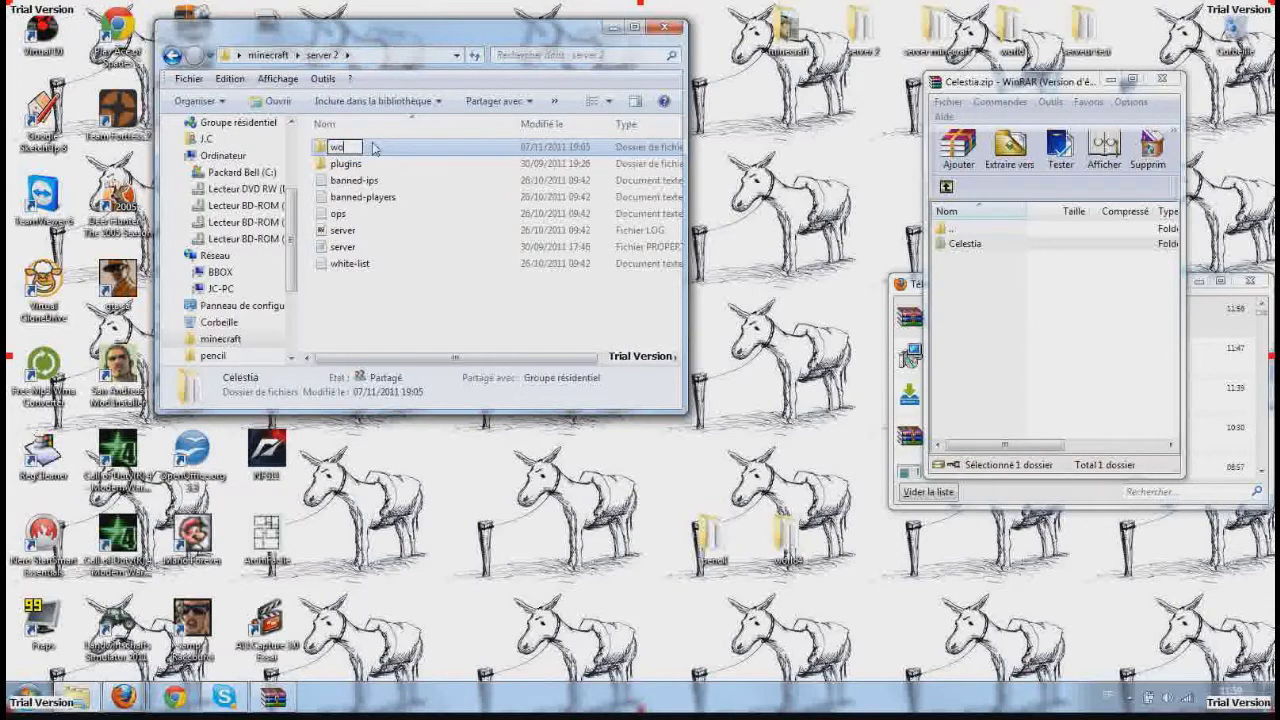
pyautogui.write('rld')
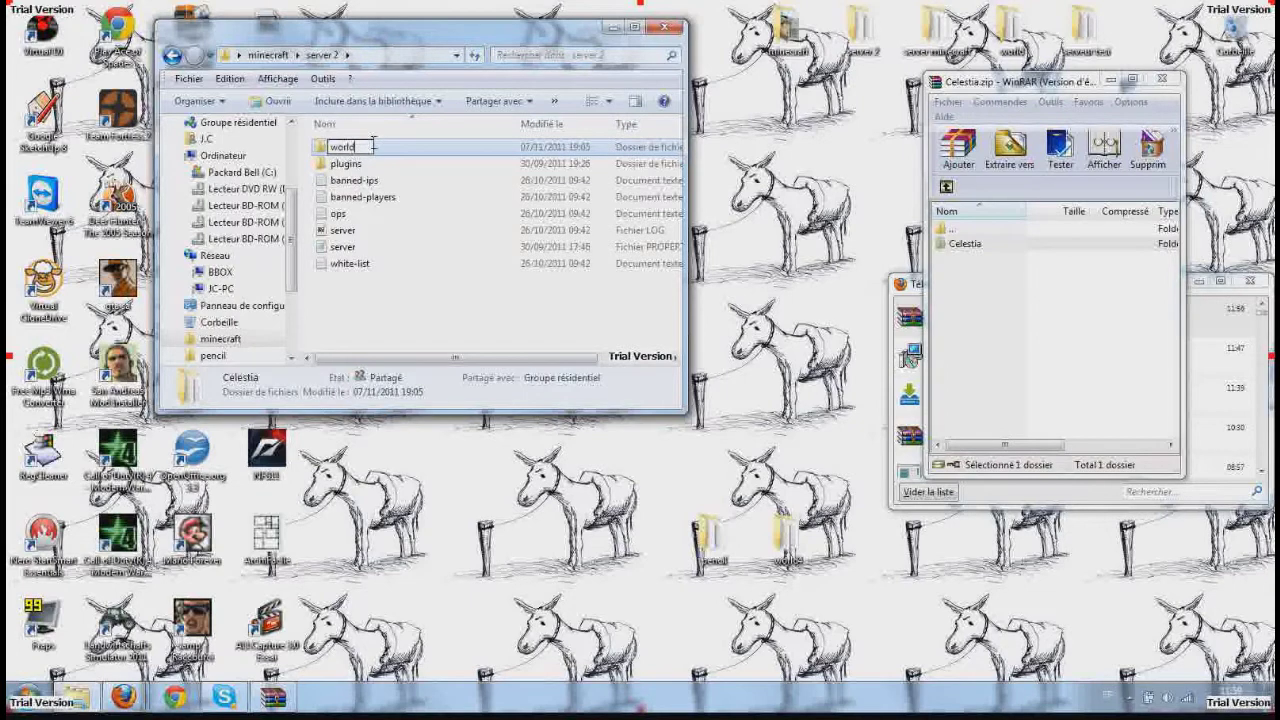
pyautogui.press('Return')
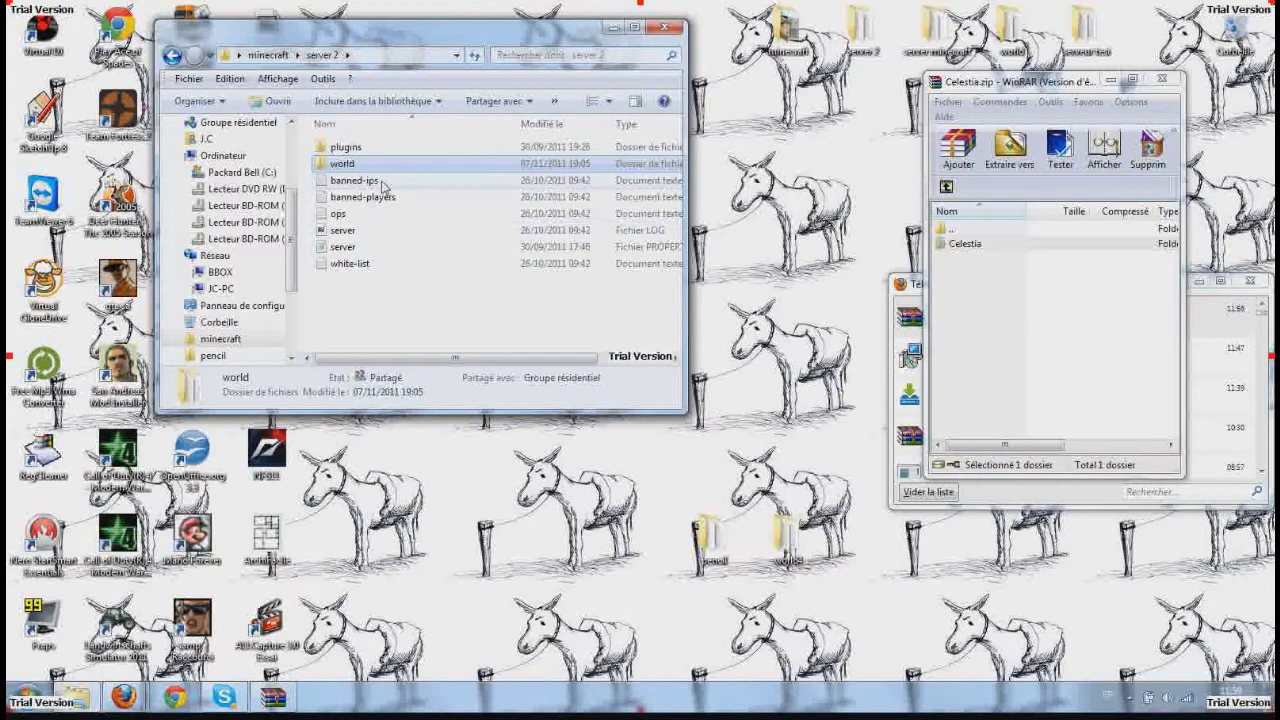
pyautogui.moveTo(123, 697)
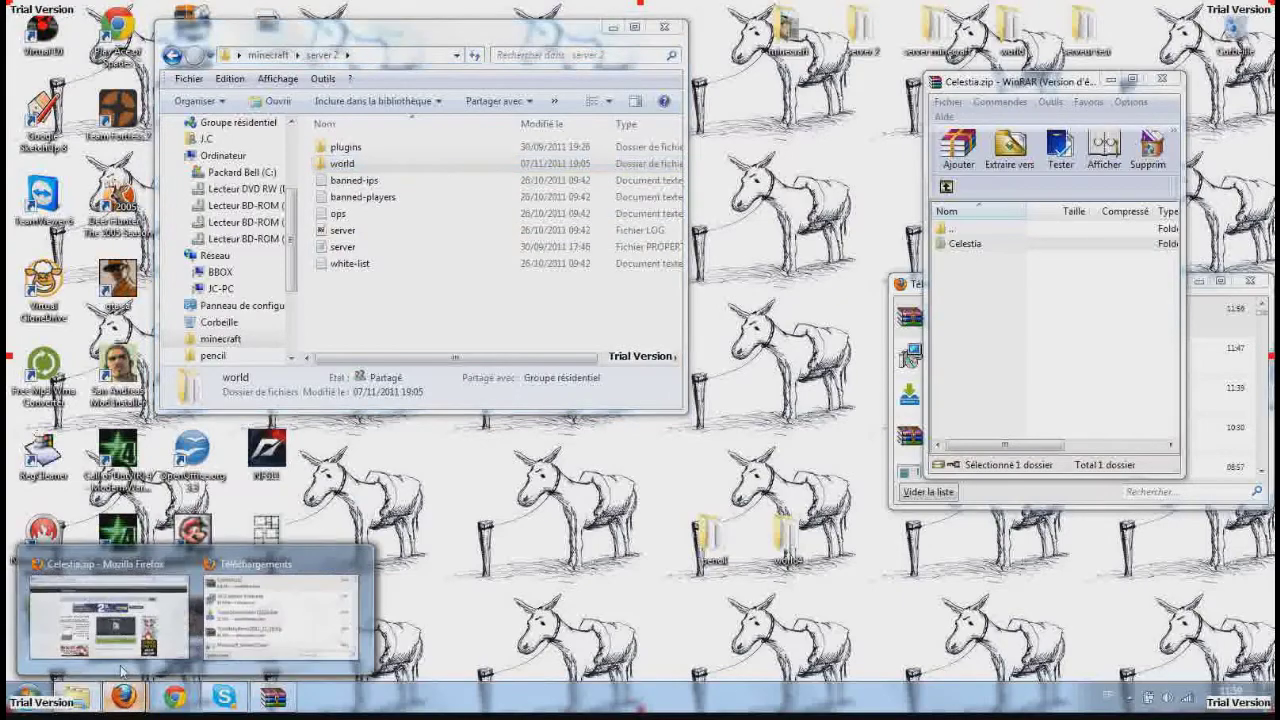
pyautogui.click(154, 640)
pyautogui.click(1209, 8)
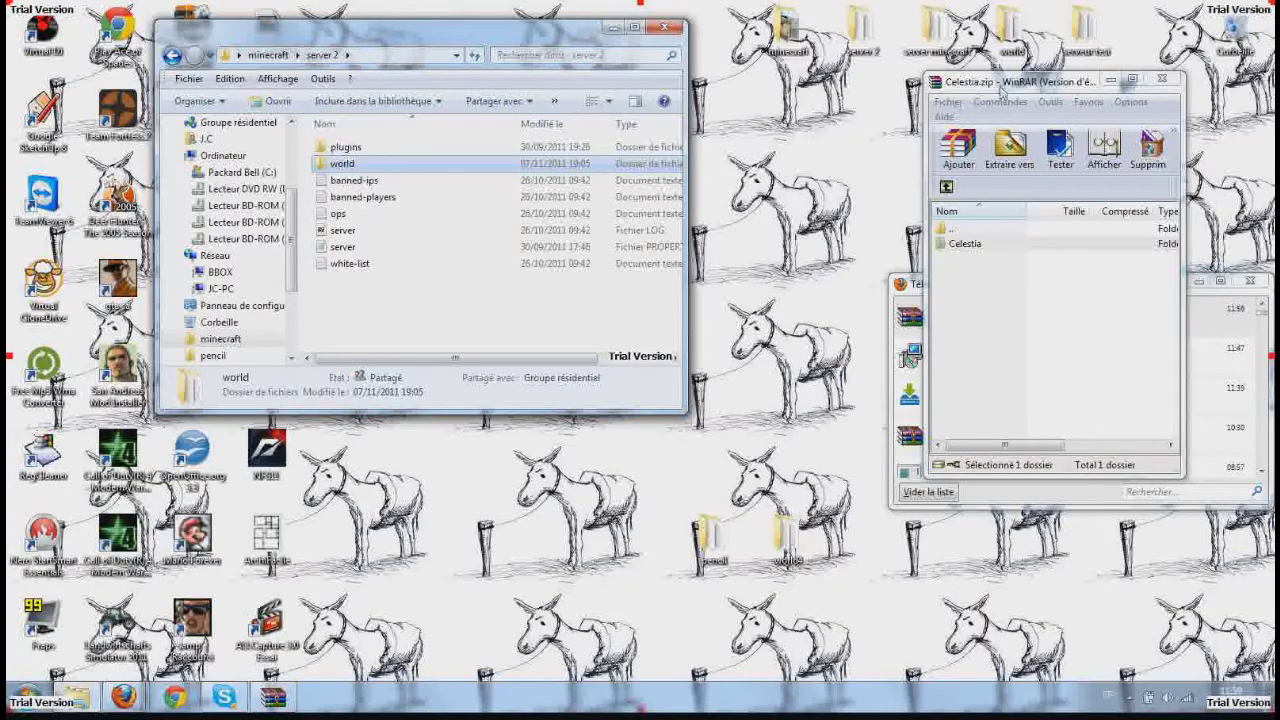
# Step: Copy the Minecraft_Server application from the desktop's server minecraft folder into the server 2 folder and close the source folder
pyautogui.doubleClick(935, 30)
pyautogui.moveTo(420, 30); pyautogui.dragTo(929, 88)
pyautogui.click(925, 338)
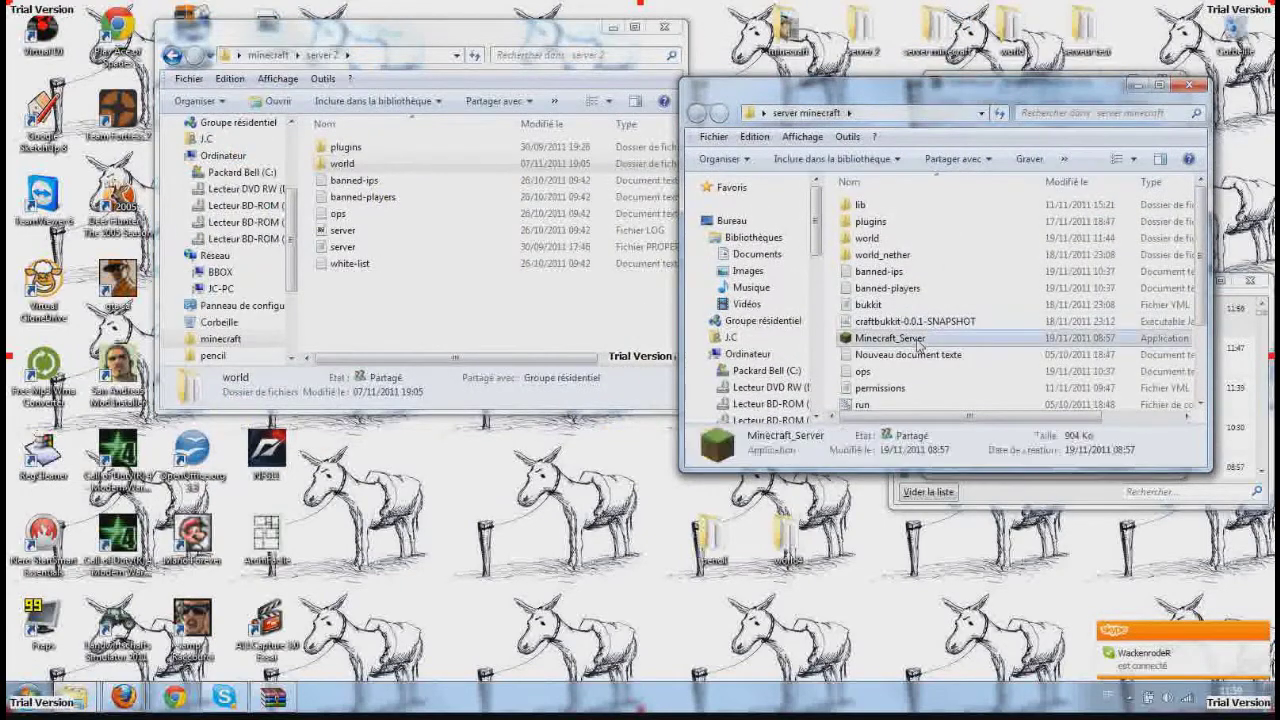
pyautogui.rightClick(918, 344)
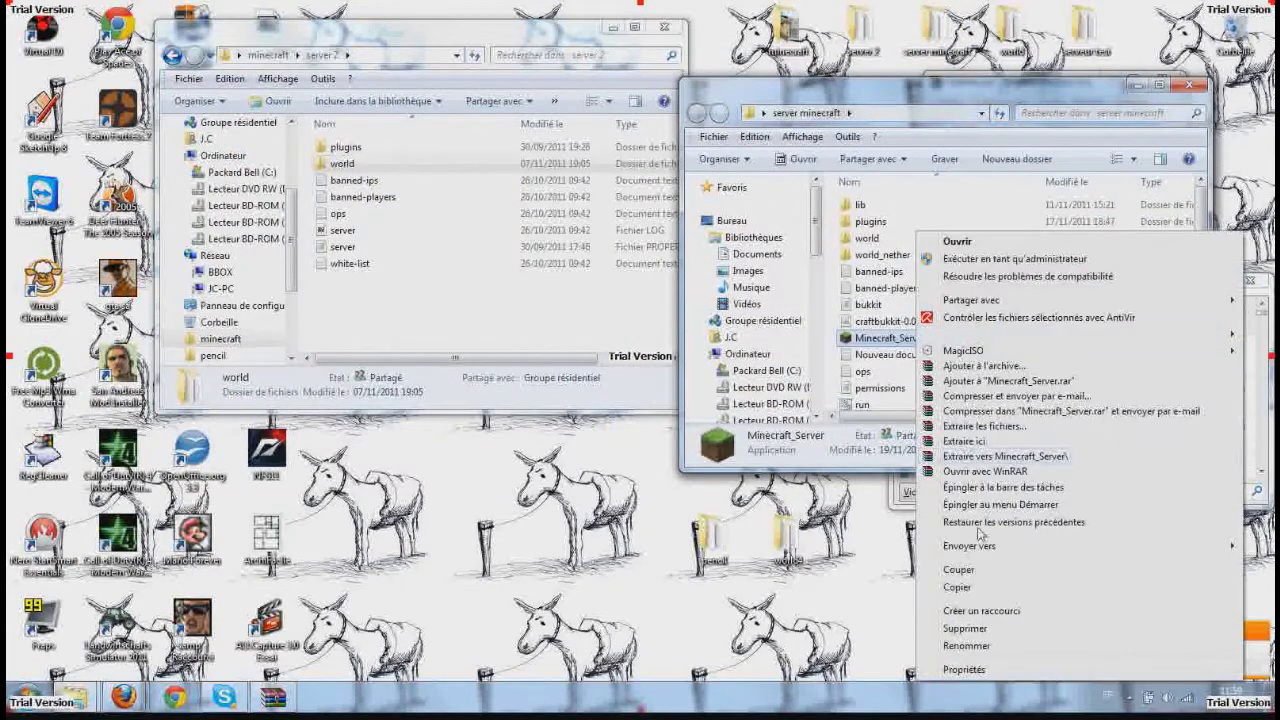
pyautogui.click(958, 588)
pyautogui.click(418, 327)
pyautogui.rightClick(415, 321)
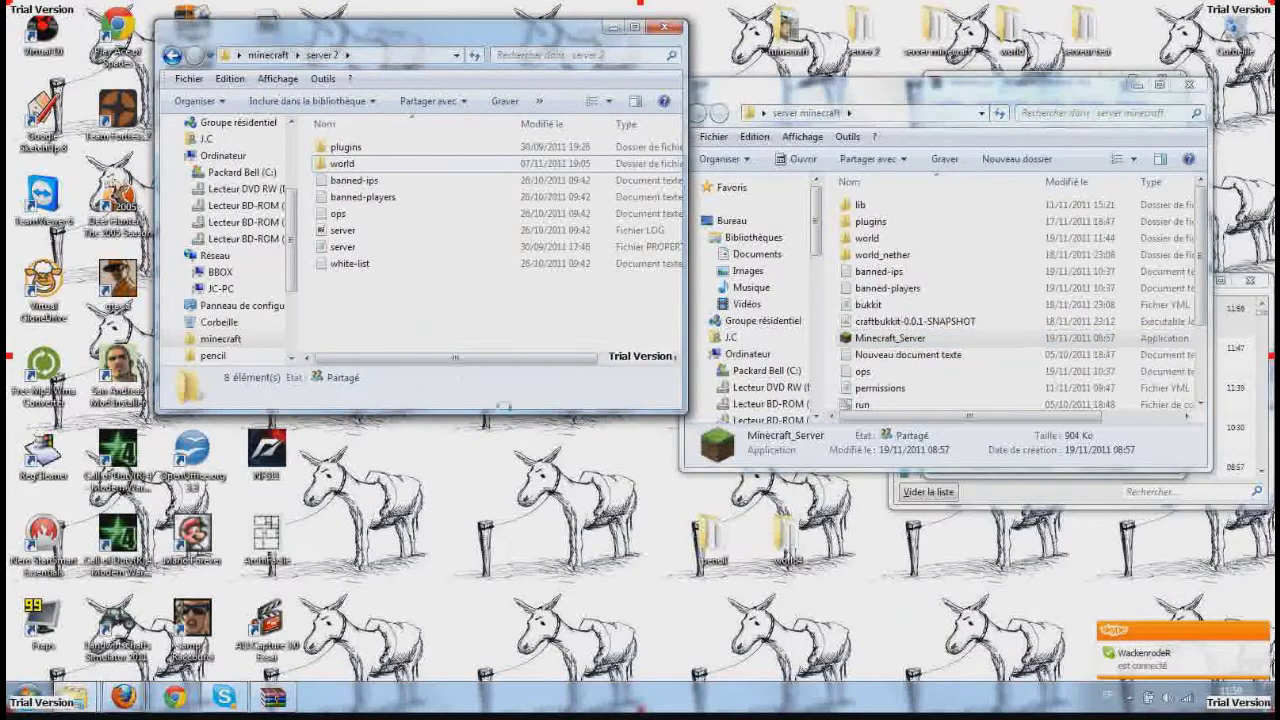
pyautogui.click(480, 430)
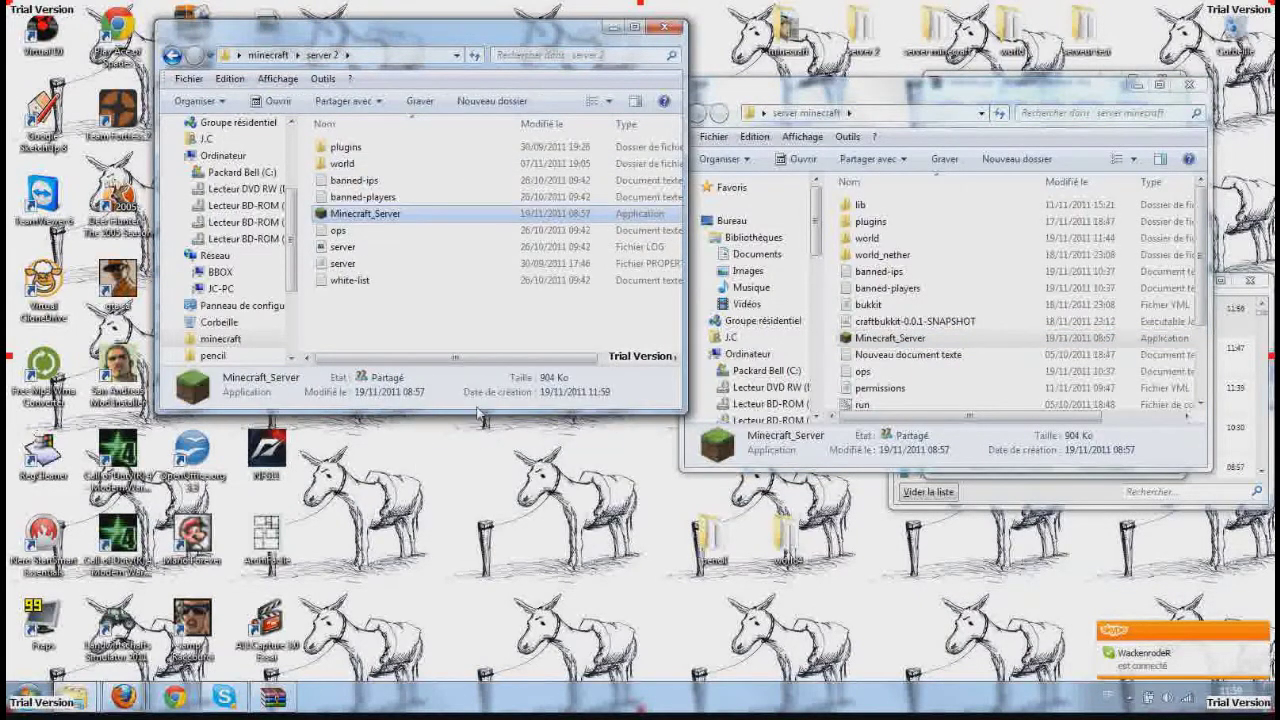
pyautogui.click(1188, 85)
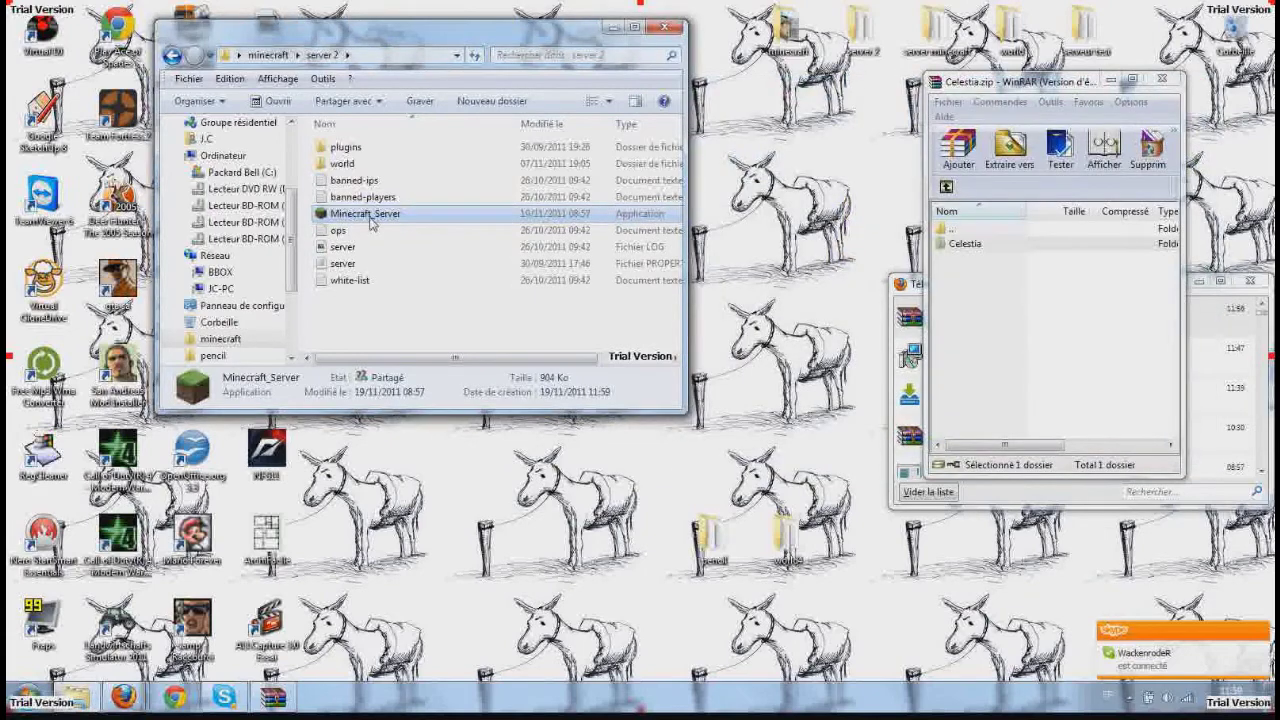
# Step: Launch the Minecraft_Server application from the server 2 folder and get the folder window out of the way
pyautogui.doubleClick(370, 222)
pyautogui.click(700, 355)
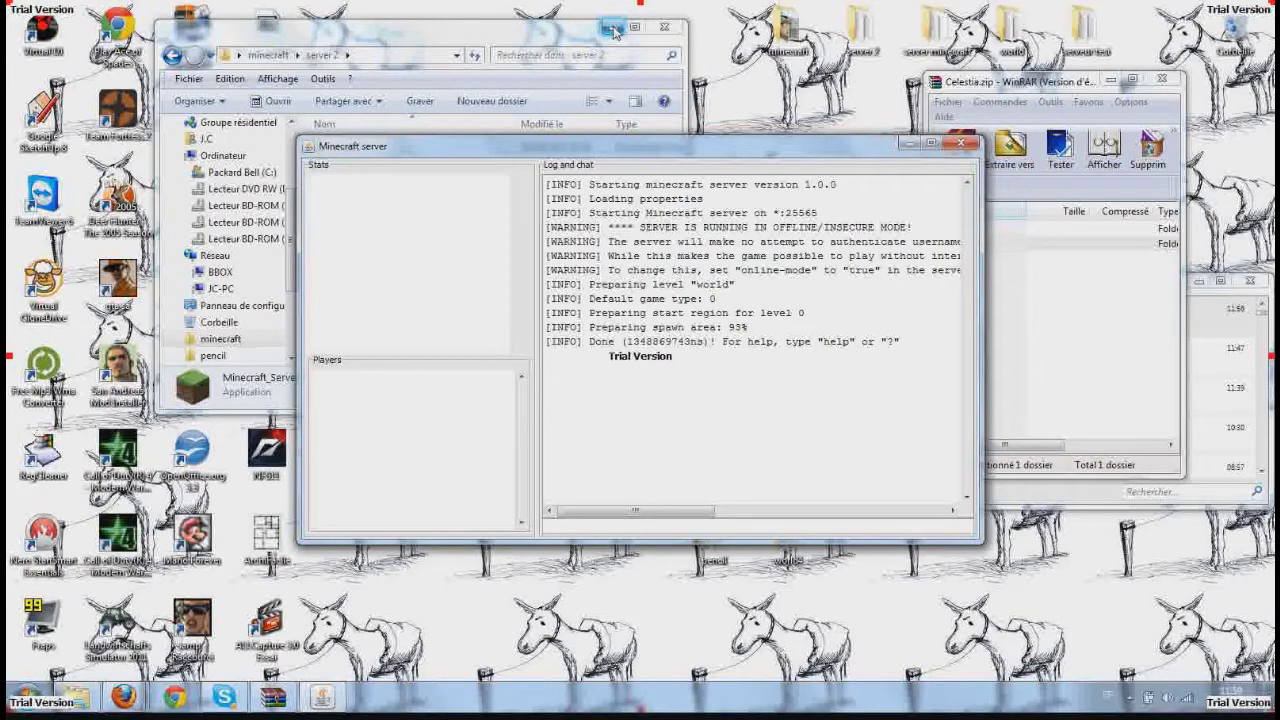
pyautogui.click(612, 28)
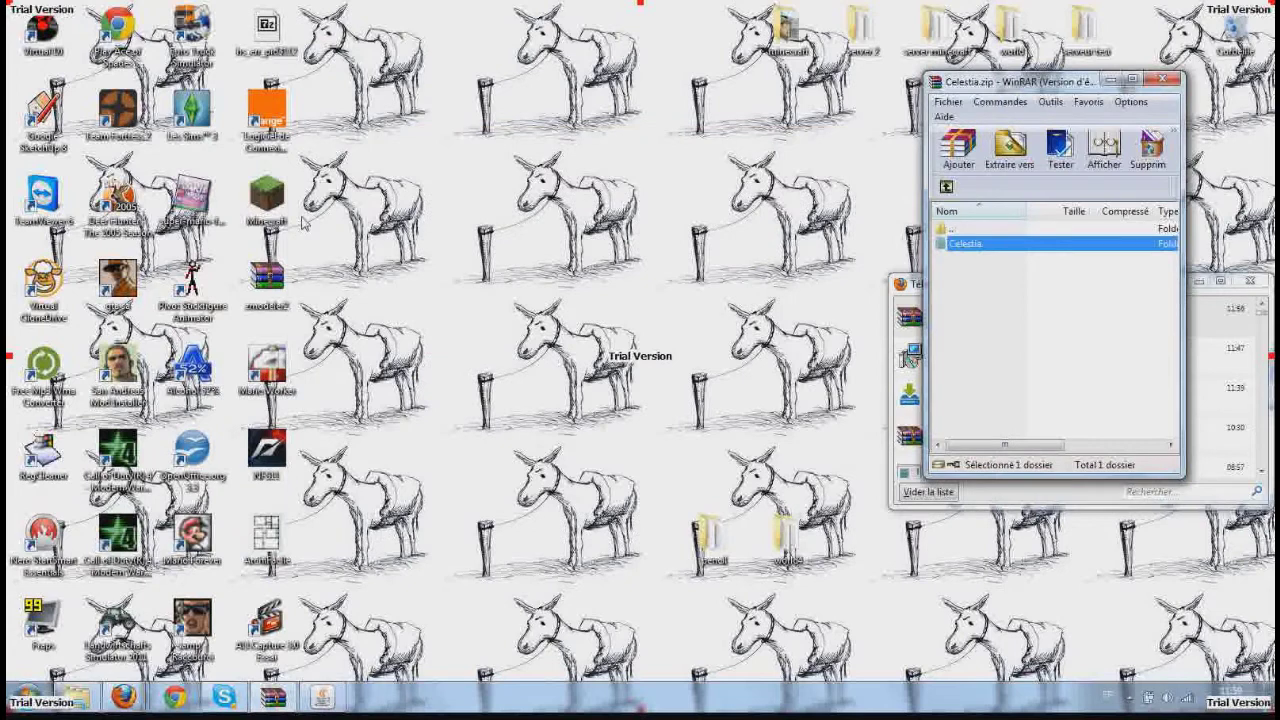
# Step: Start Minecraft from the desktop, maximize the launcher and log in with the saved account
pyautogui.doubleClick(300, 222)
pyautogui.click(679, 360)
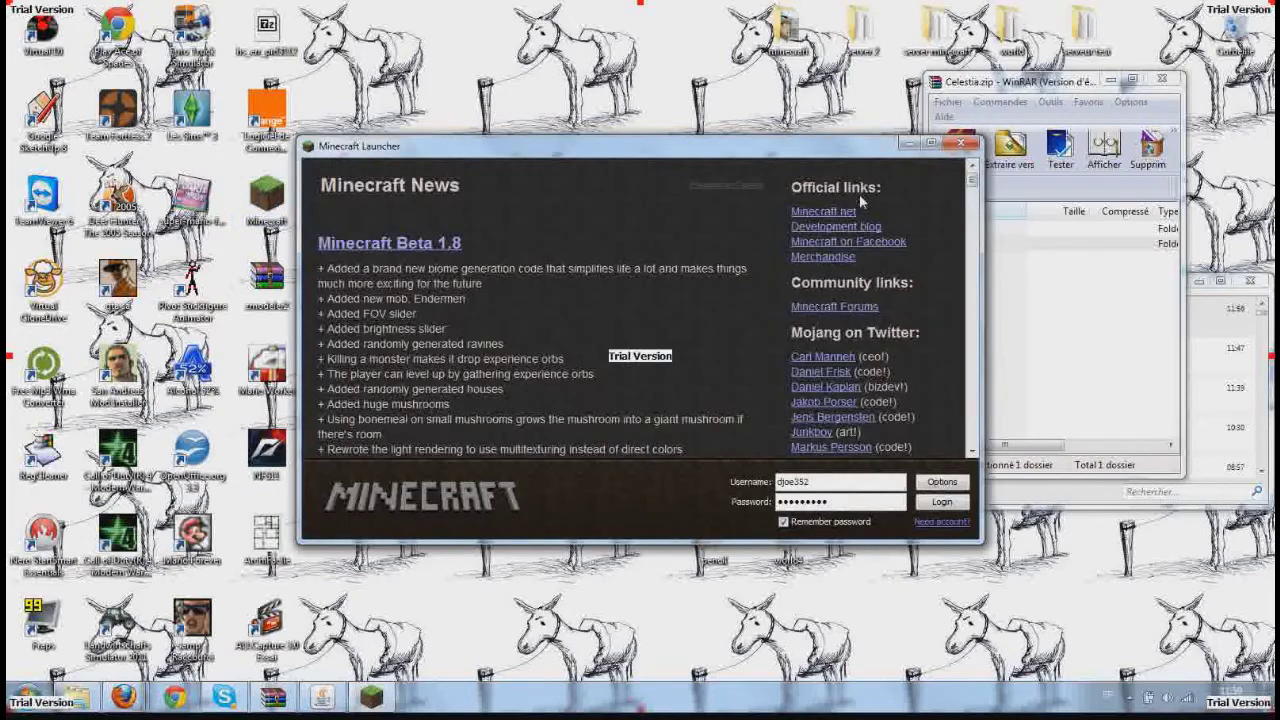
pyautogui.click(931, 144)
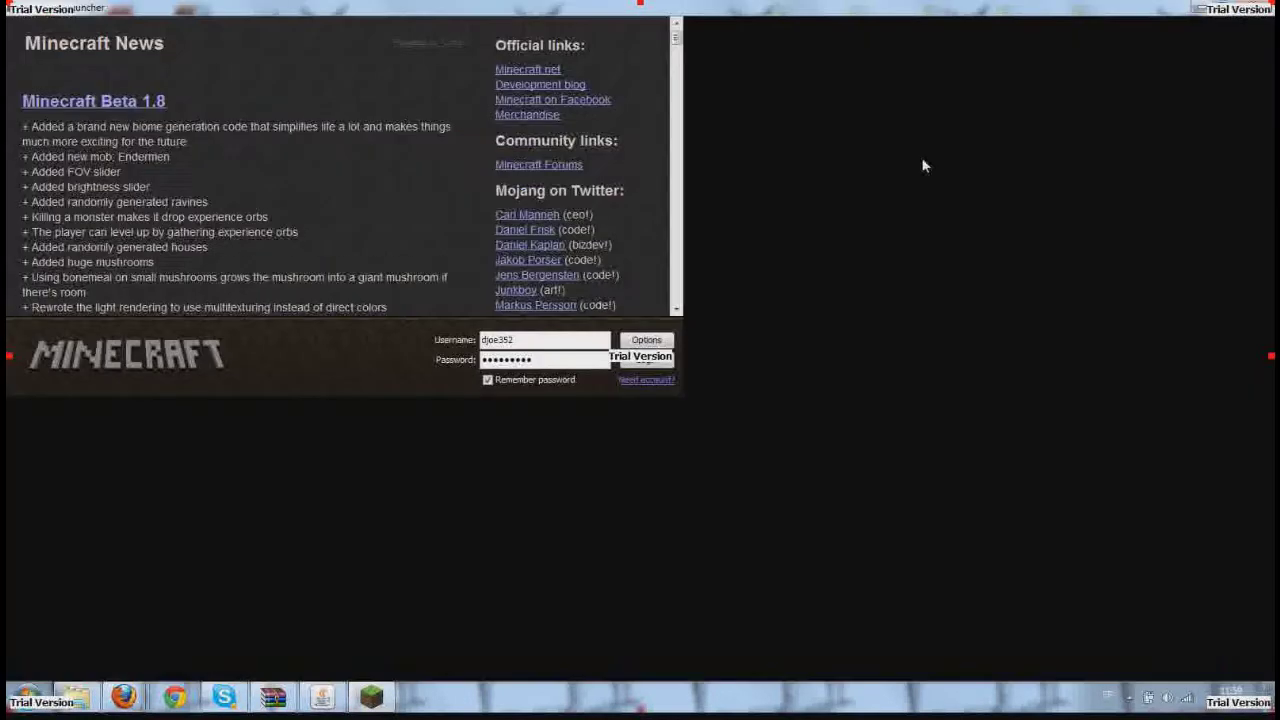
pyautogui.click(1237, 649)
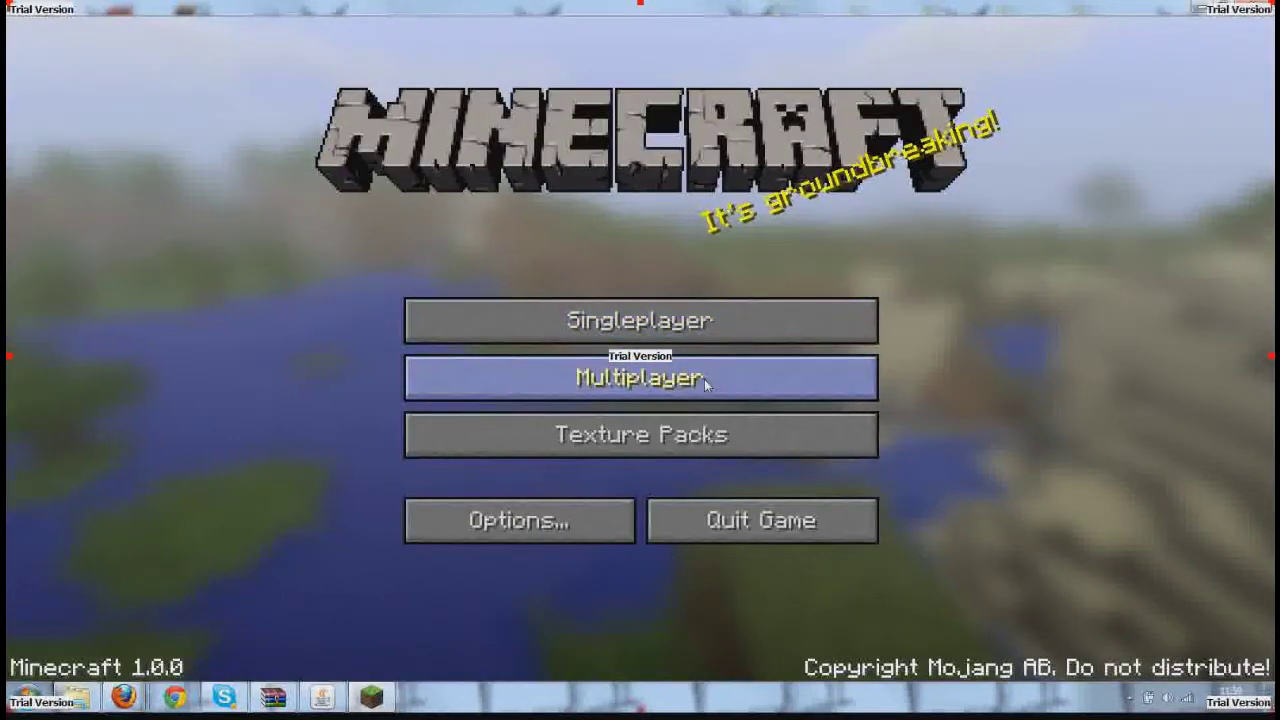
# Step: Join the multiplayer server listed as Mon serveur
pyautogui.click(704, 379)
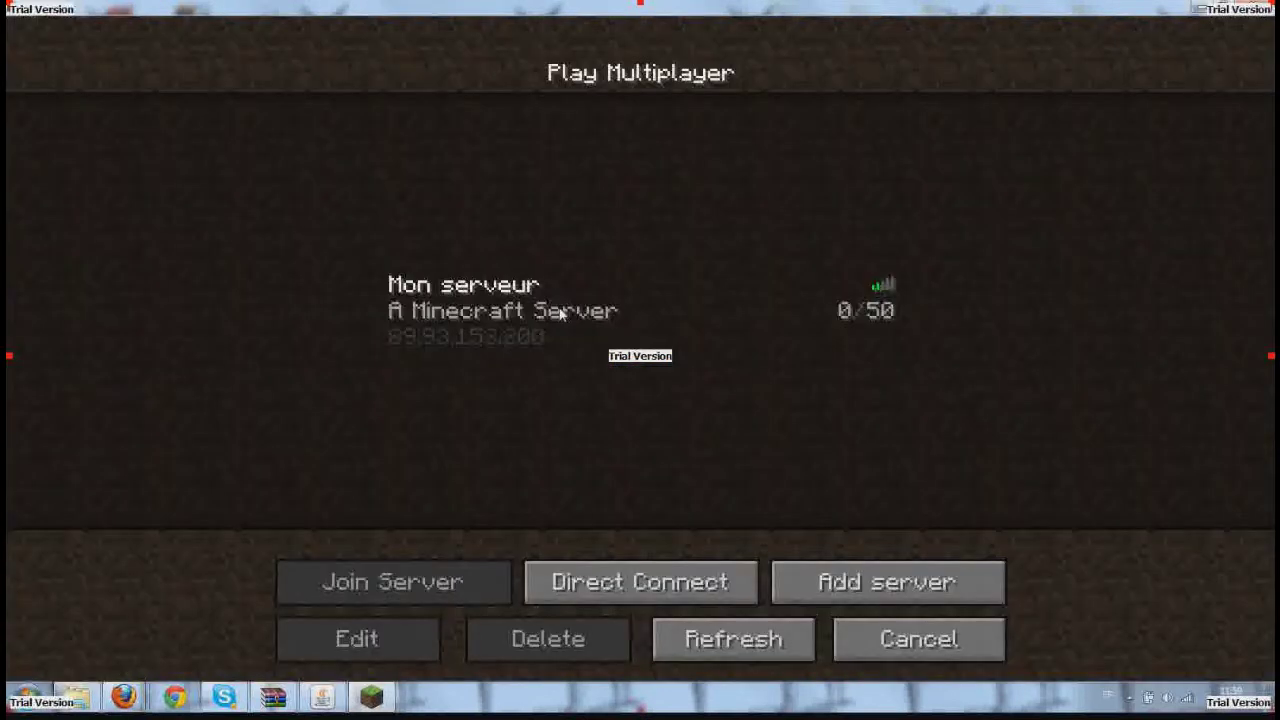
pyautogui.click(561, 314)
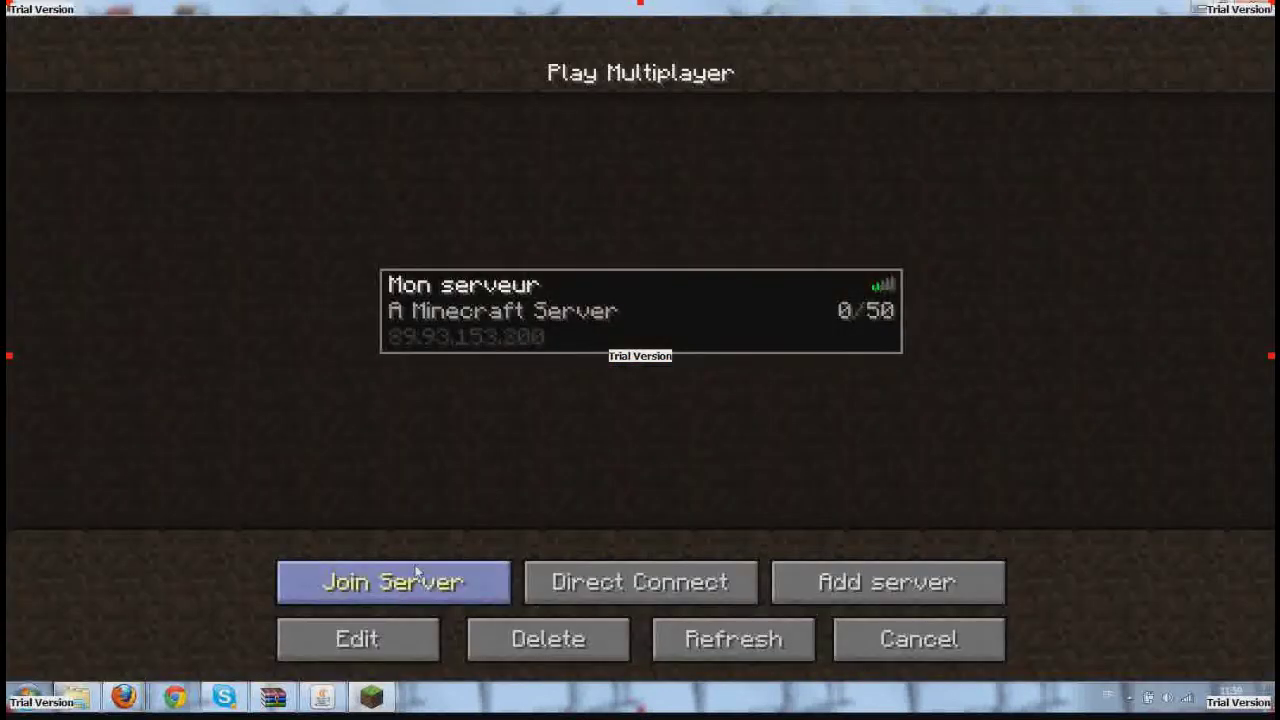
pyautogui.click(428, 578)
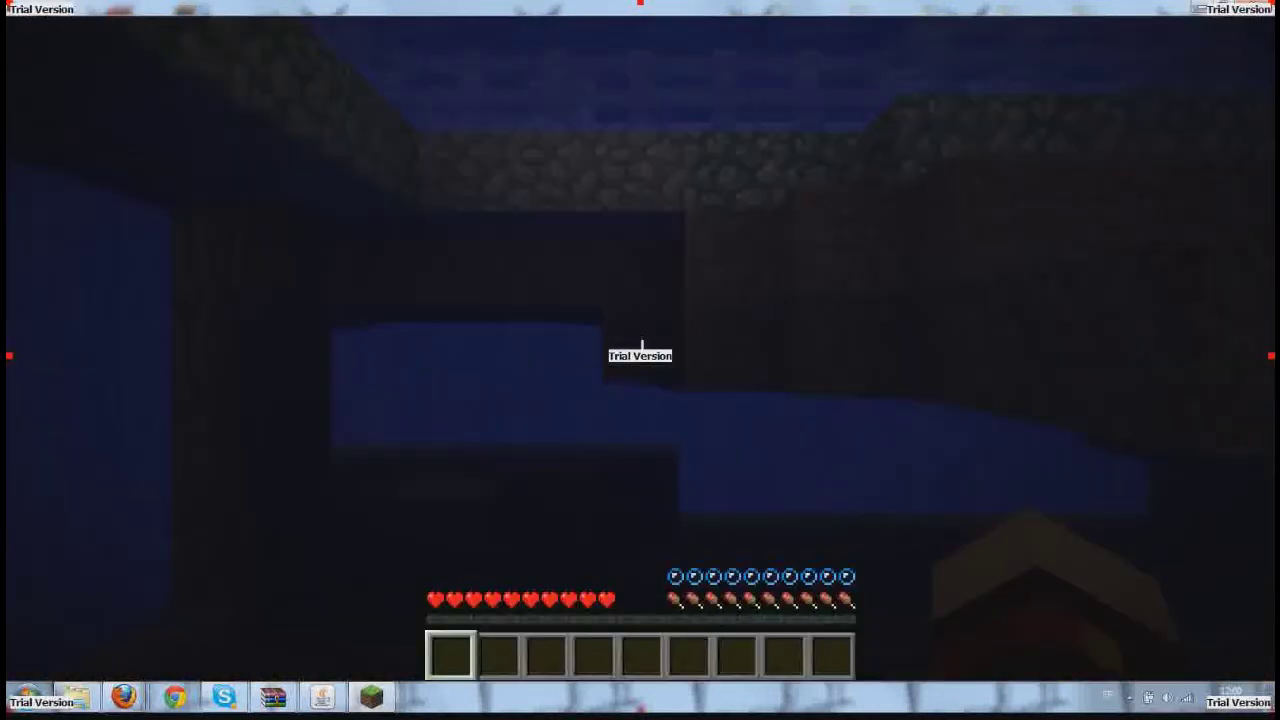
# Step: Swim up to the water surface and look around the harbour of the server's world
pyautogui.press('space')
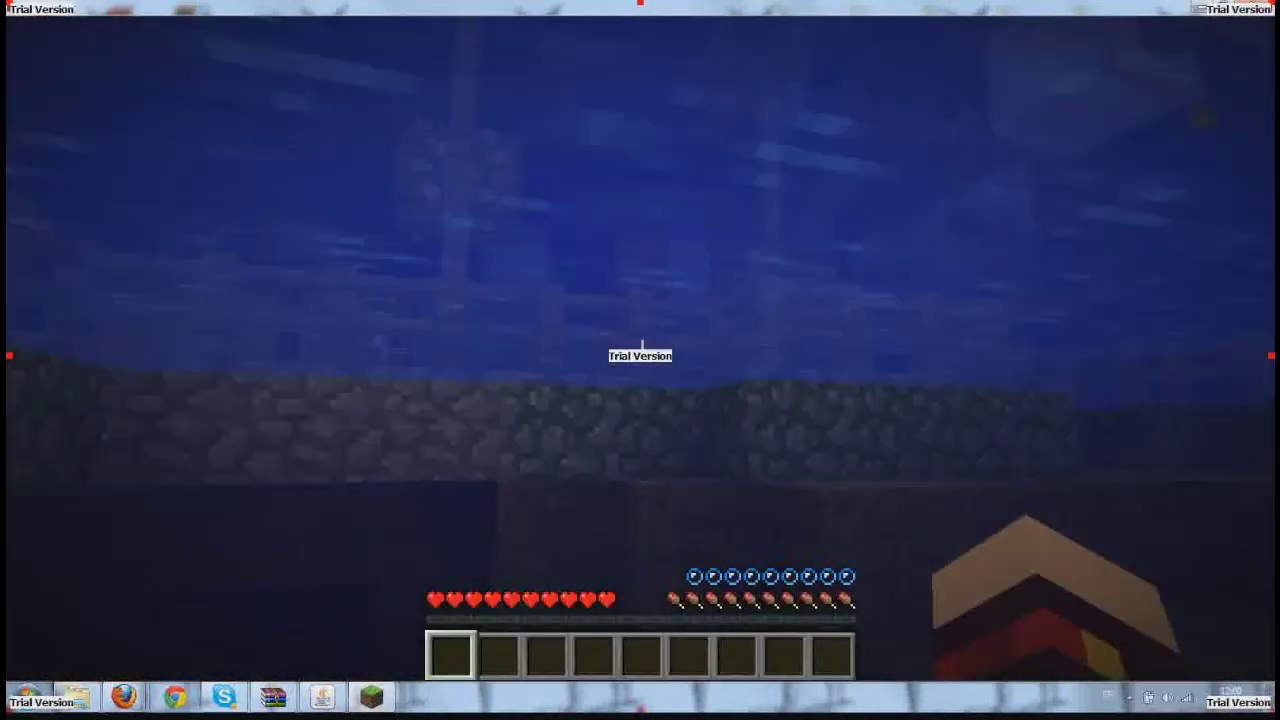
pyautogui.press('space')
pyautogui.press('w')
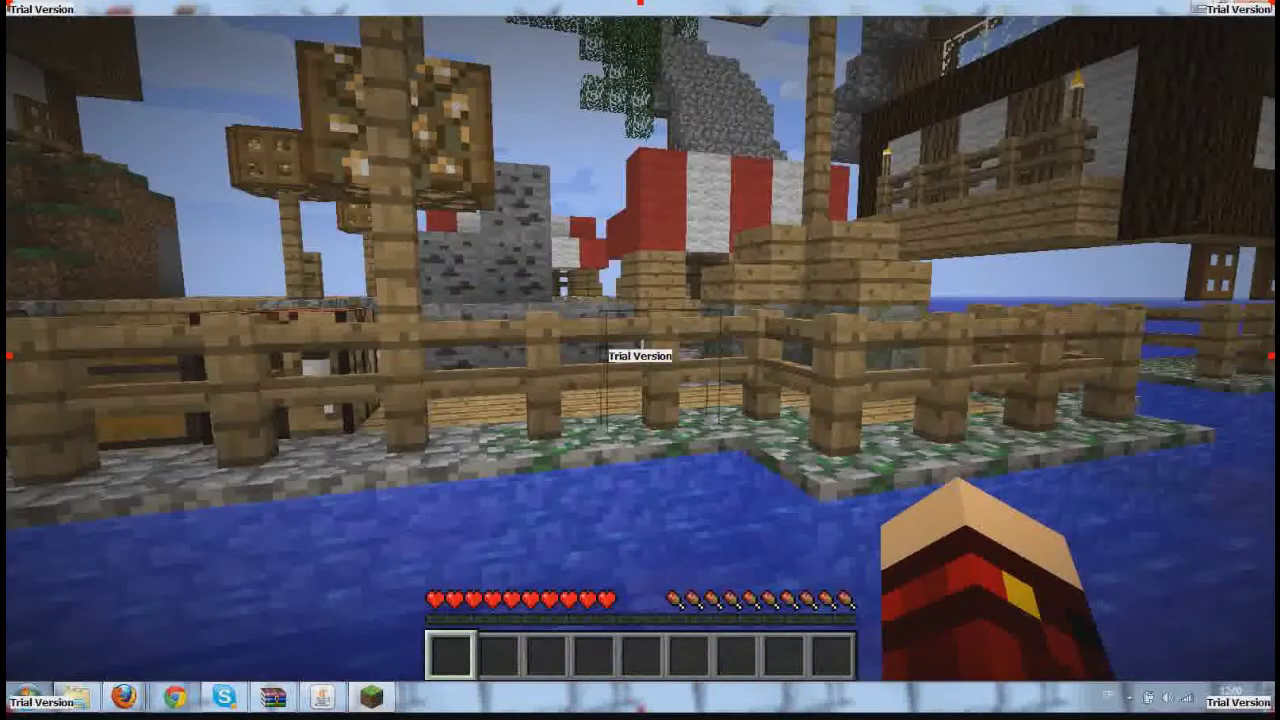
pyautogui.press('w')
pyautogui.press('space')
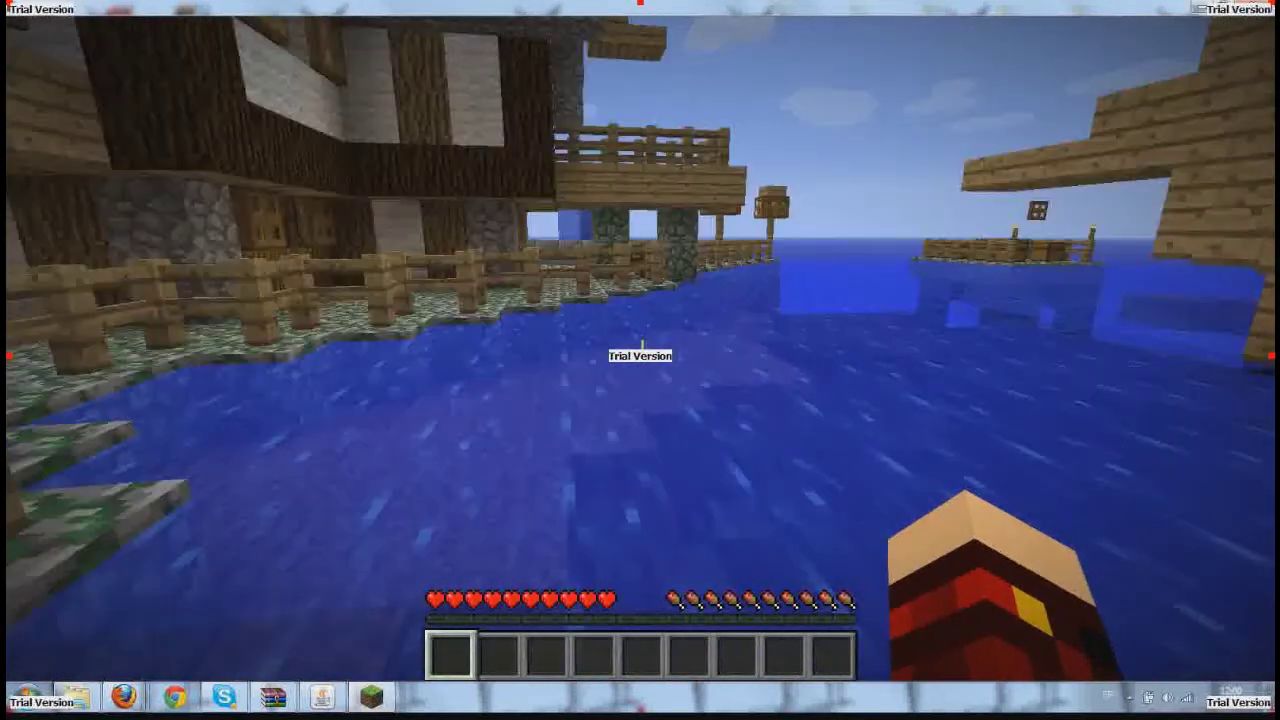
pyautogui.press('w')
pyautogui.press('space')
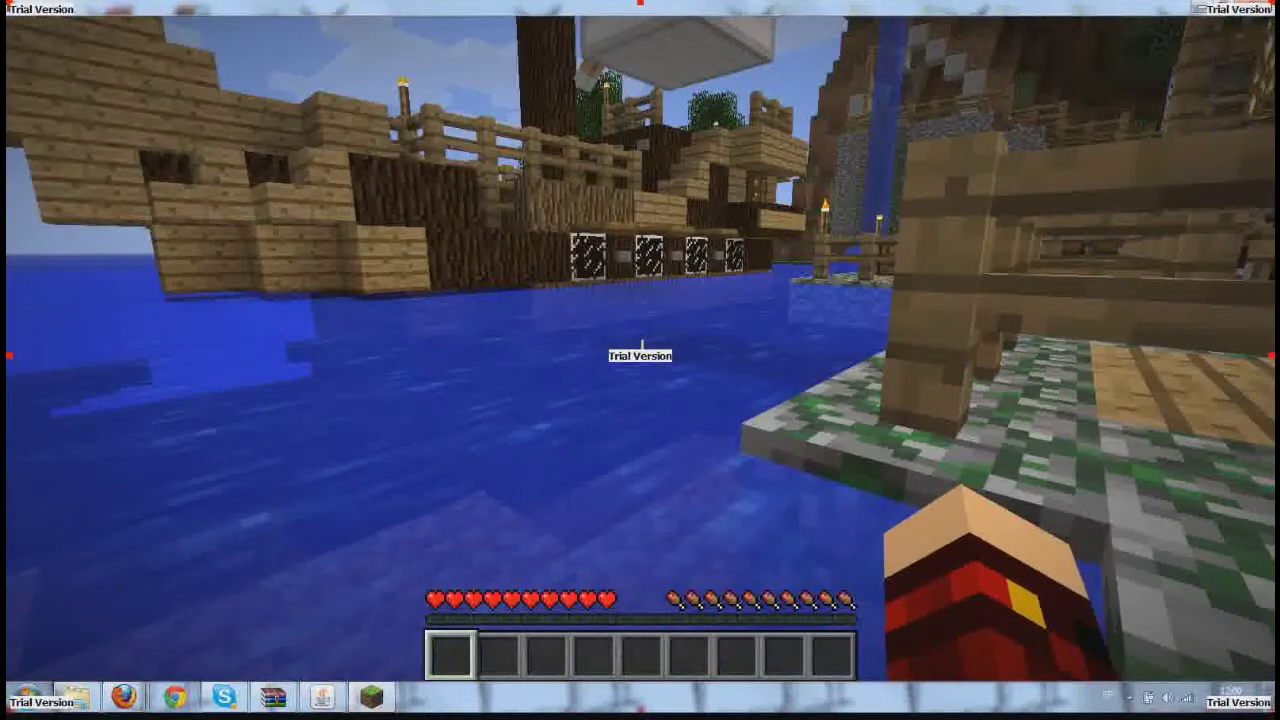
# Step: Try to switch the player to game mode 1 with the /gamemode chat command and the player's username
pyautogui.press('t')
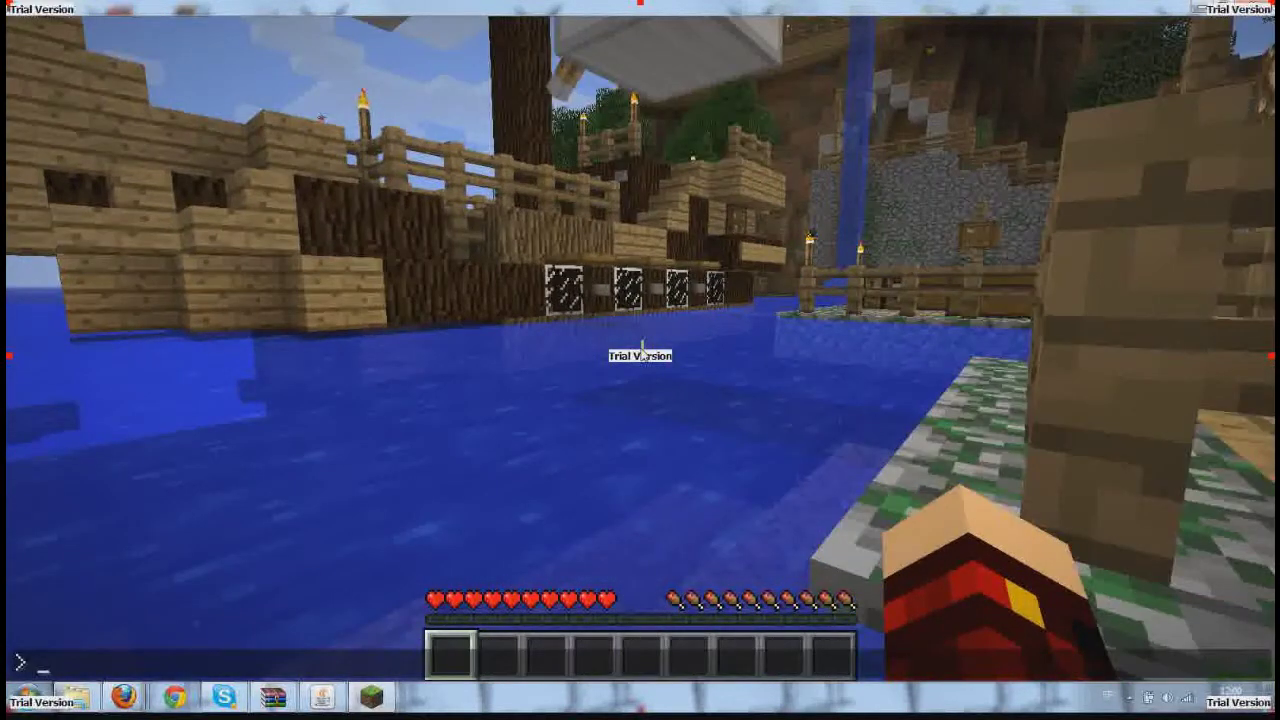
pyautogui.write('/ga')
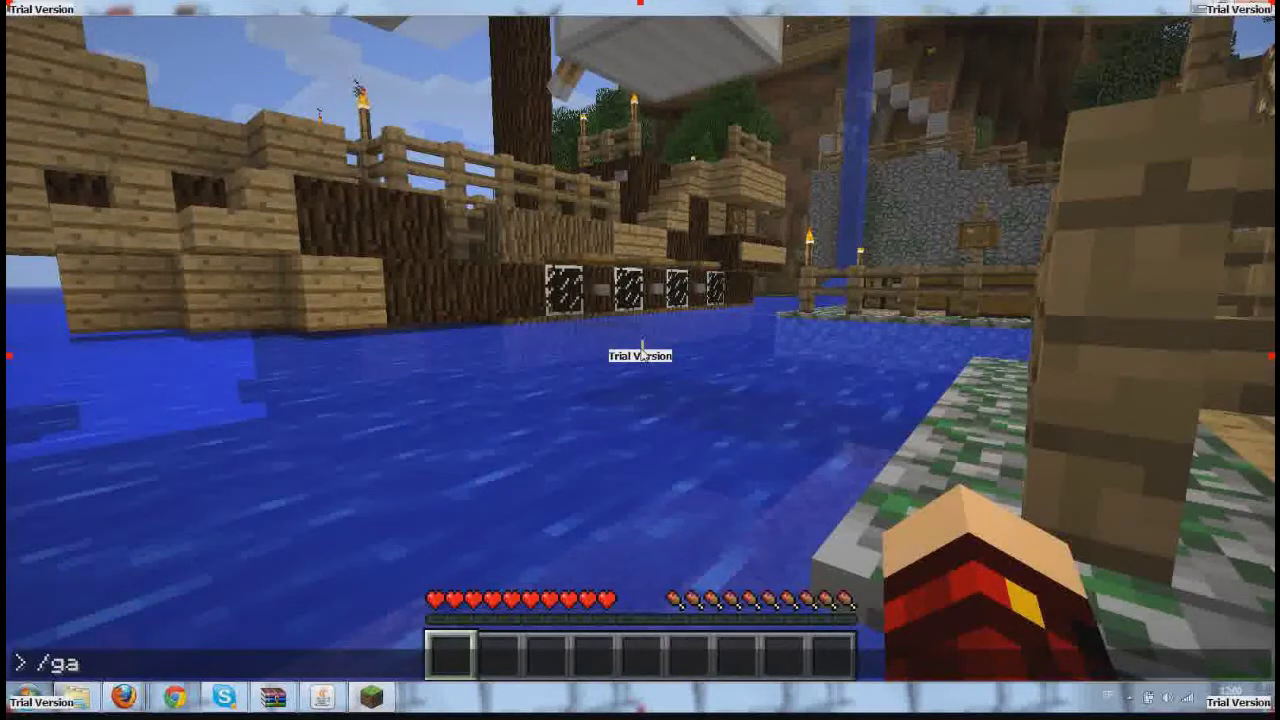
pyautogui.write('memode')
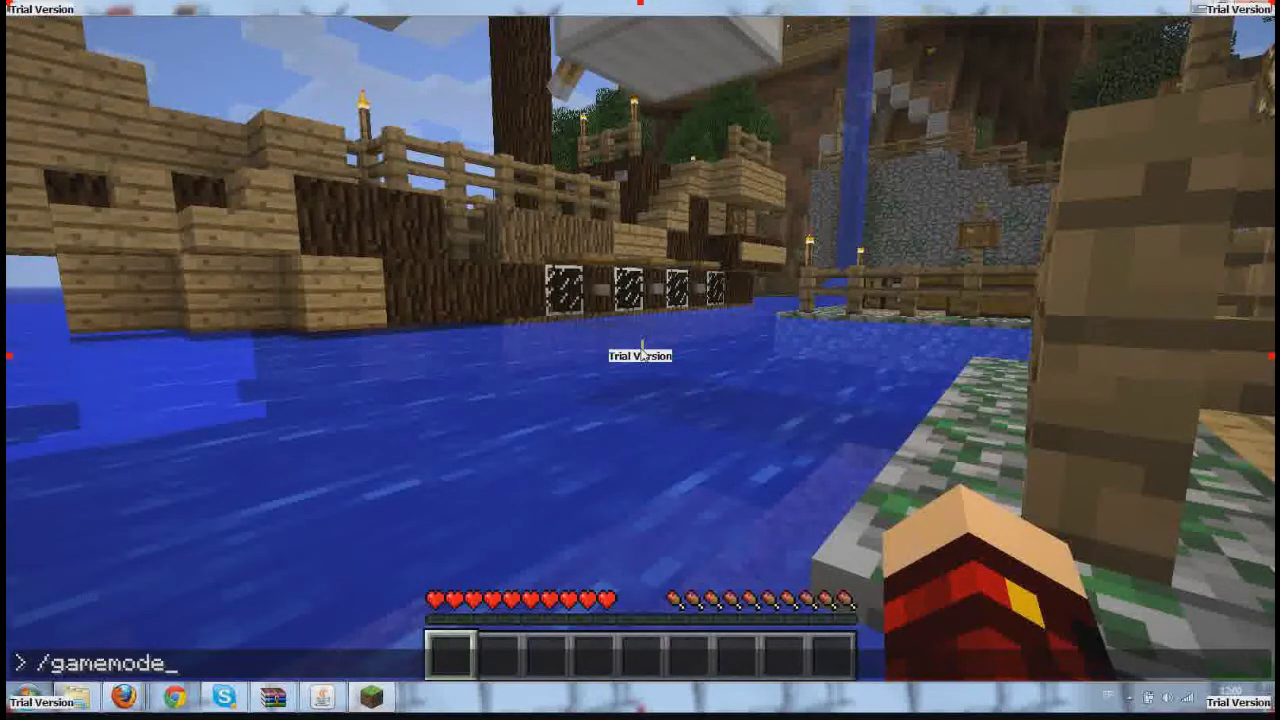
pyautogui.write(' djoe352 1')
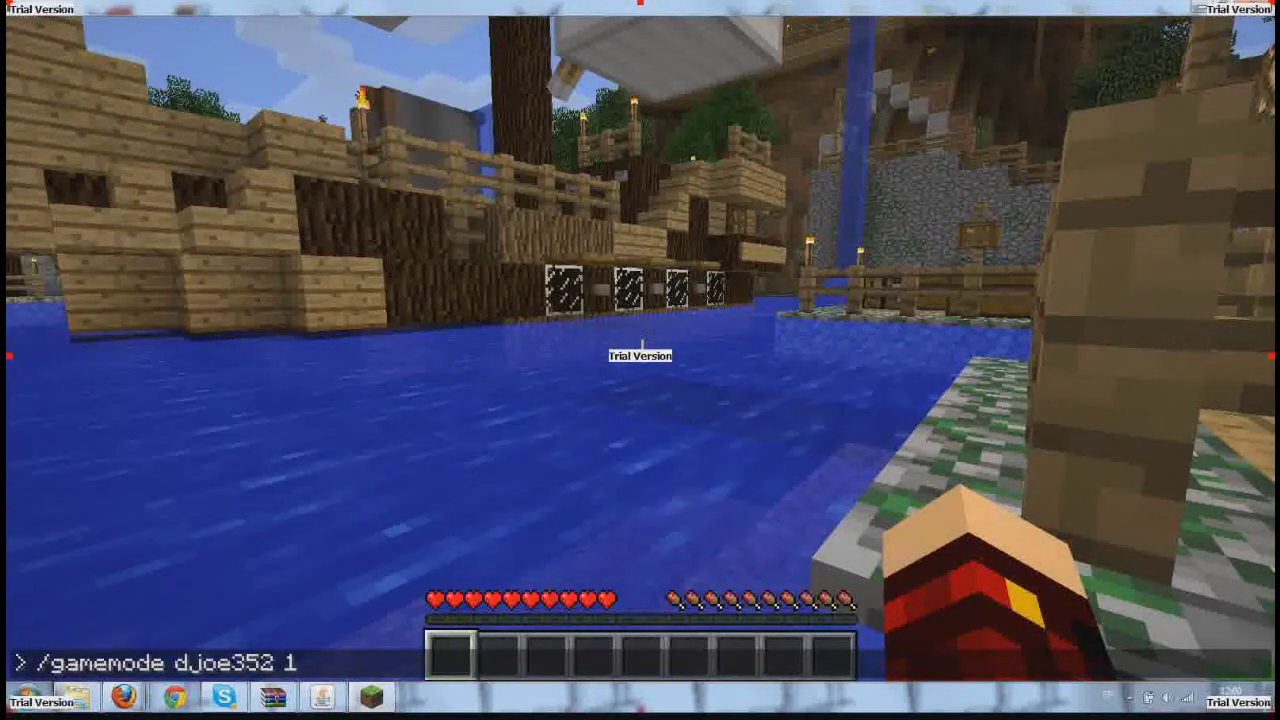
pyautogui.press('Return')
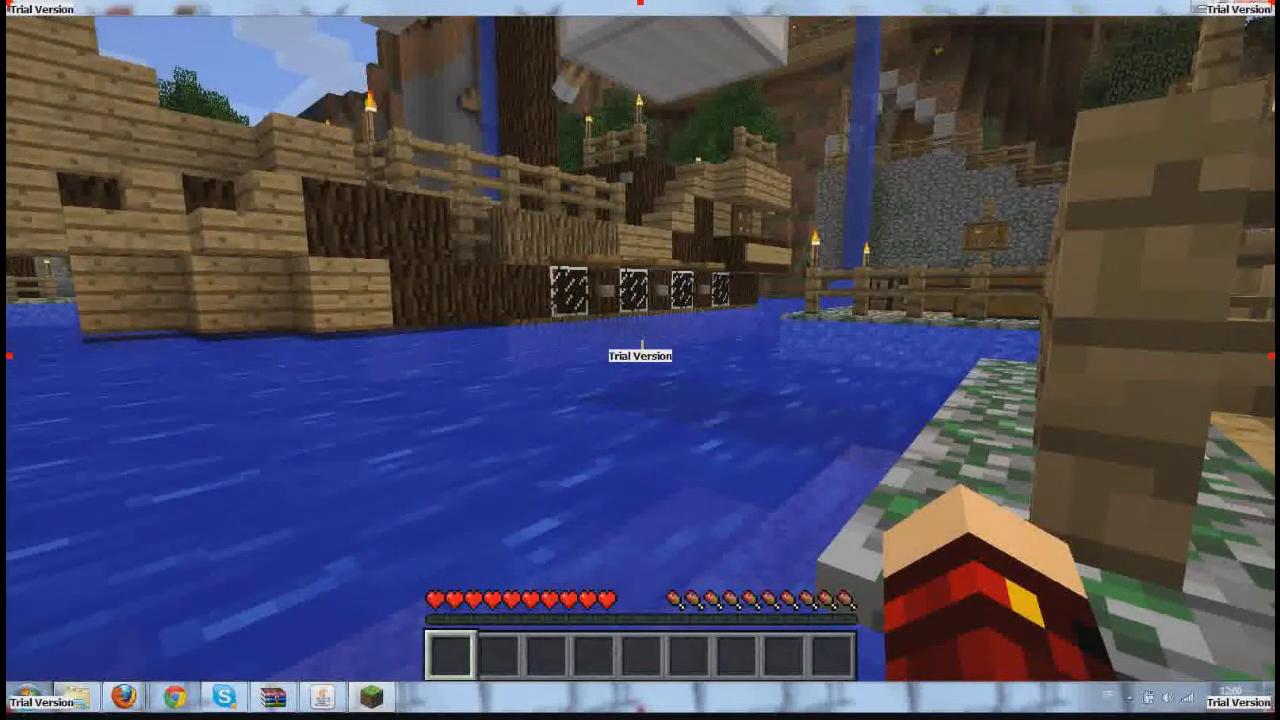
pyautogui.press('w')
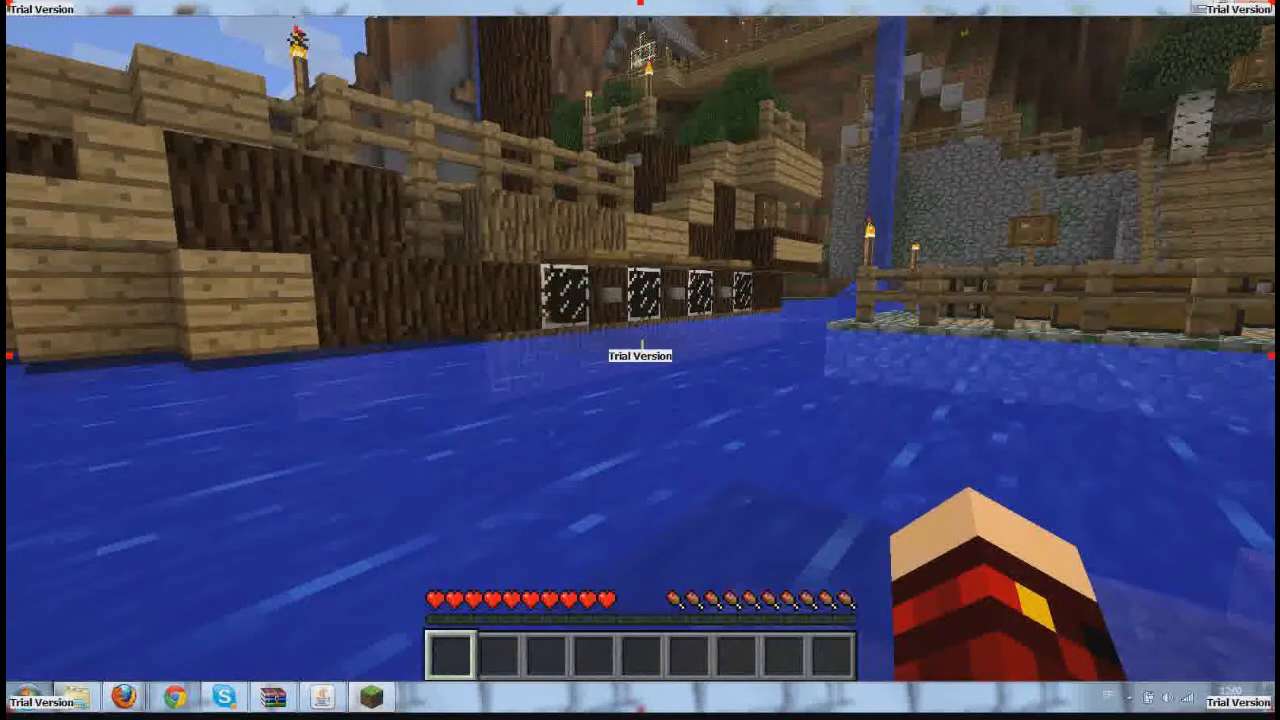
pyautogui.press('w')
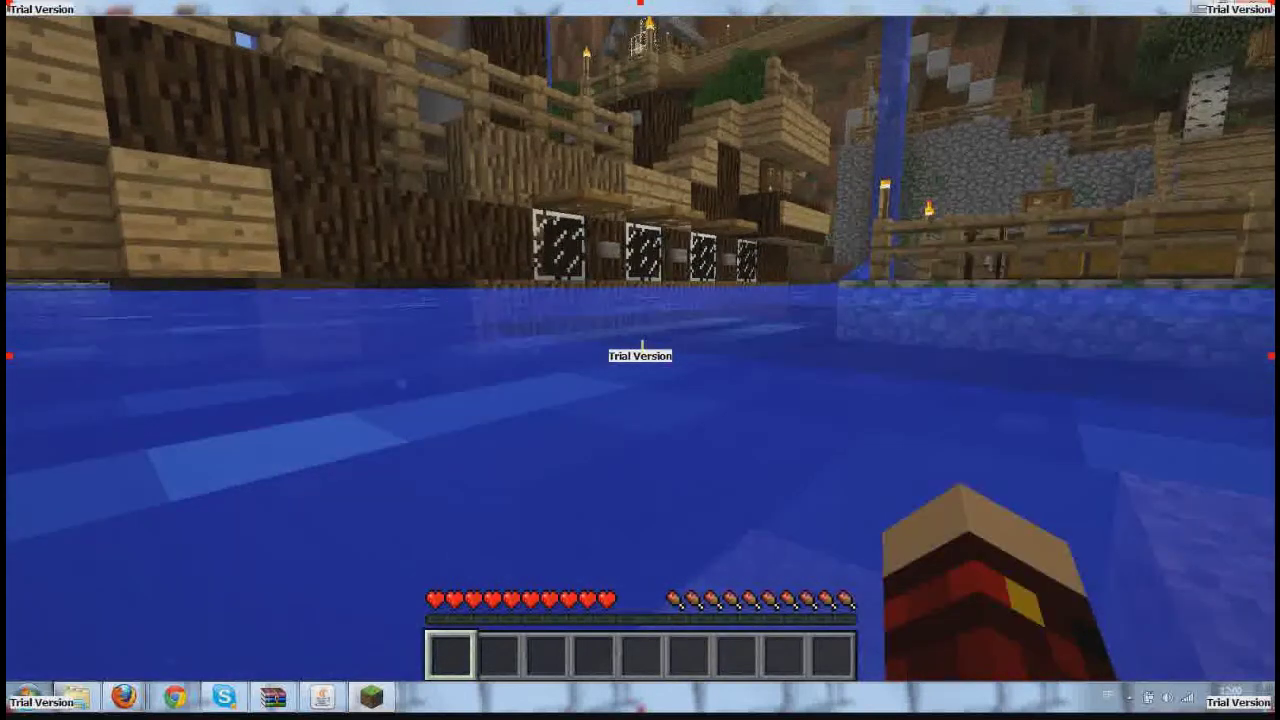
# Step: Retry the /gamemode chat command with the player's username and mode 1
pyautogui.press('/')
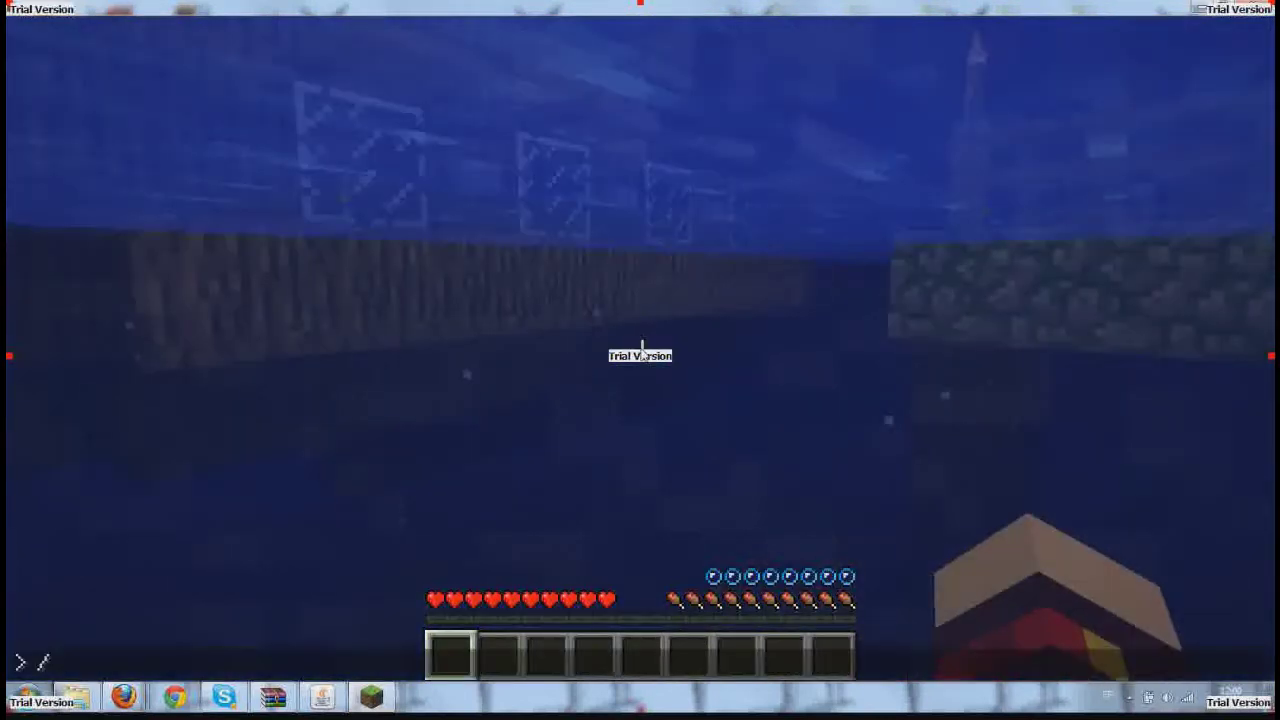
pyautogui.write('gamemode d.j')
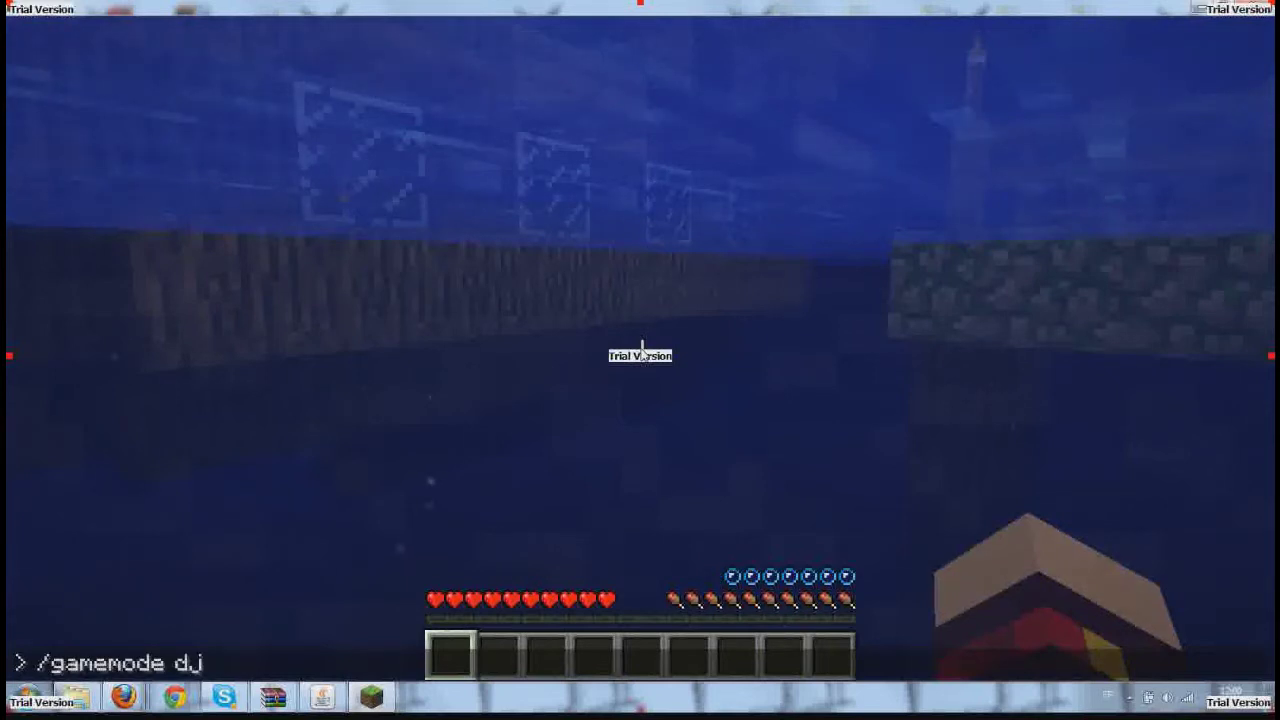
pyautogui.write('oe352 1')
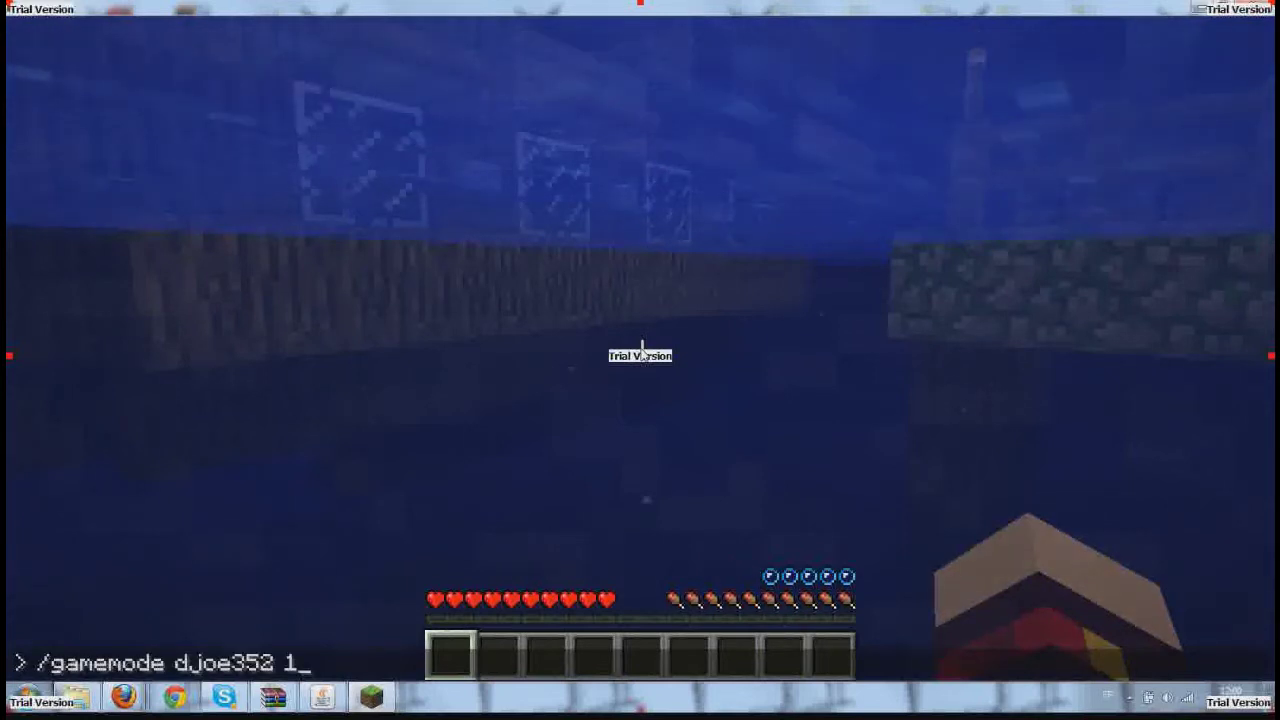
pyautogui.press('Return')
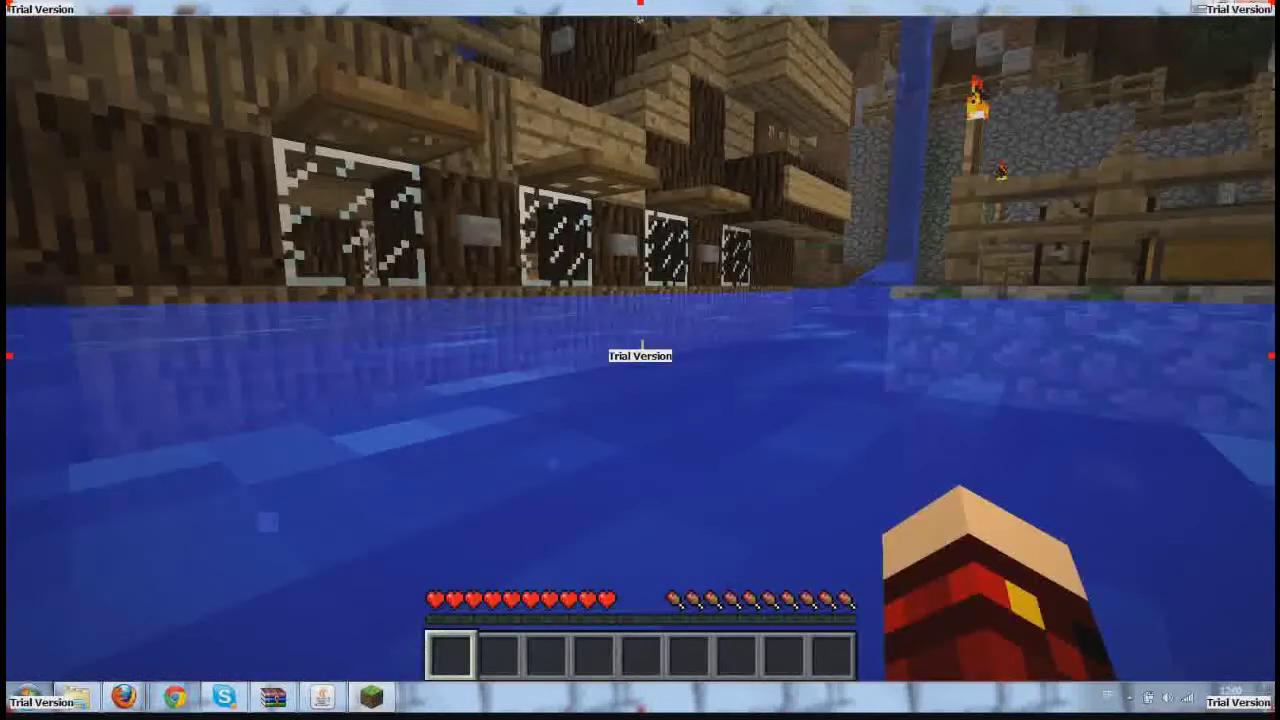
# Step: Explore the map from the water along the dock to the wooden steps, and disconnect from the server
pyautogui.press('w')
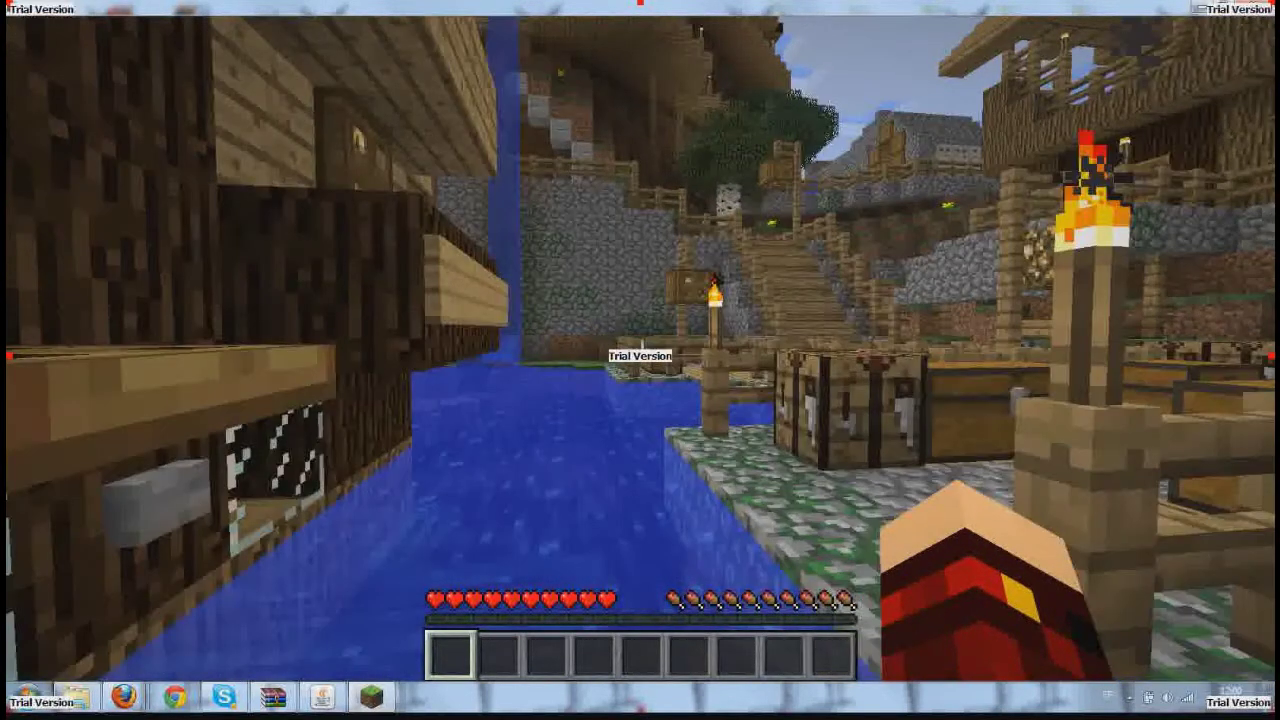
pyautogui.press('w')
pyautogui.moveTo(640, 360)
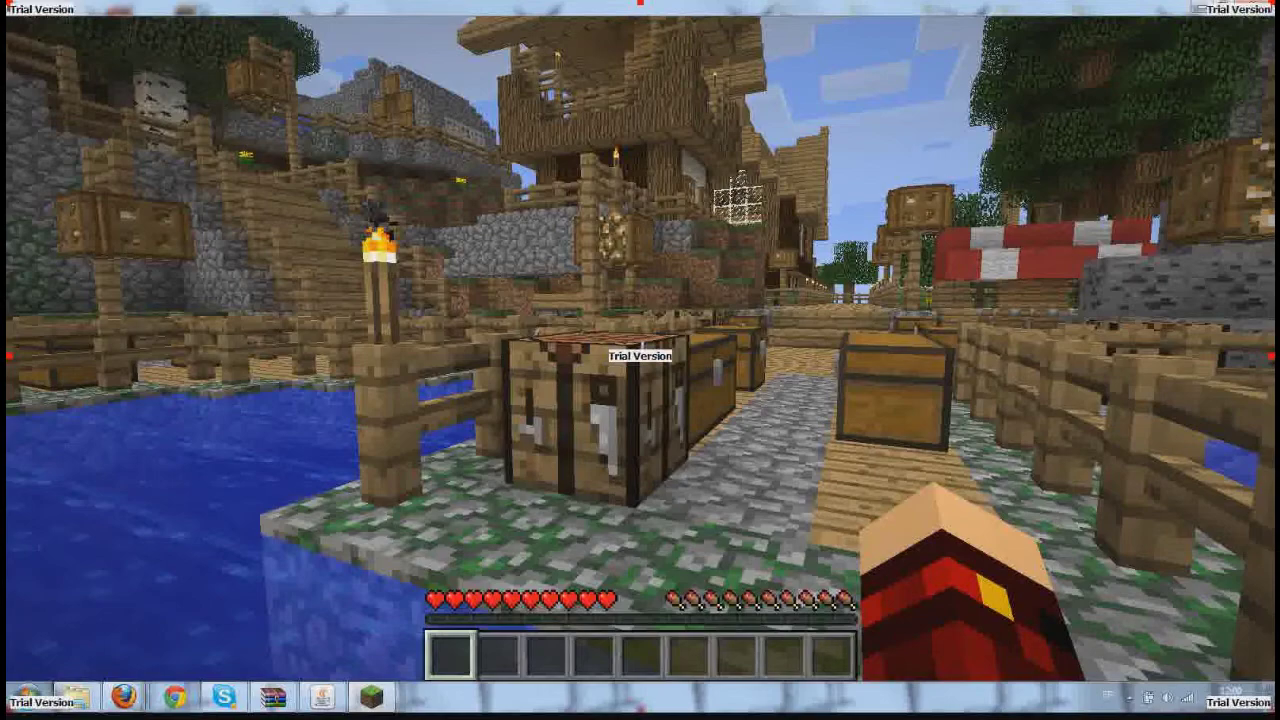
pyautogui.press('w')
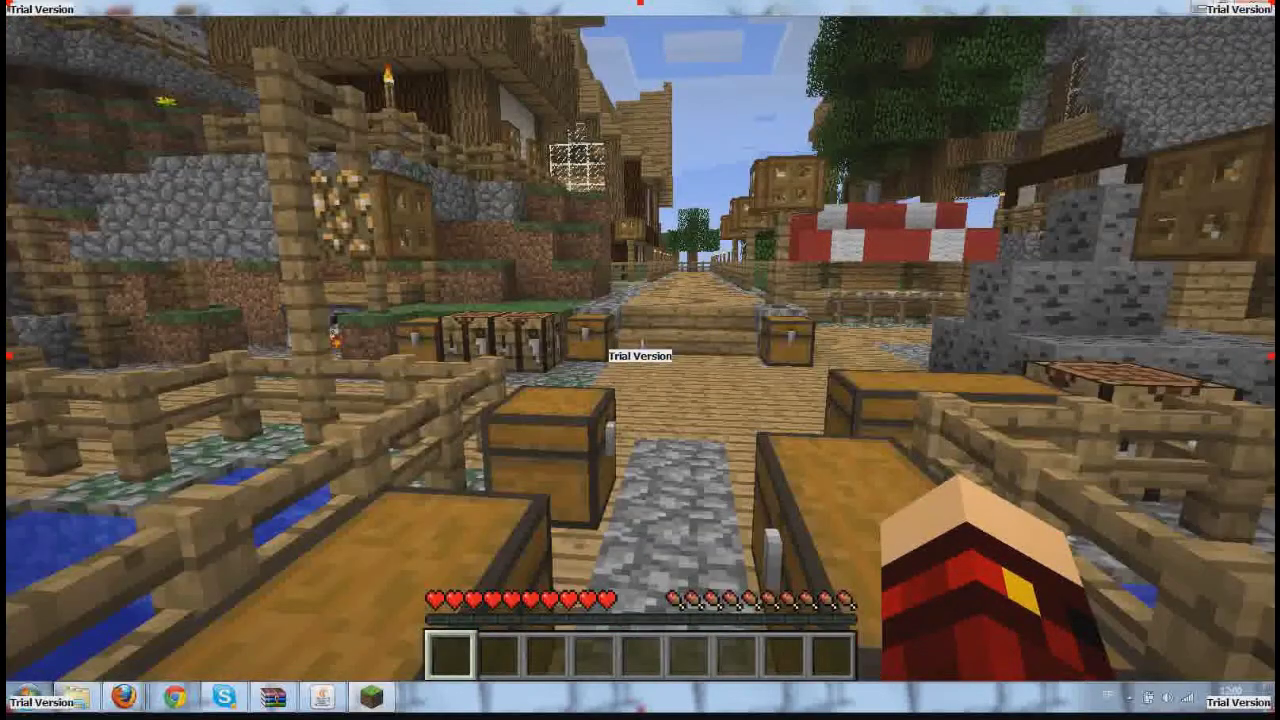
pyautogui.press('w')
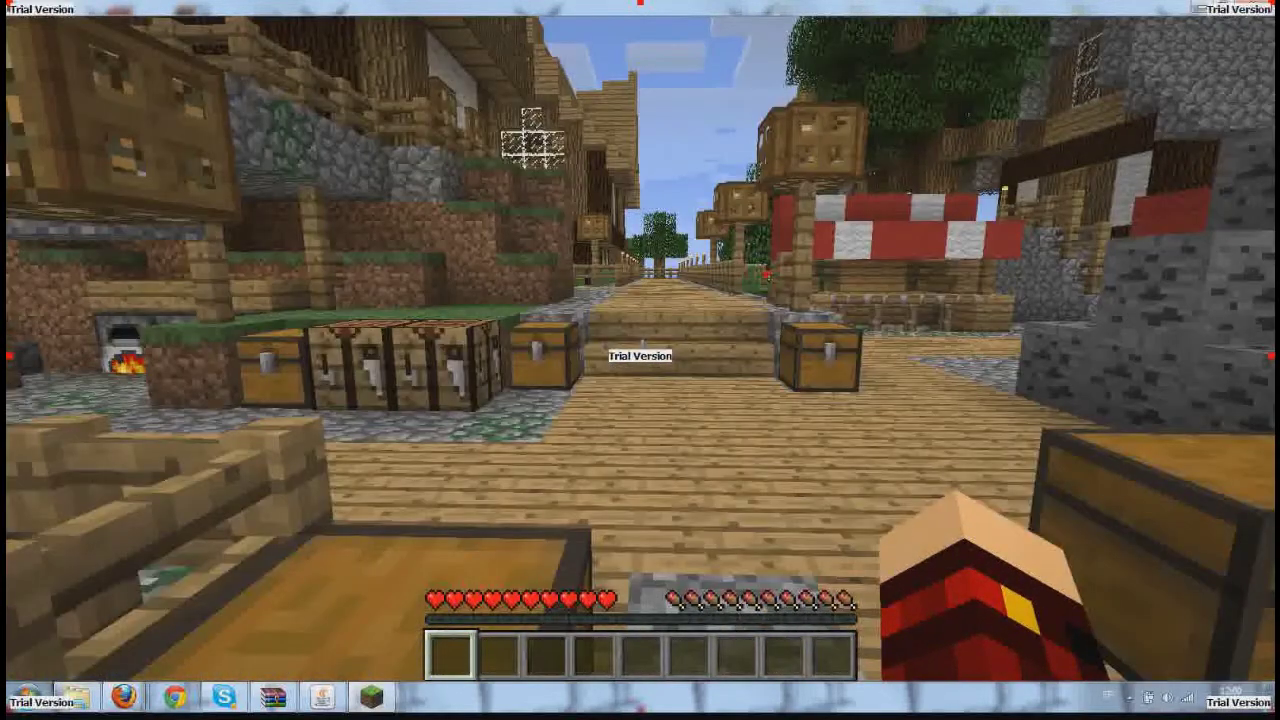
pyautogui.press('w')
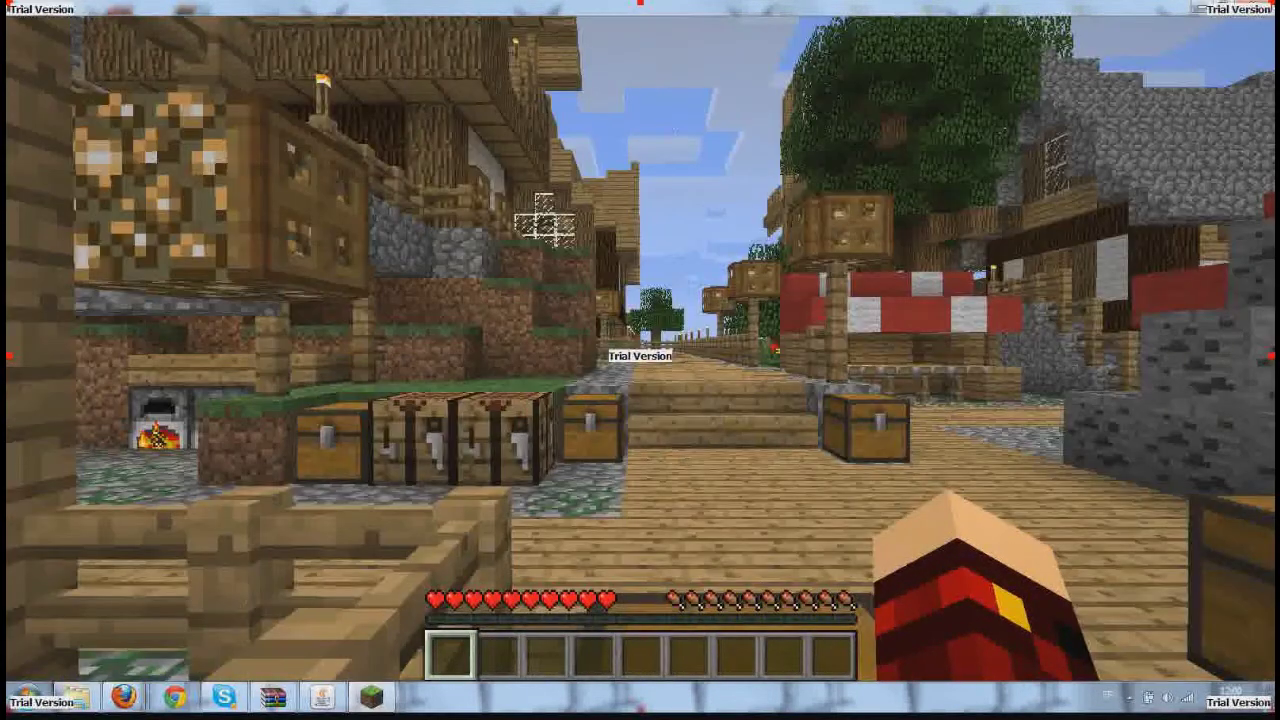
pyautogui.press('w')
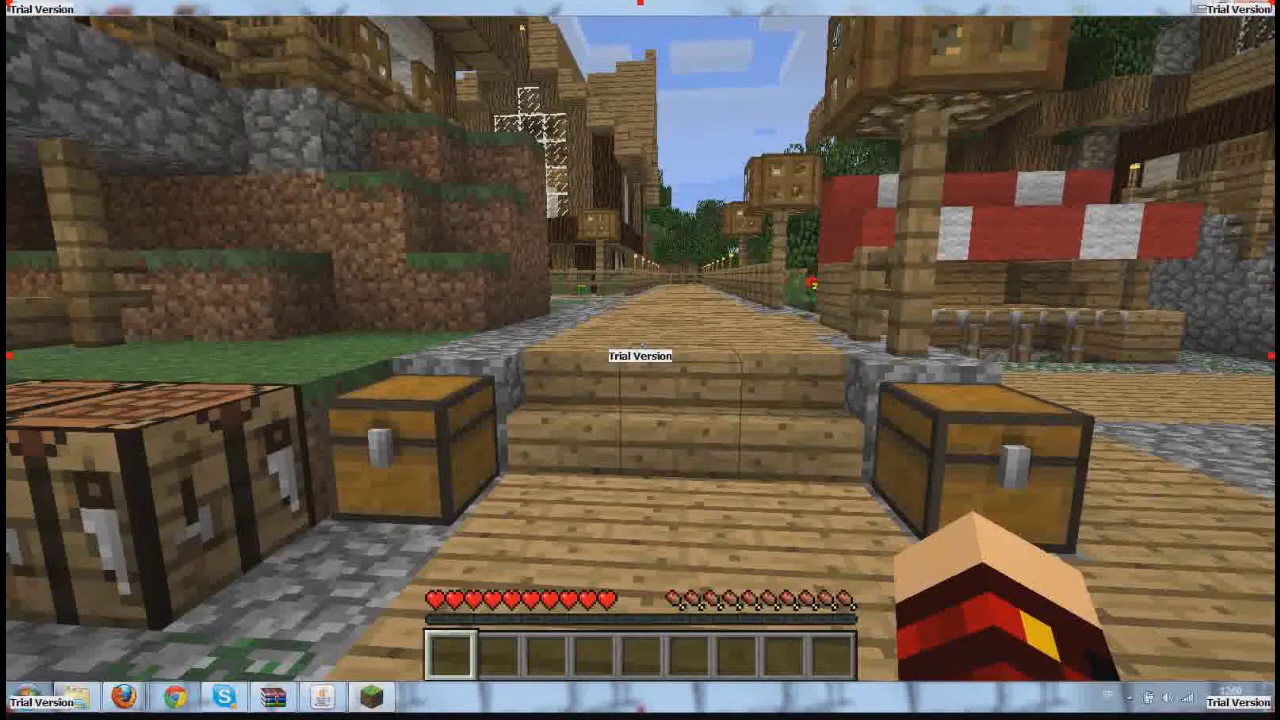
pyautogui.press('Escape')
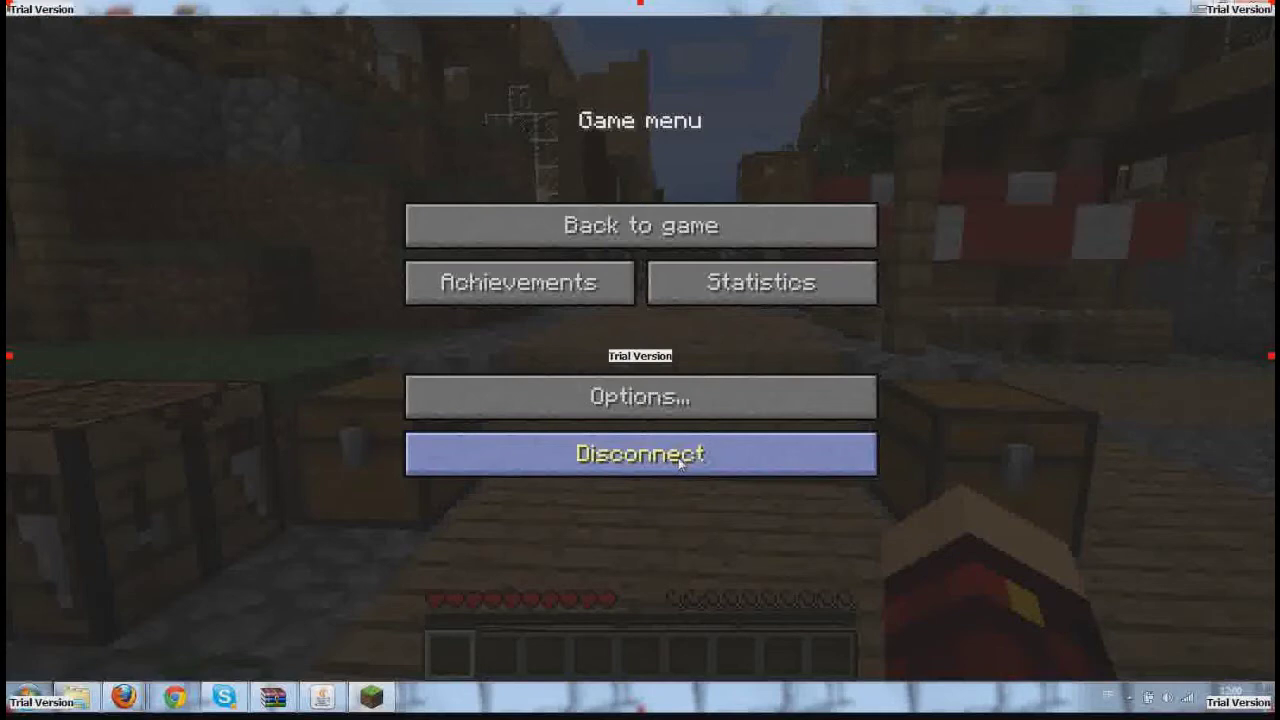
pyautogui.click(677, 457)
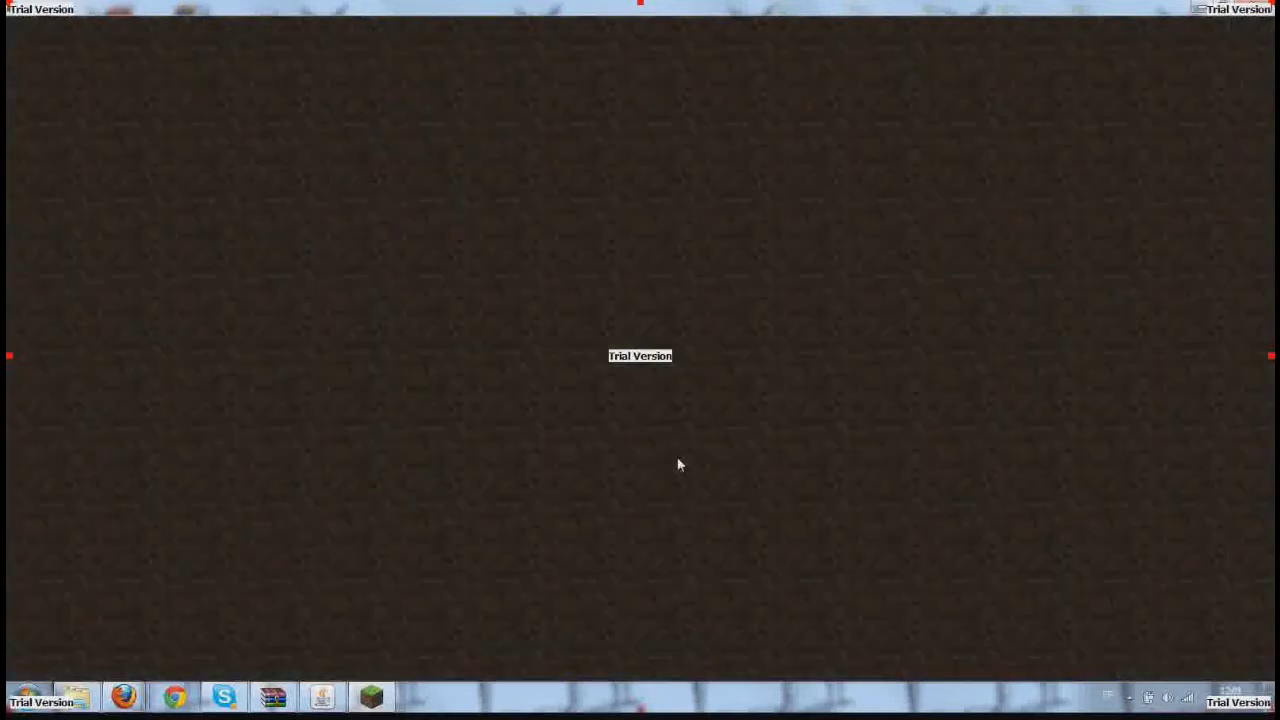